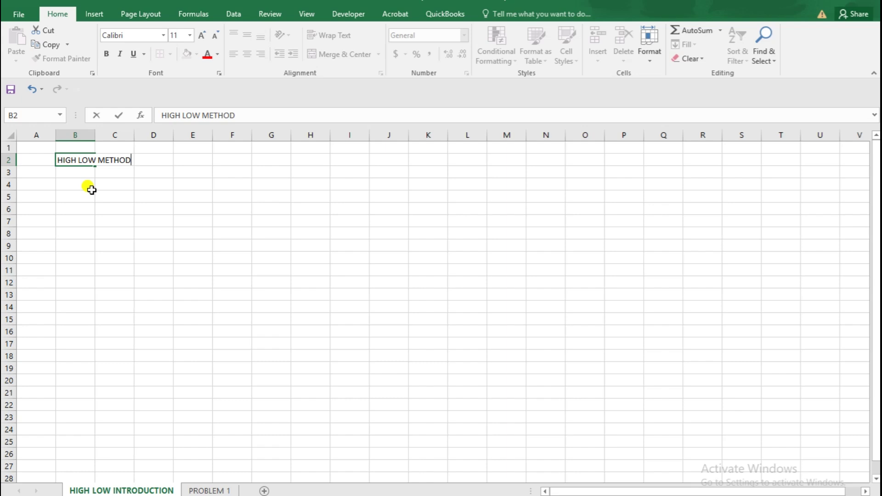
Enter the labels "Highest level" in cell B4 and "Lowest level" in cell B5
click(92, 189)
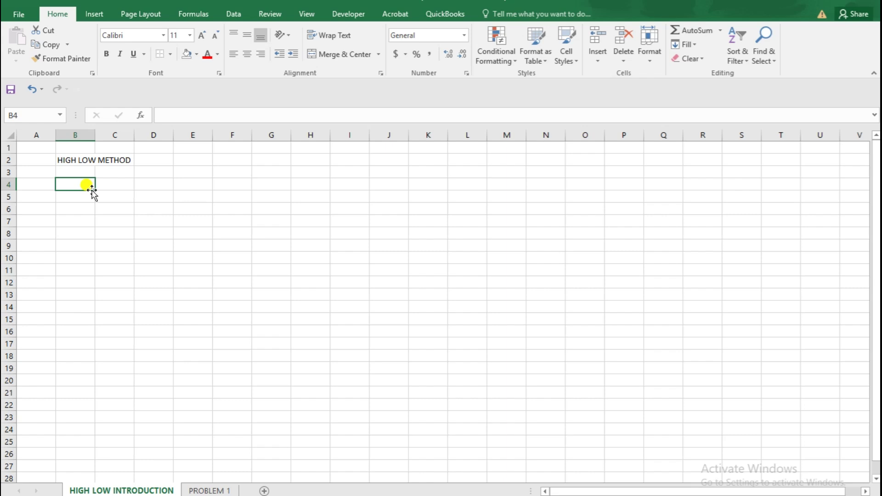
text(High)
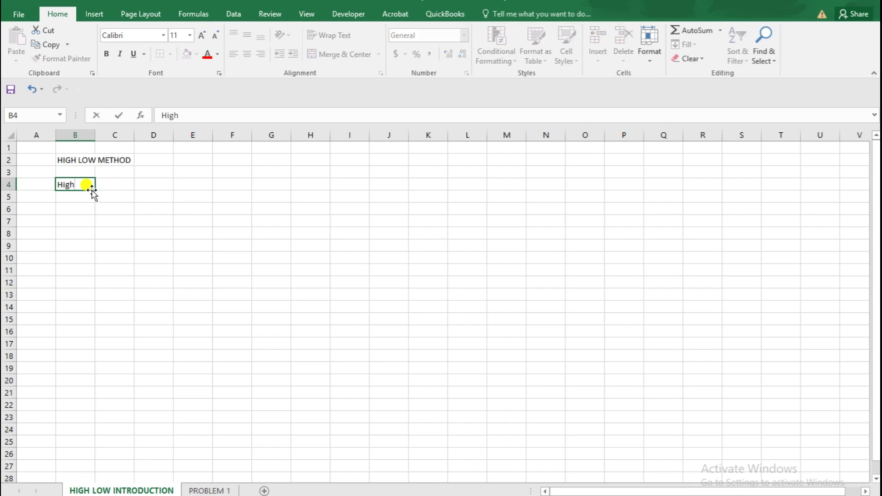
text(est level)
key(Return)
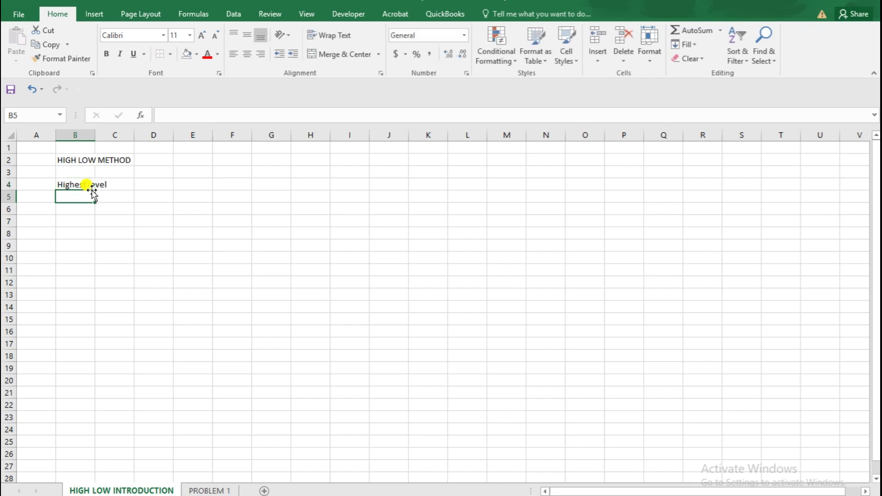
text(Lowest)
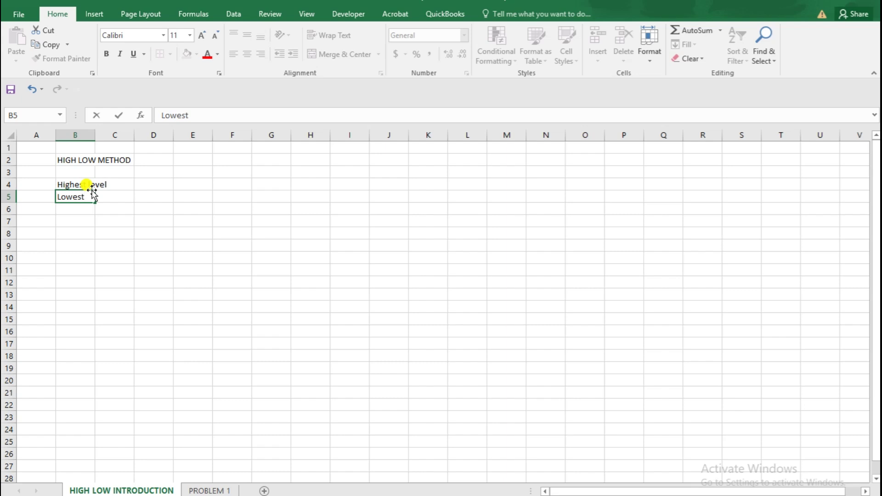
text( leve)
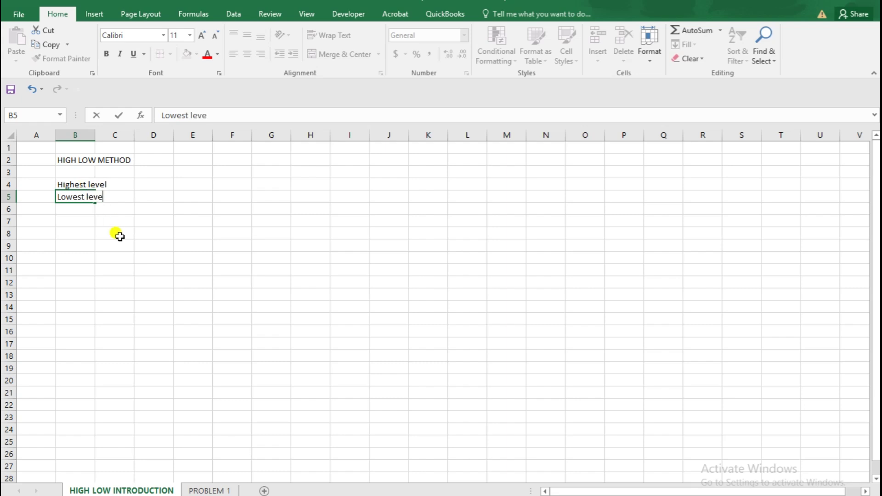
text(l)
click(137, 248)
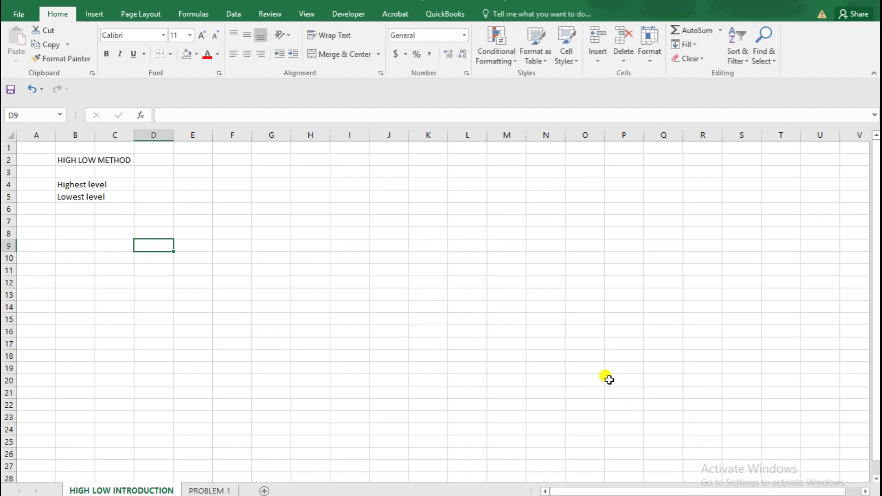
ctrl+scroll(608, 376, down, 1)
ctrl+scroll(436, 307, up, 3)
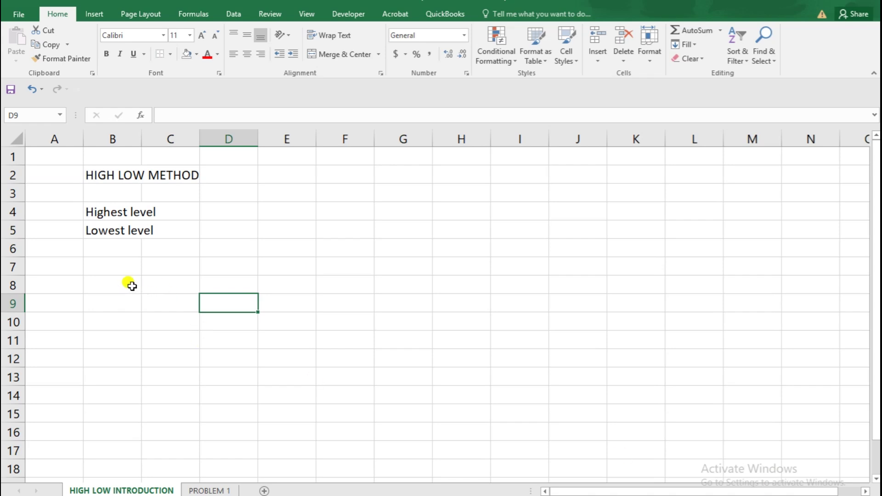
click(129, 252)
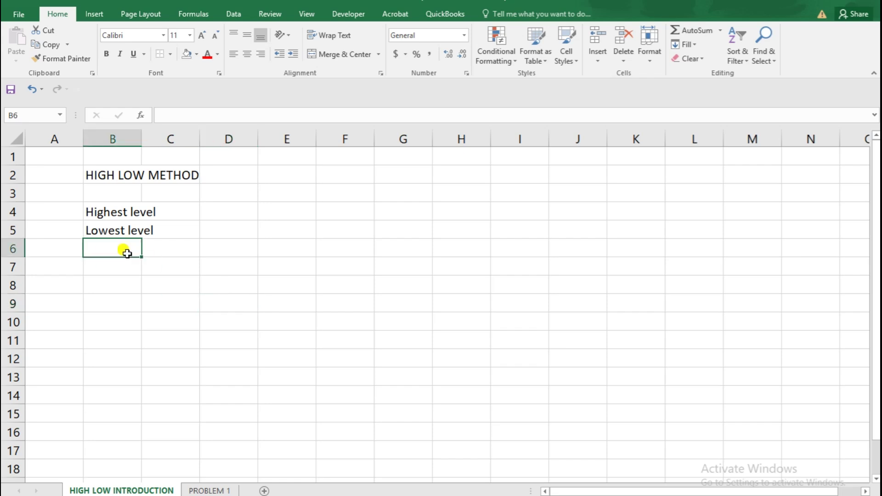
click(132, 177)
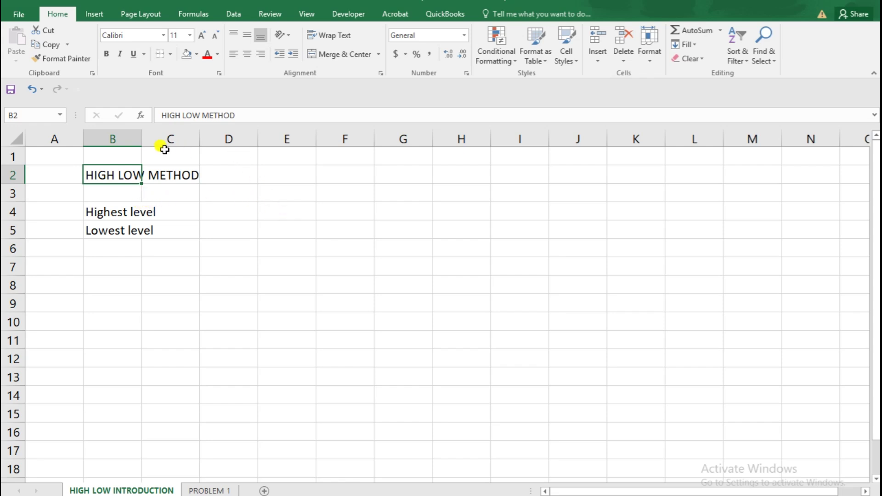
click(103, 205)
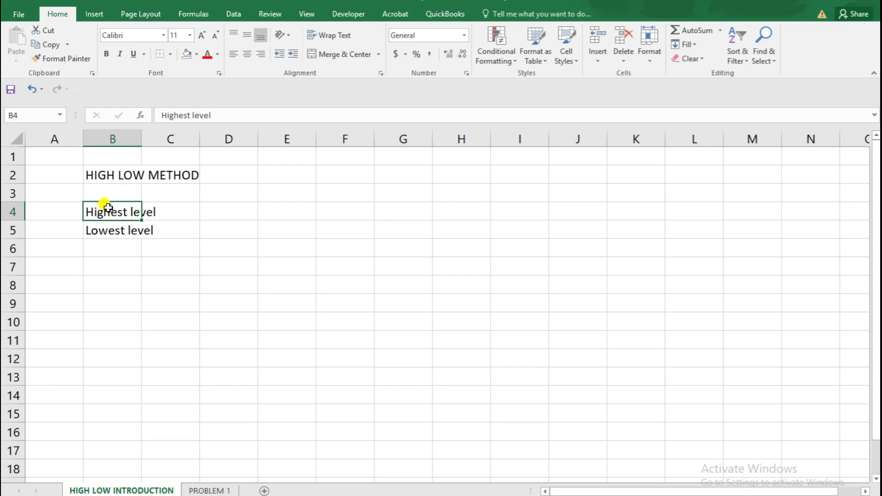
Enter "Fixed cost" in B7 and "Variable cost" in B11, and widen column B to fit the labels
click(115, 260)
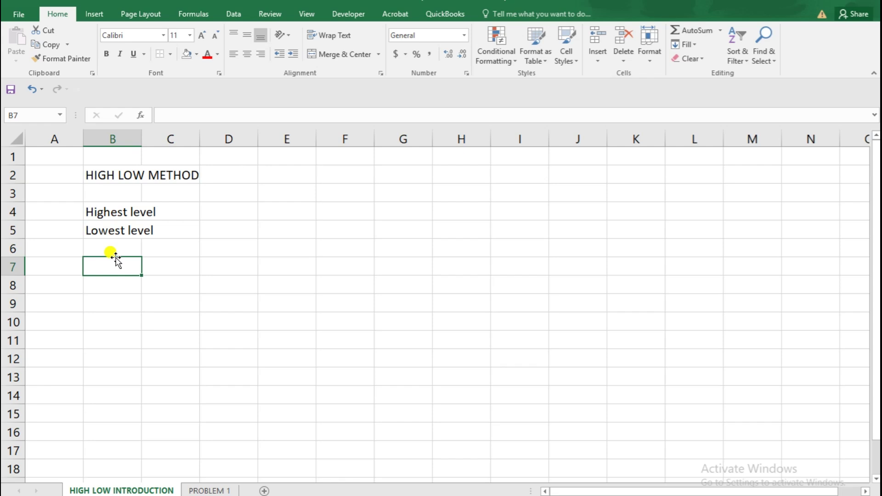
text(Fi)
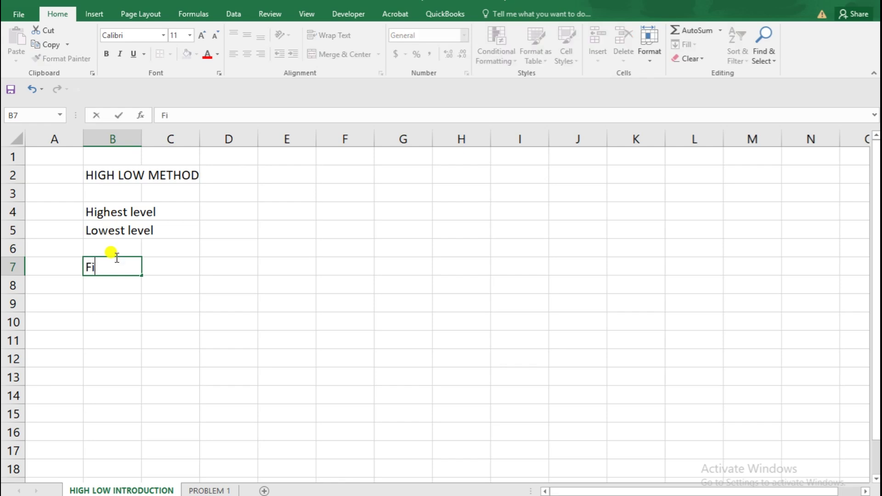
text(xed cost)
key(Return)
key(Return)
key(Return)
key(Return)
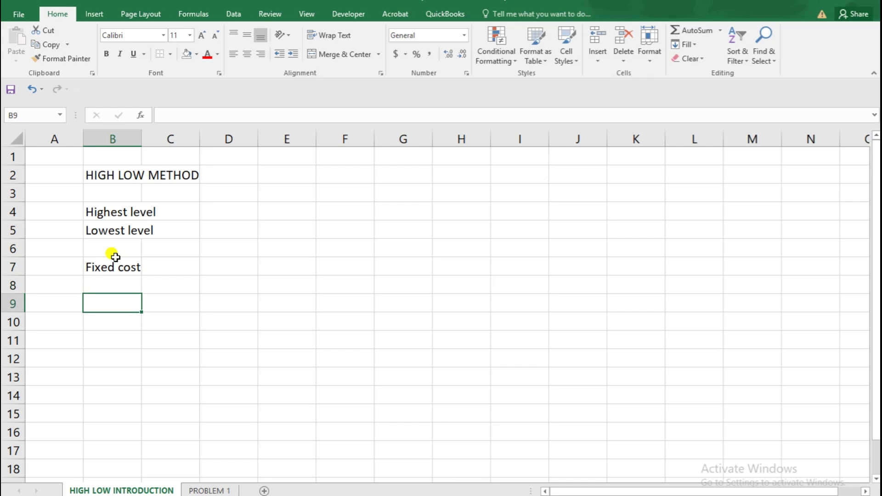
text(Va)
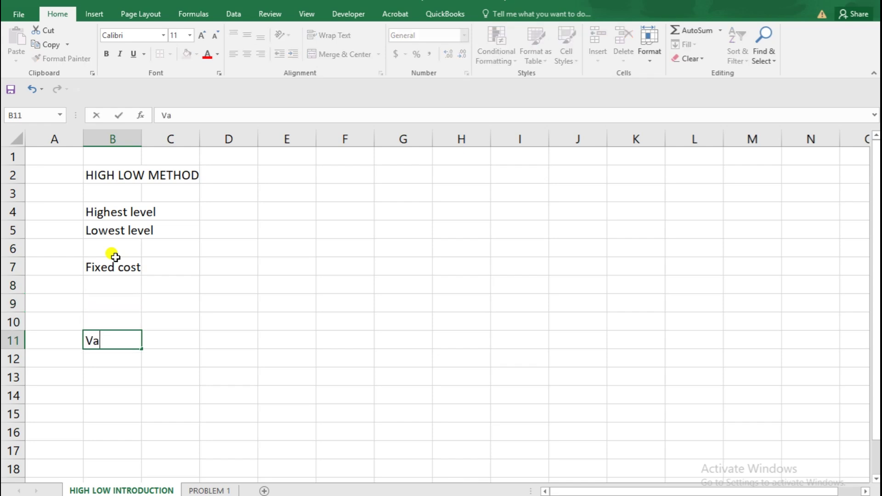
text(riable cost)
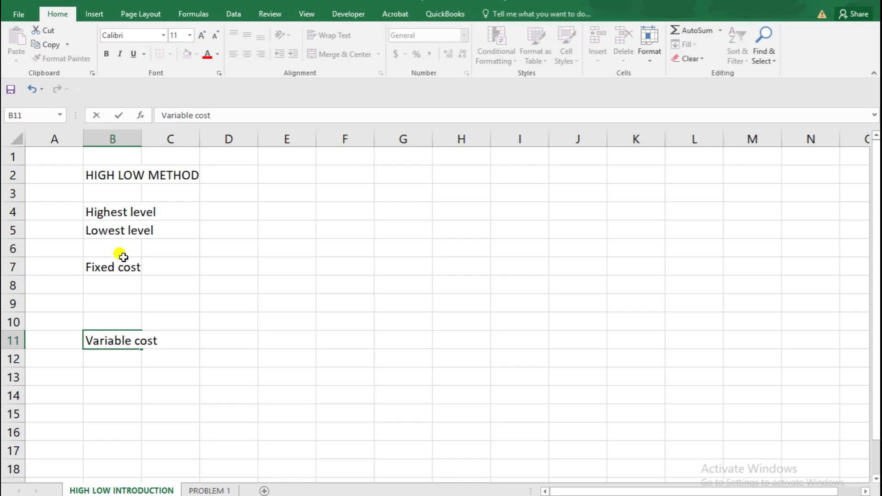
click(153, 355)
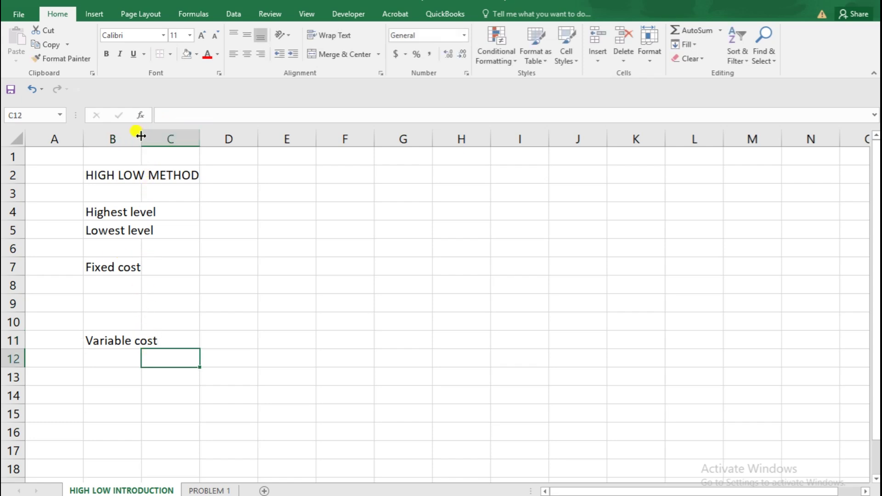
drag(141, 138, 164, 139)
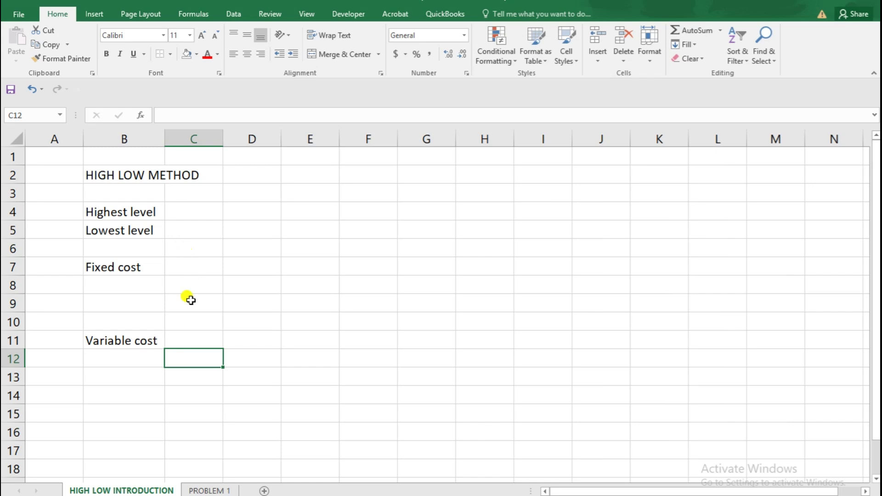
Enter the variable cost formula's numerator as the text "Highest AC - Lowest AC" in cell C11
click(186, 343)
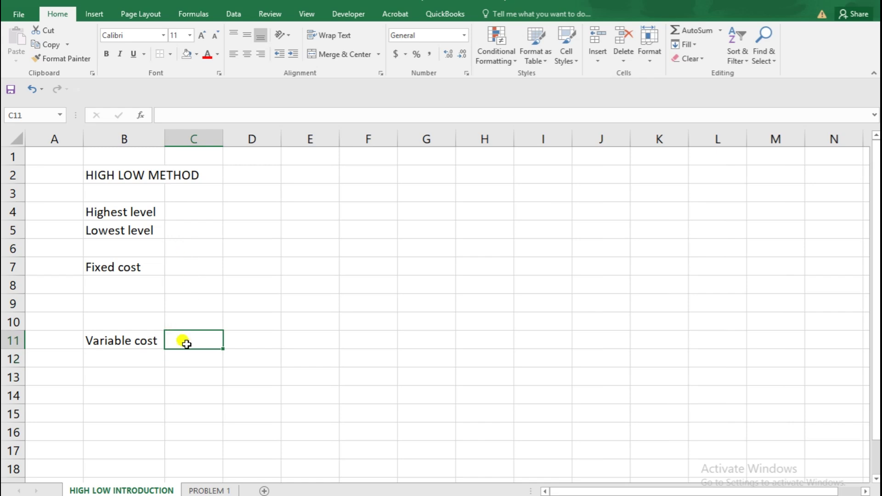
text(Hi)
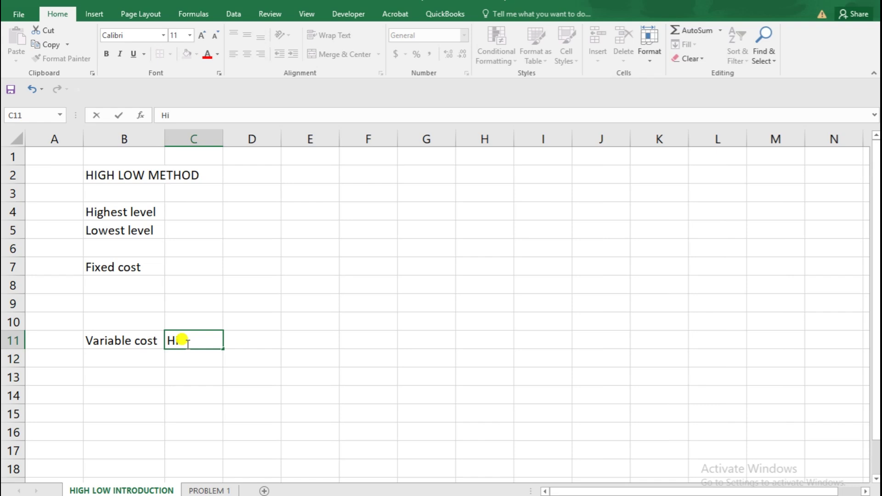
text(ghest A)
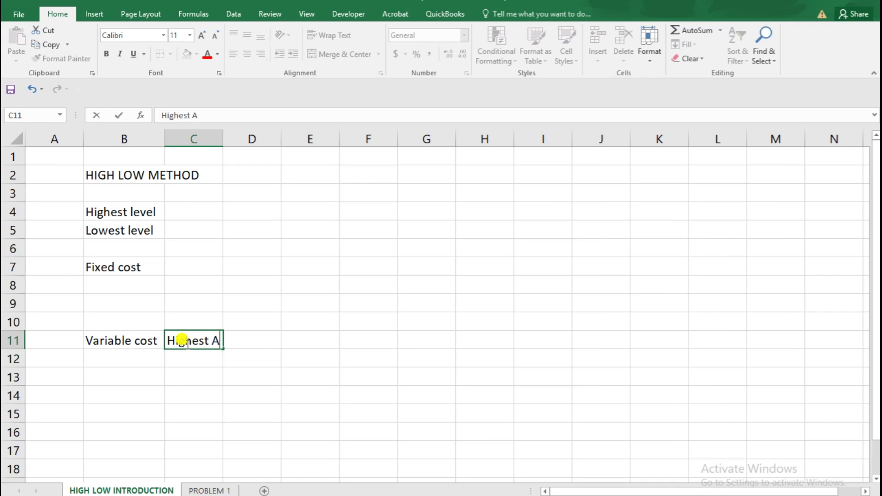
text(C - Lowest)
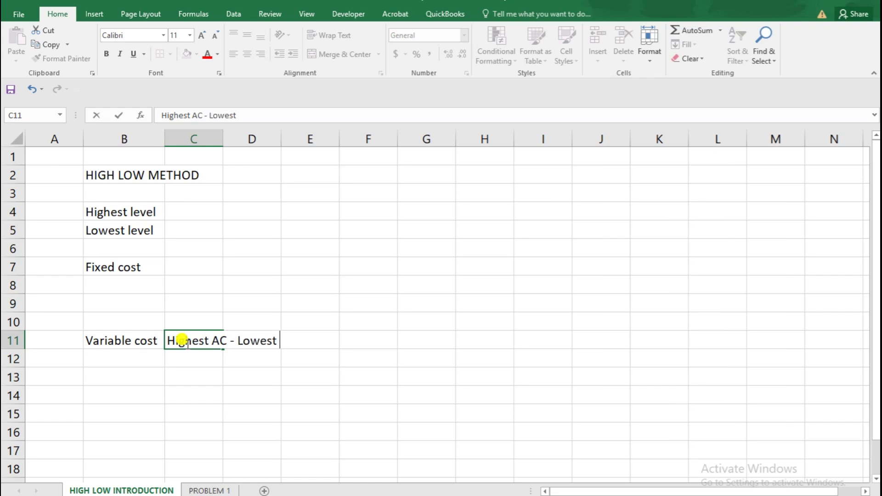
text( AC)
key(Return)
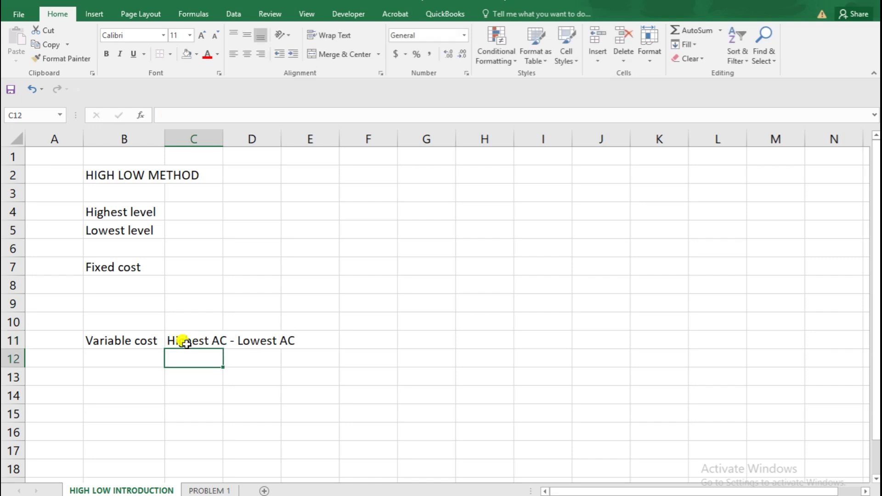
Enter the formula's denominator as the text "Highest AU - Lowest AU" in cell C12
text(Hihest)
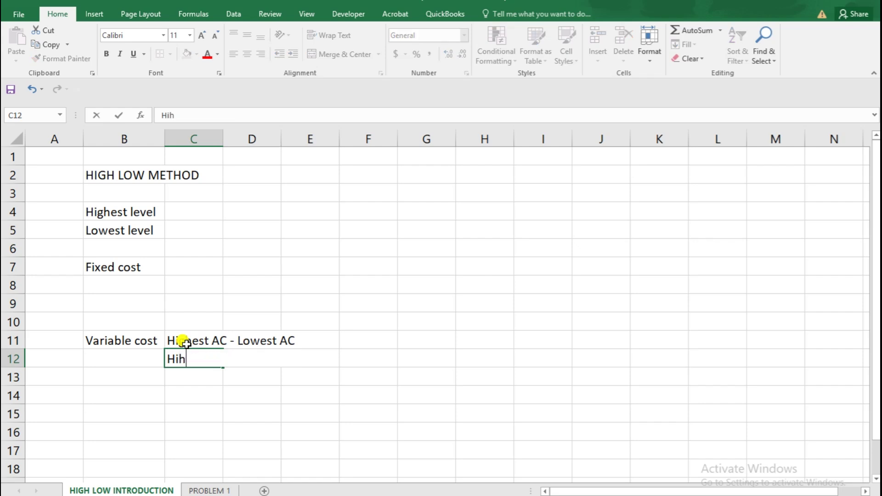
key(BackSpace)
key(BackSpace)
key(BackSpace)
key(BackSpace)
key(BackSpace)
text(ghest )
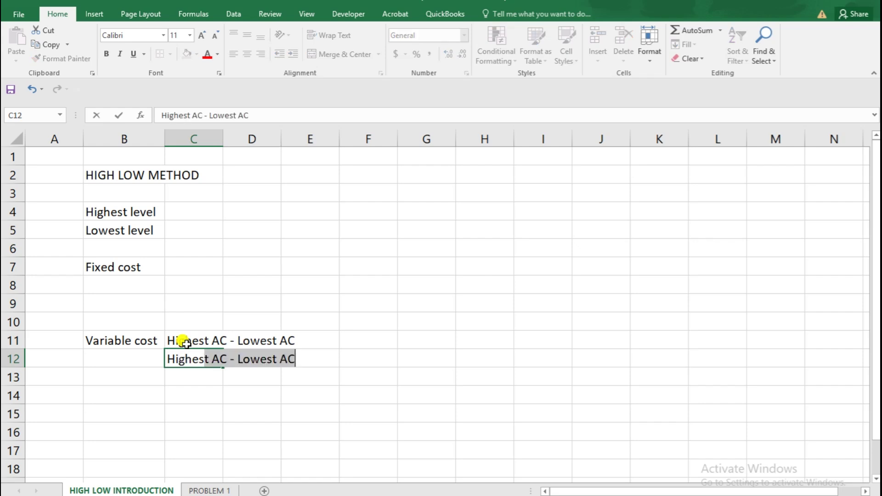
text(AU)
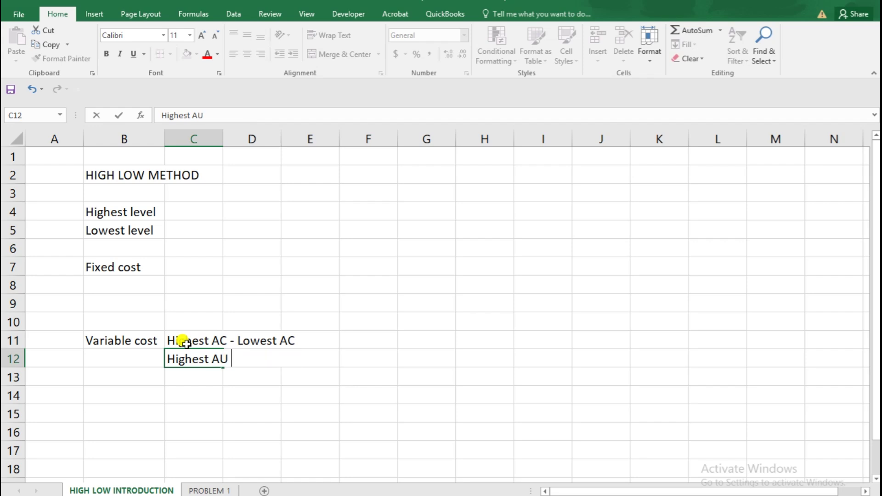
text( - Lowest )
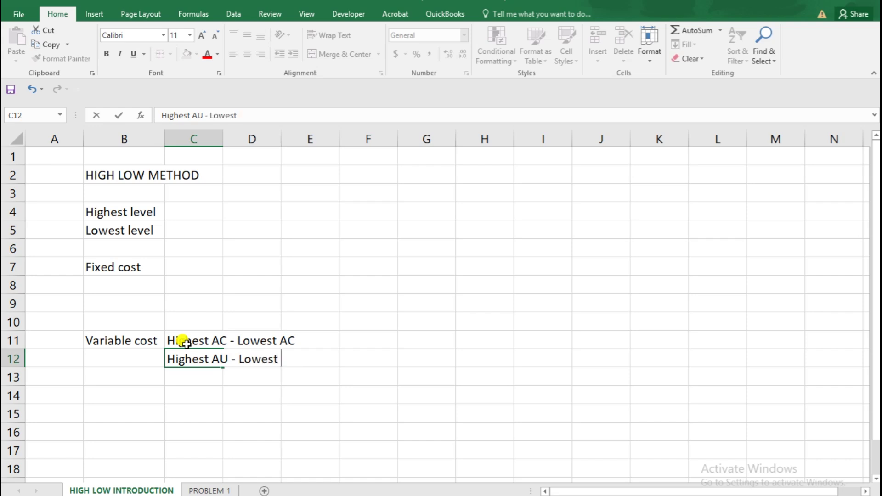
text(AU)
Underline the numerator text across cells C11 to E11 to serve as the fraction line
click(186, 342)
drag(186, 342, 285, 341)
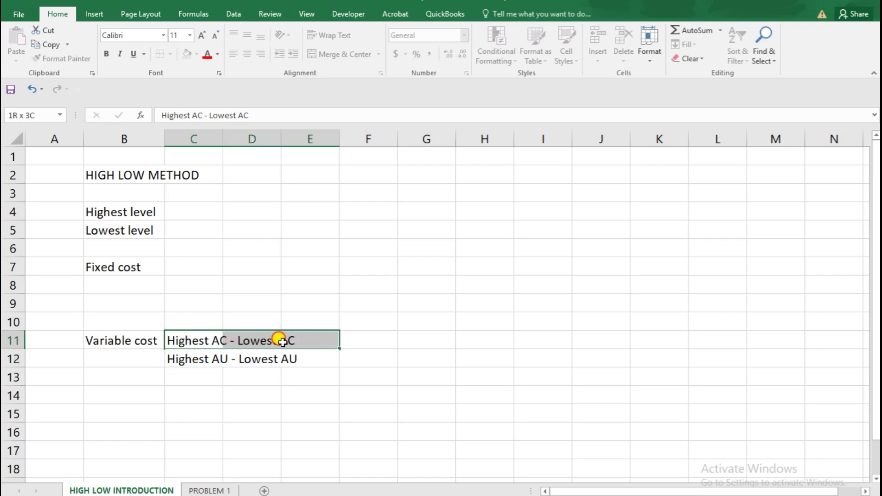
click(133, 54)
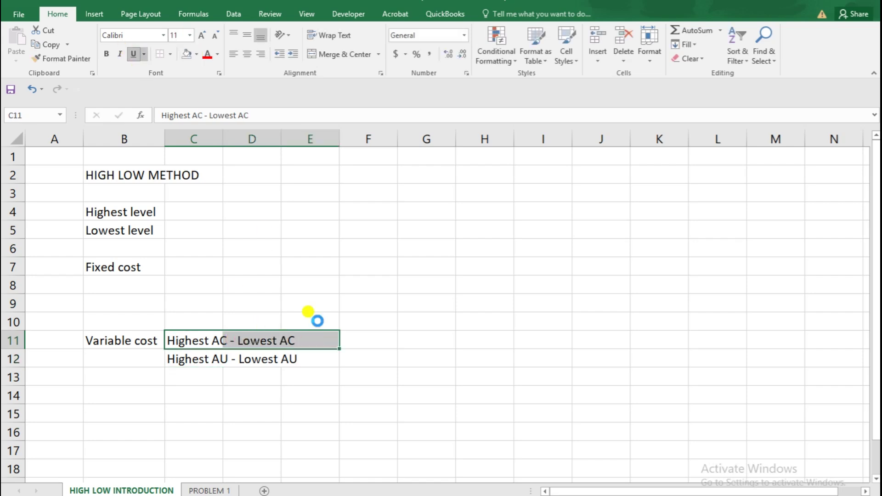
click(313, 395)
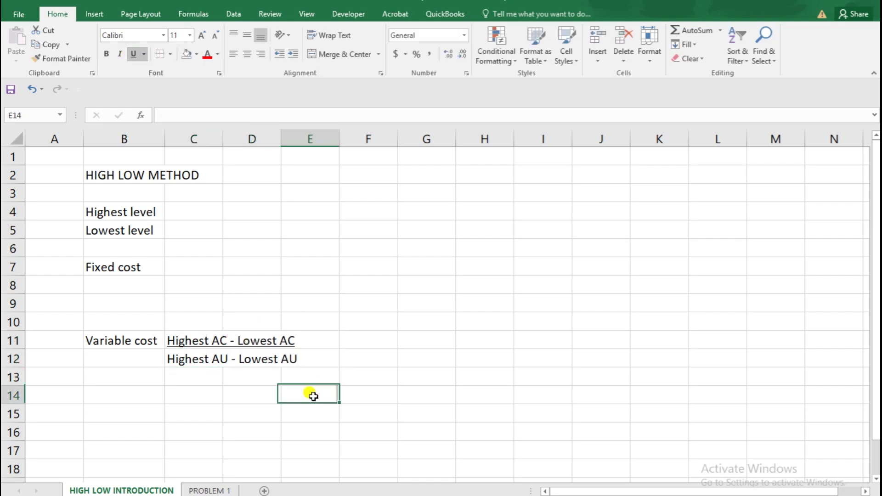
Make the "Variable cost" label in cell B11 bold
click(123, 350)
click(124, 340)
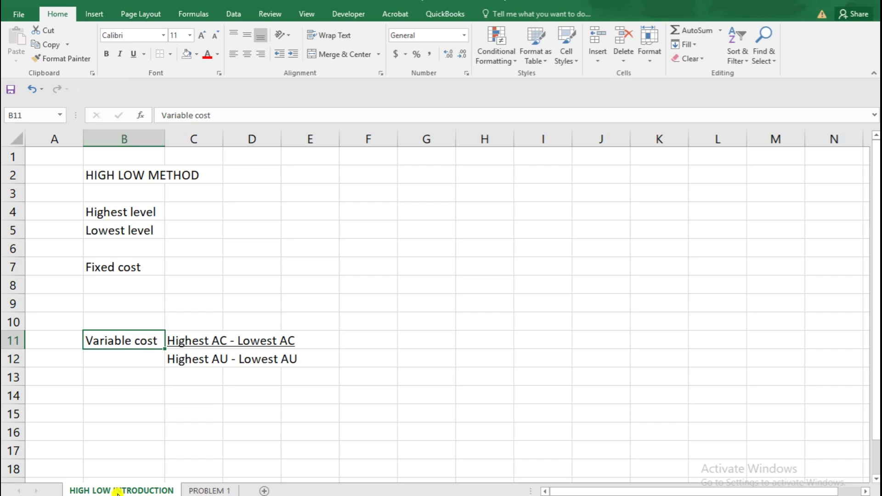
key(ctrl+b)
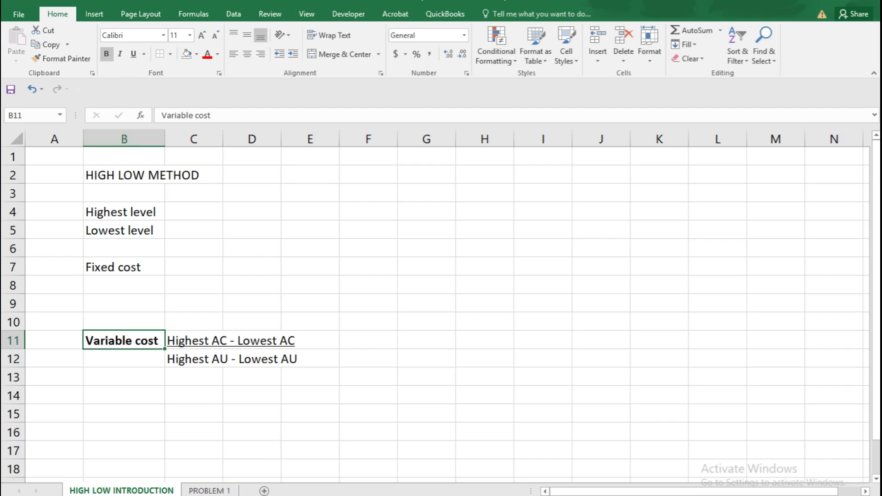
Enter the label "Fixed cost =" in cell B15, below the variable cost formula
click(113, 413)
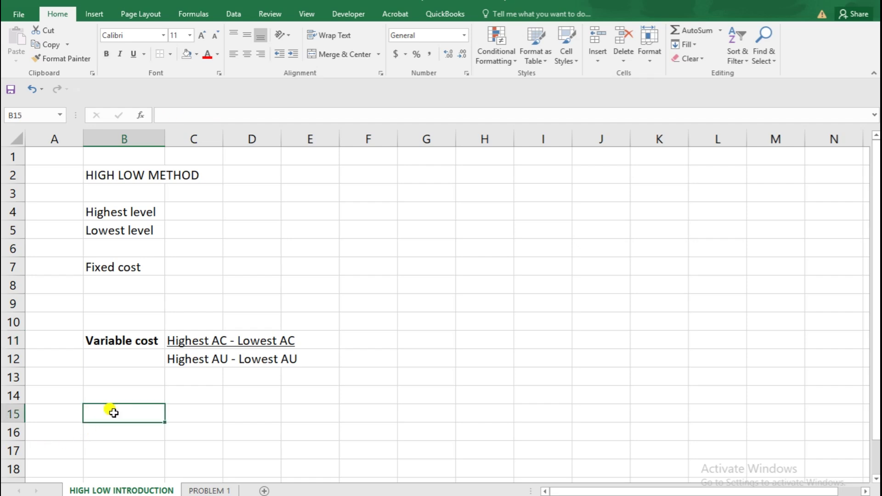
text(f)
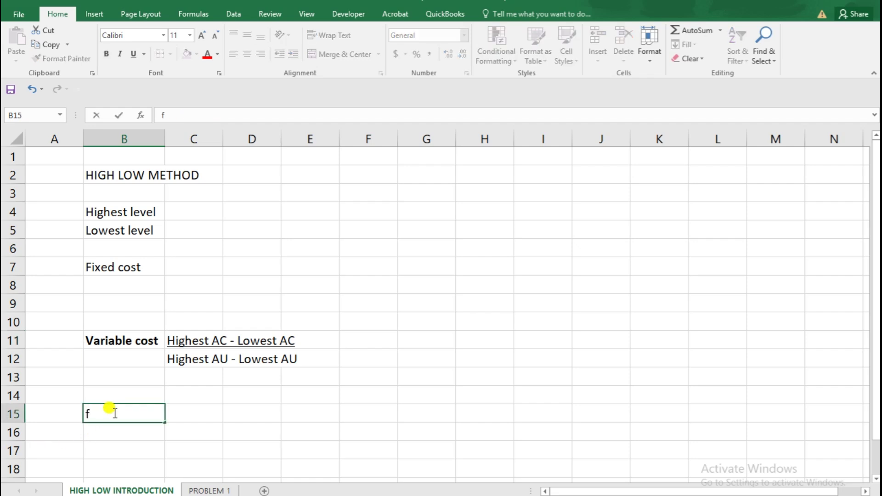
key(BackSpace)
text(Fixed cost =)
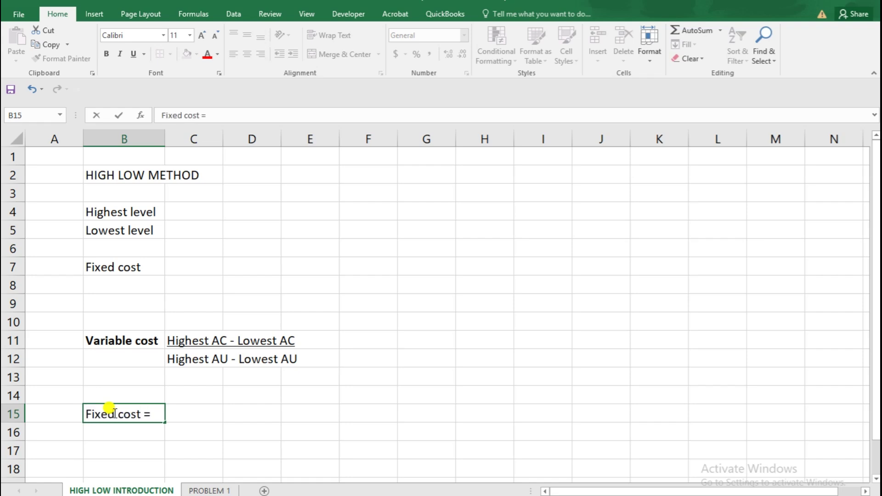
key(Tab)
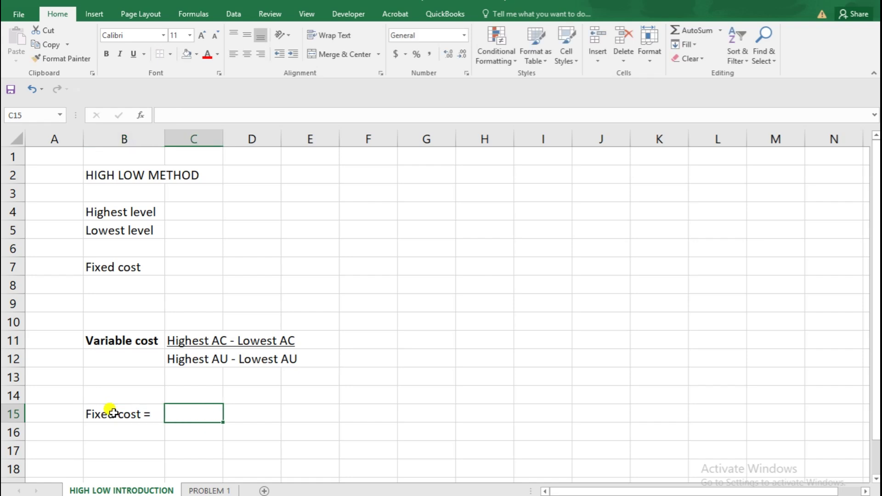
Enter the fixed cost formula as the text "Highest AC - (VC -Highest AU)" in cell C15
text(Highe)
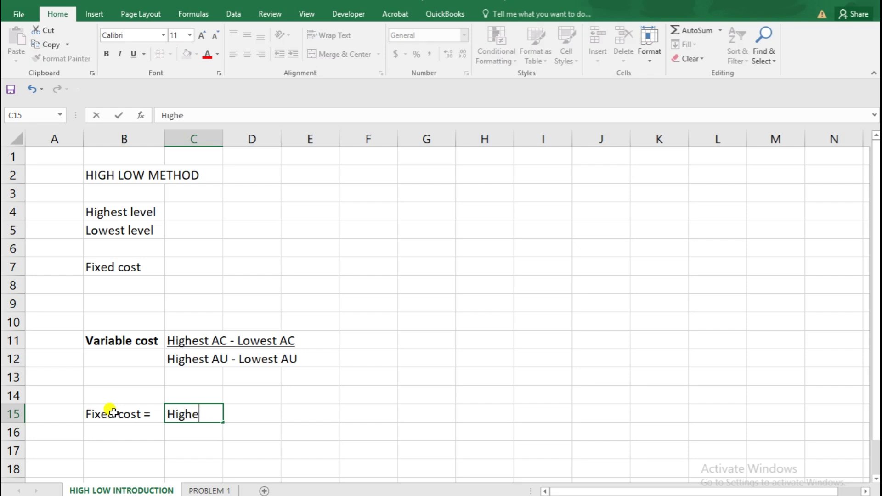
text(st AC - (VC )
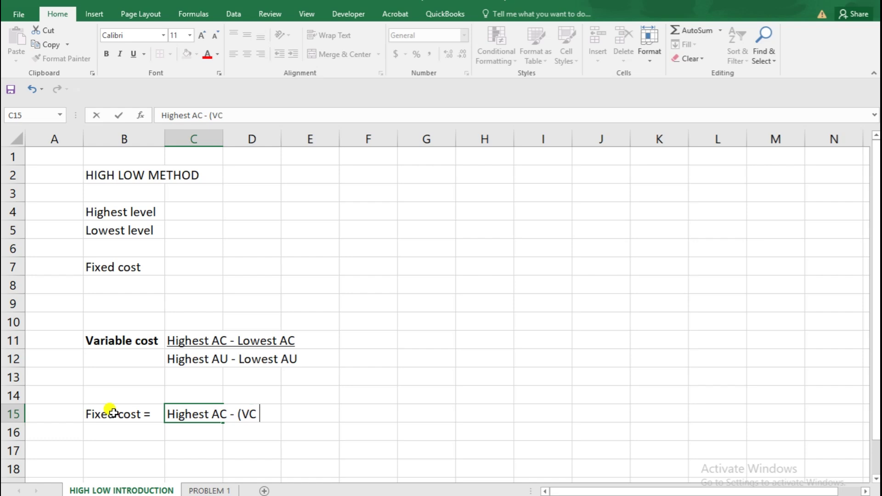
text(-Highest )
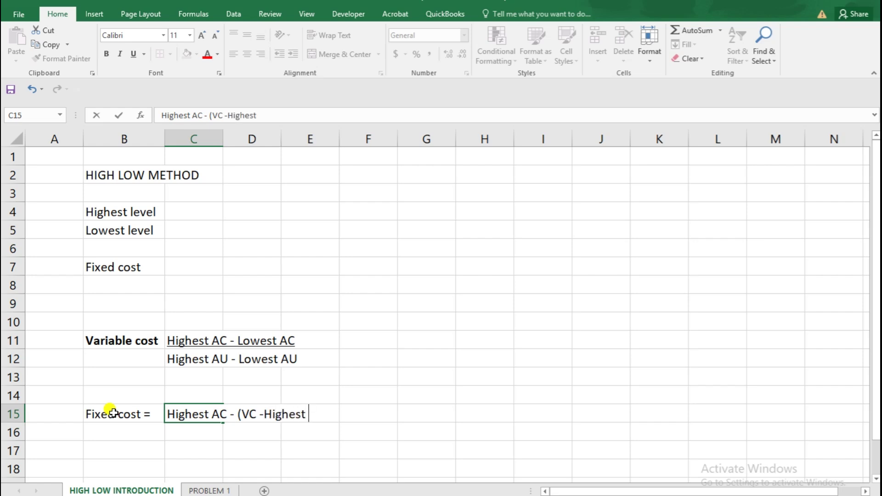
text(AU))
click(114, 438)
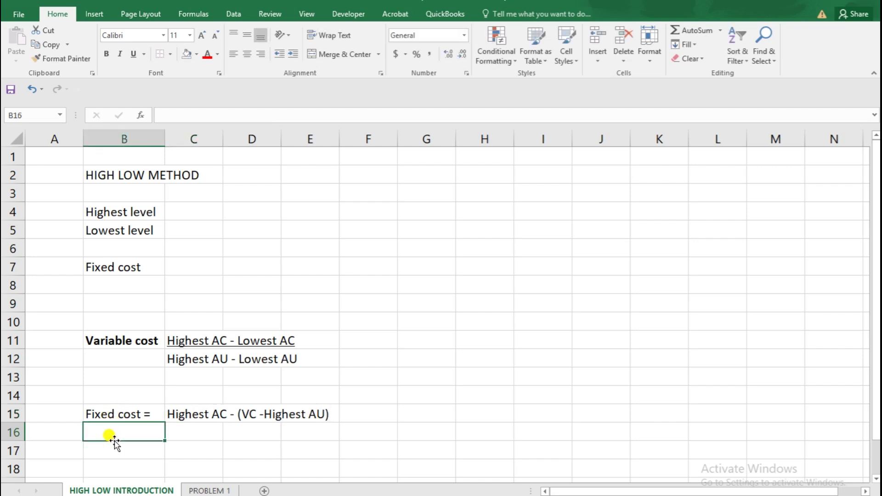
Enter the cost equation "y = a + bx" as text in cell B18, below the fixed cost formula
scroll(127, 413, down, 2)
scroll(128, 350, down, 2)
click(130, 354)
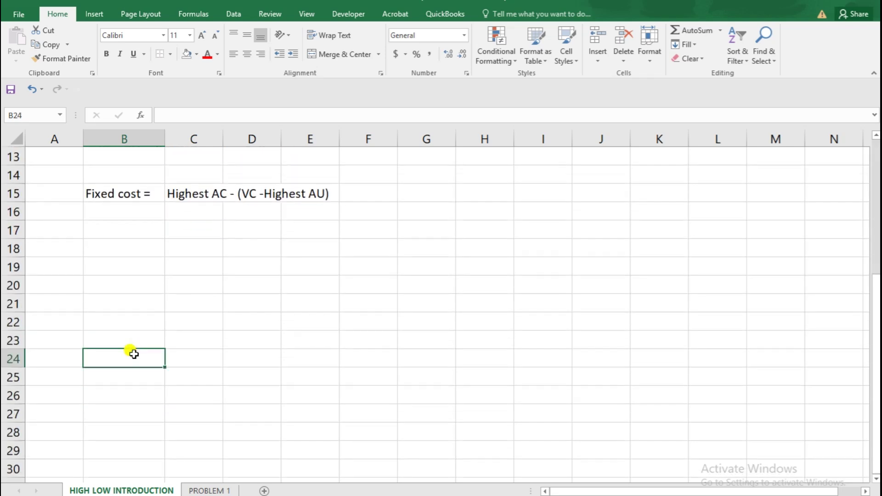
click(117, 244)
scroll(228, 343, down, 4)
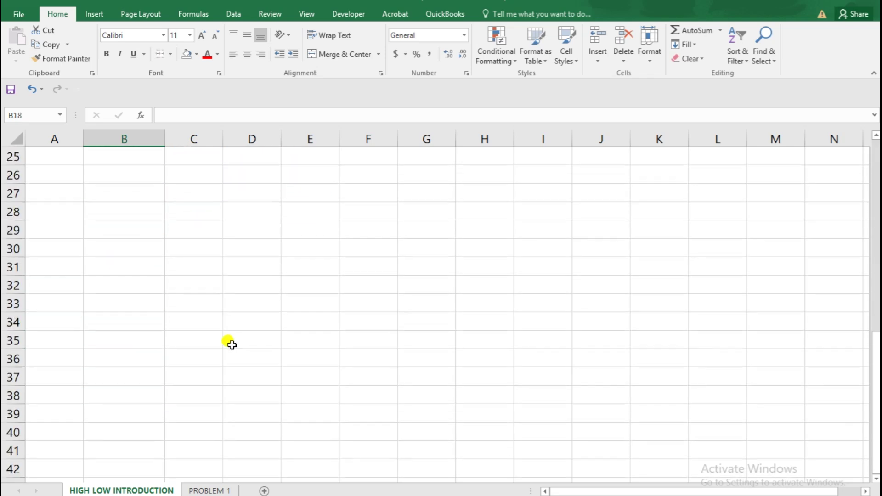
scroll(229, 343, up, 5)
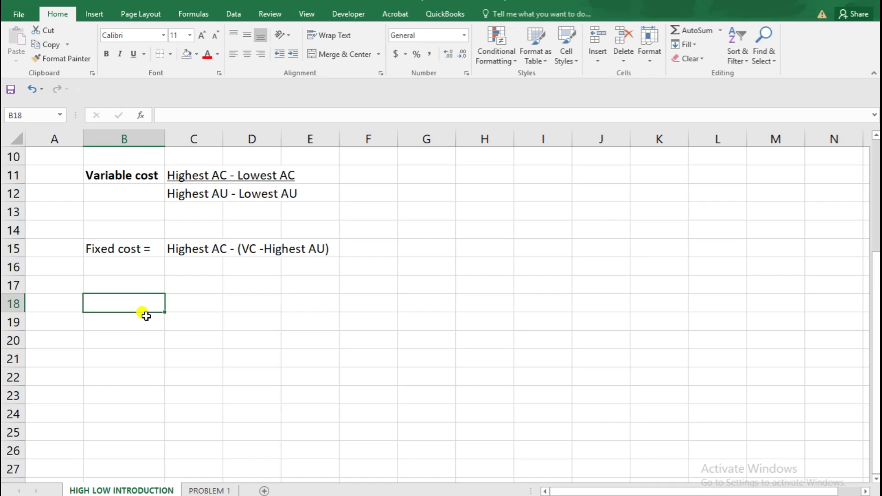
key(F2)
text(Y)
key(BackSpace)
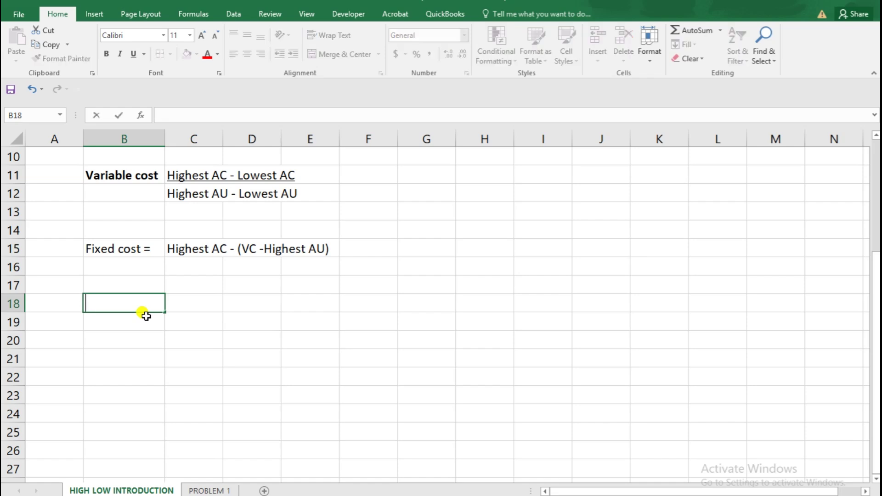
text(y = a + bx)
click(200, 318)
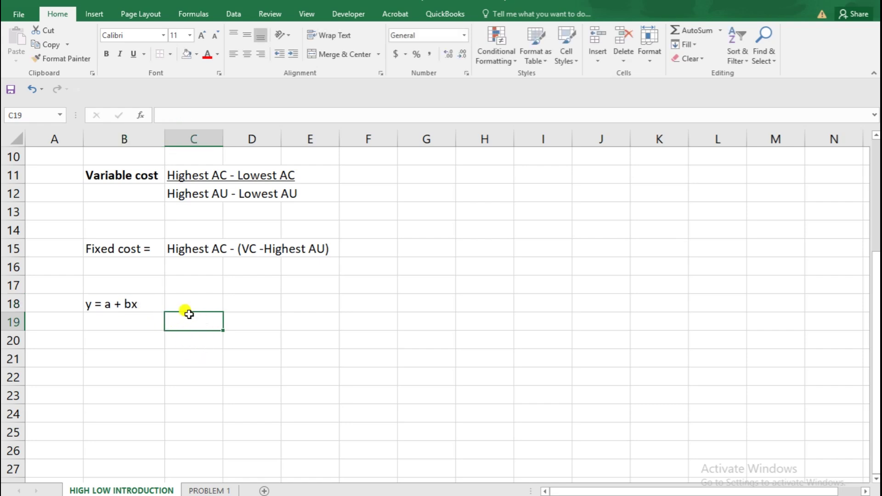
Make the "Fixed cost =" label in cell B15 bold
click(114, 306)
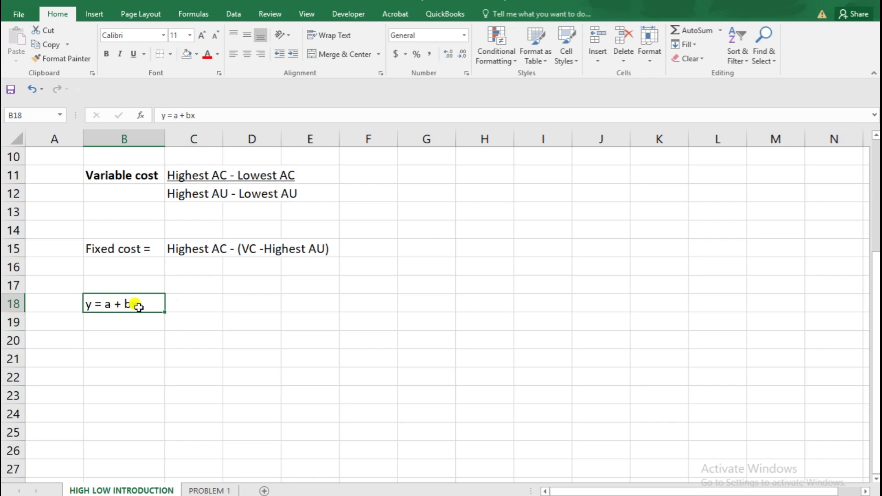
click(136, 248)
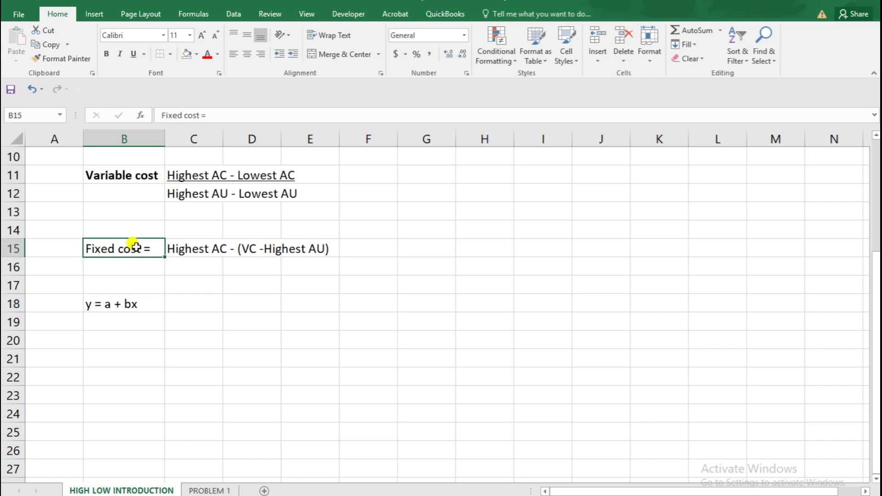
key(ctrl+b)
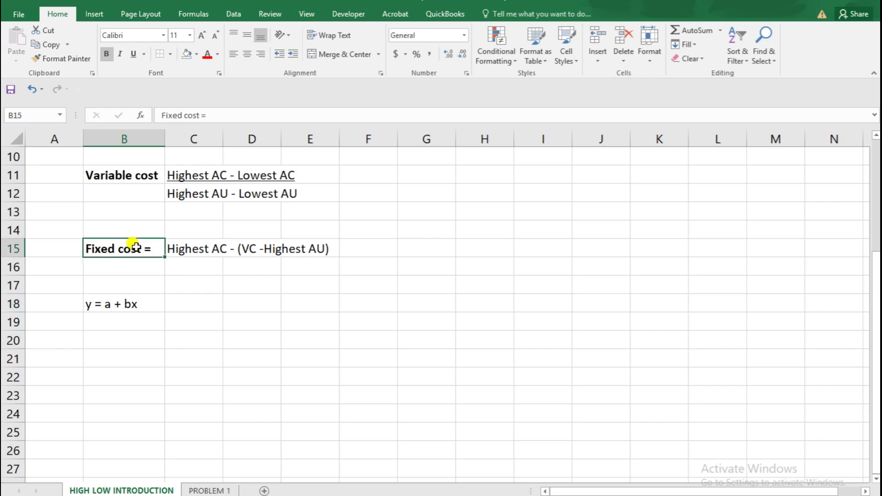
Make the "HIGH LOW METHOD" title in cell B2 bold
scroll(311, 357, up, 1)
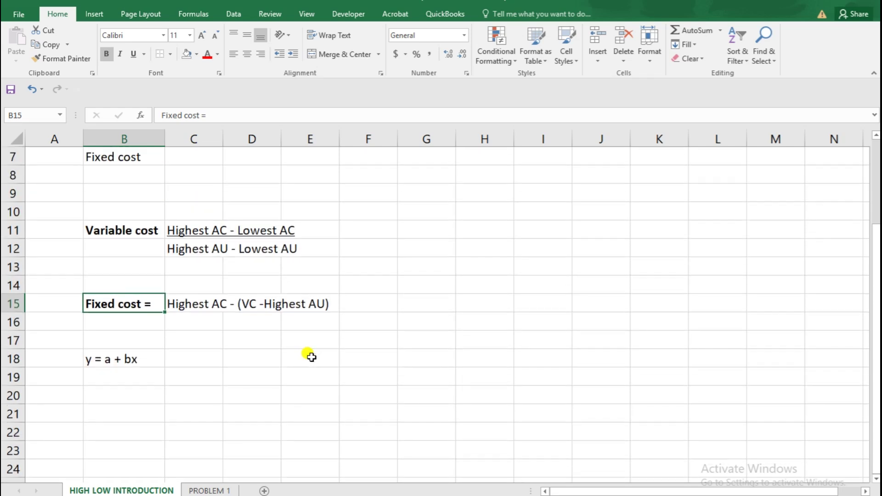
key(Up)
key(Up)
key(Up)
key(Up)
key(Up)
key(Up)
key(Up)
key(Up)
key(Up)
key(Up)
key(Up)
key(Up)
key(Up)
key(Up)
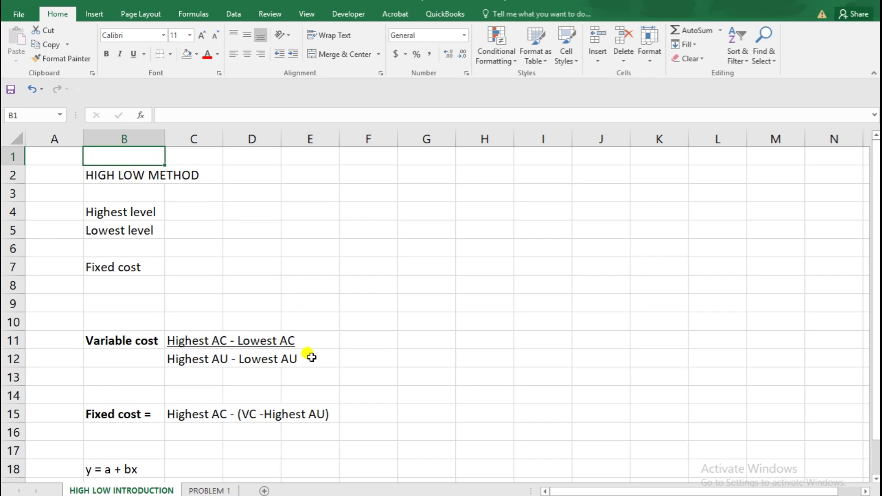
click(128, 177)
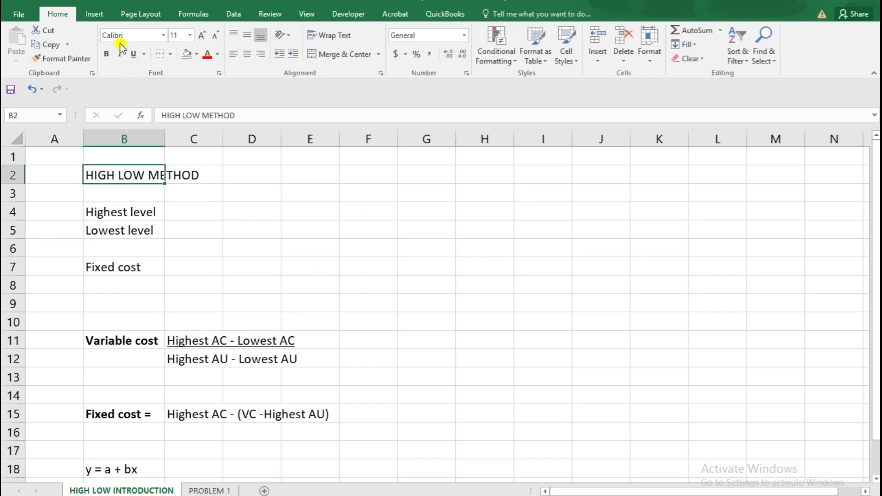
click(105, 54)
click(211, 335)
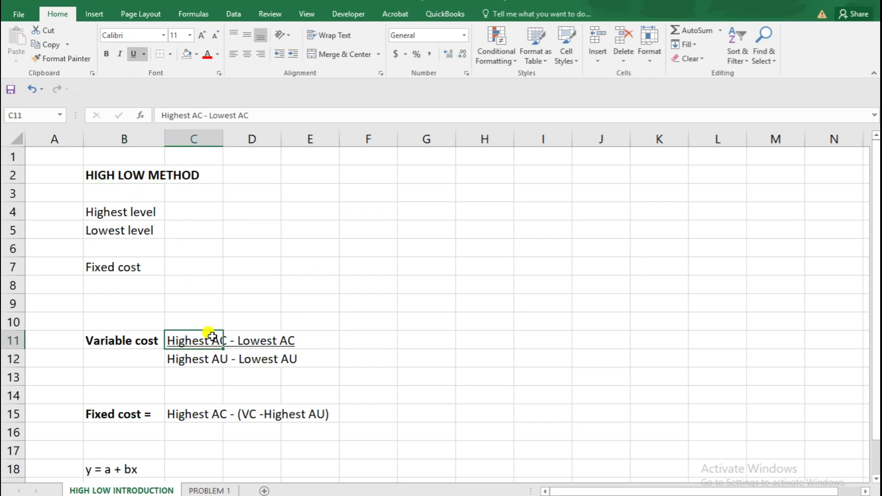
Examine the FY 2022 historical costs and units and the FY 2023 forecasted units on the PROBLEM 1 sheet
scroll(204, 425, down, 1)
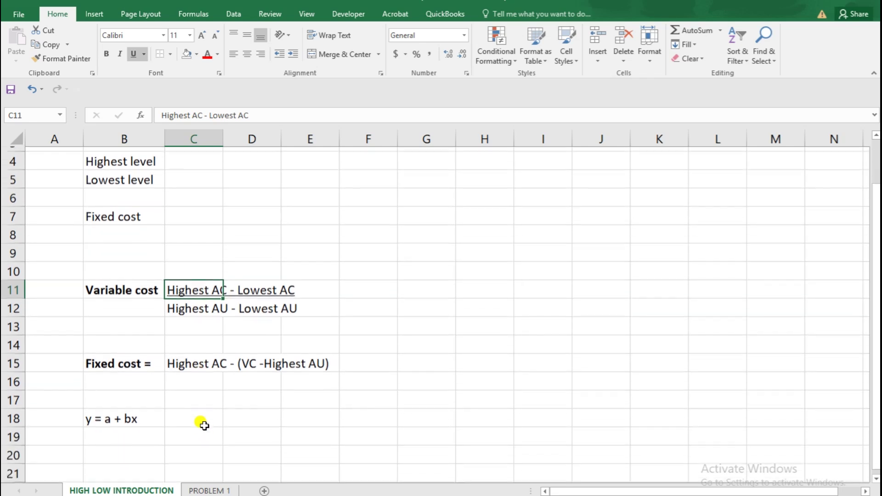
click(209, 491)
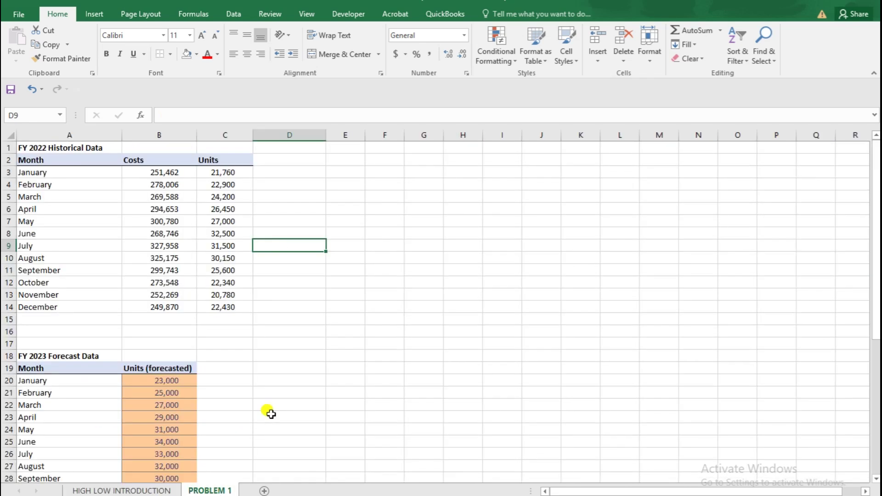
scroll(271, 413, down, 2)
scroll(272, 413, up, 2)
click(174, 382)
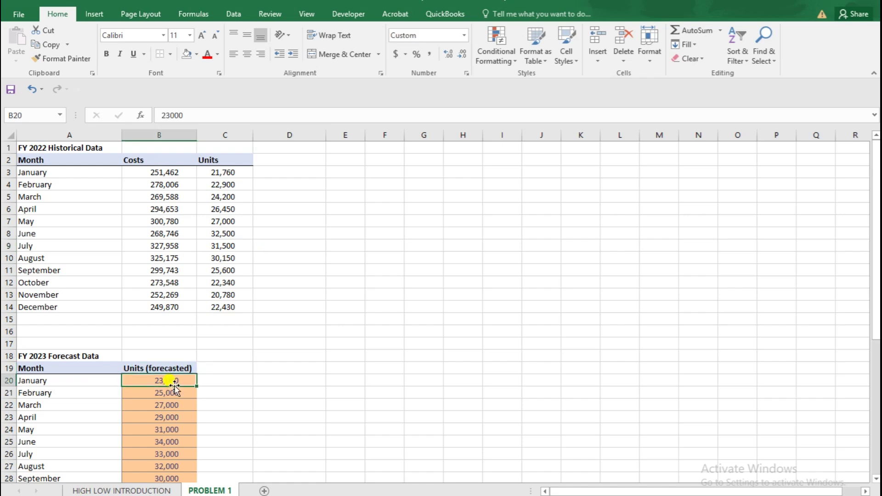
key(Down)
key(Down)
key(Down)
key(Down)
key(Down)
key(Down)
key(Down)
key(Down)
key(Down)
key(Down)
key(Down)
key(Down)
key(Down)
key(Down)
key(Down)
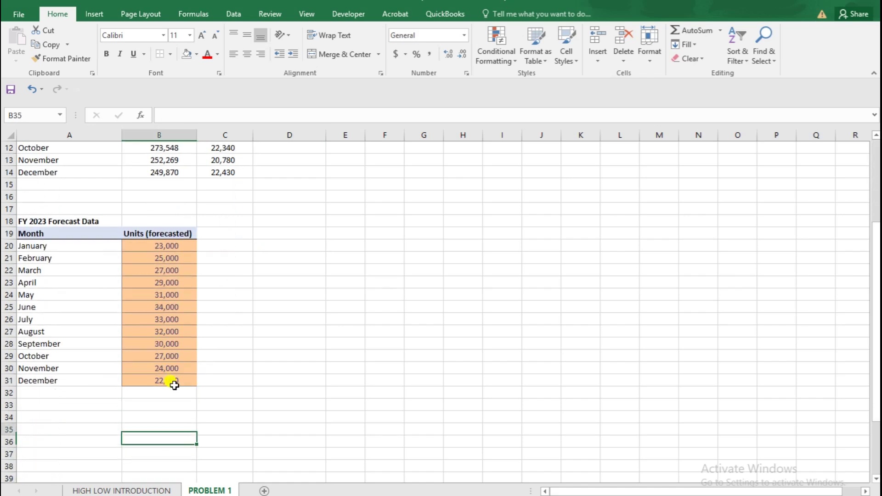
key(Up)
key(Up)
key(Up)
key(Up)
key(Up)
key(Up)
key(Up)
key(Up)
key(Up)
key(Up)
key(Up)
key(Up)
key(Up)
key(Up)
key(Up)
key(Up)
key(Up)
key(Up)
key(Up)
key(Up)
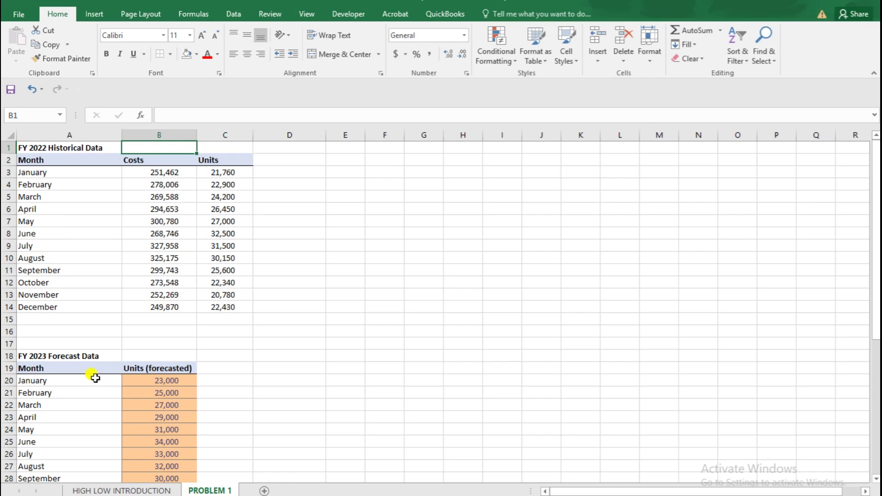
Insert seven blank rows starting at row 15, between the historical data and the forecast data
click(10, 319)
key(shift+Down)
key(shift+Down)
key(shift+Down)
key(shift+Down)
key(shift+Down)
key(shift+Down)
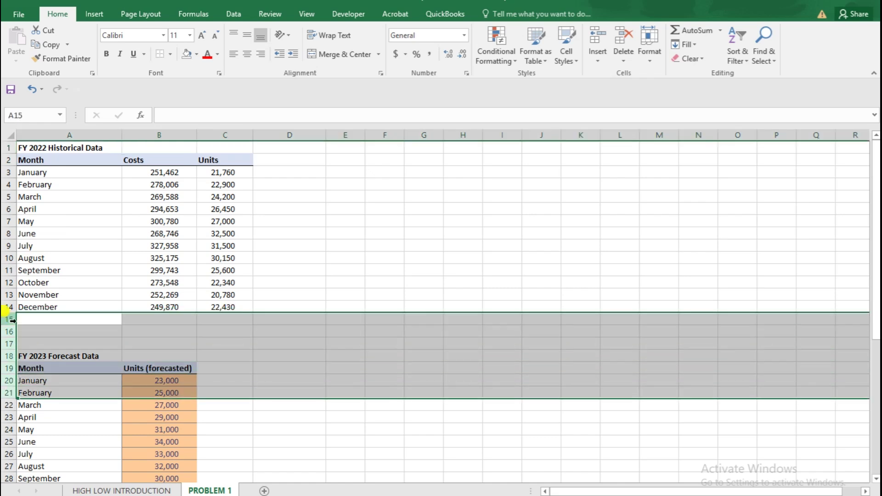
key(ctrl+shift+plus)
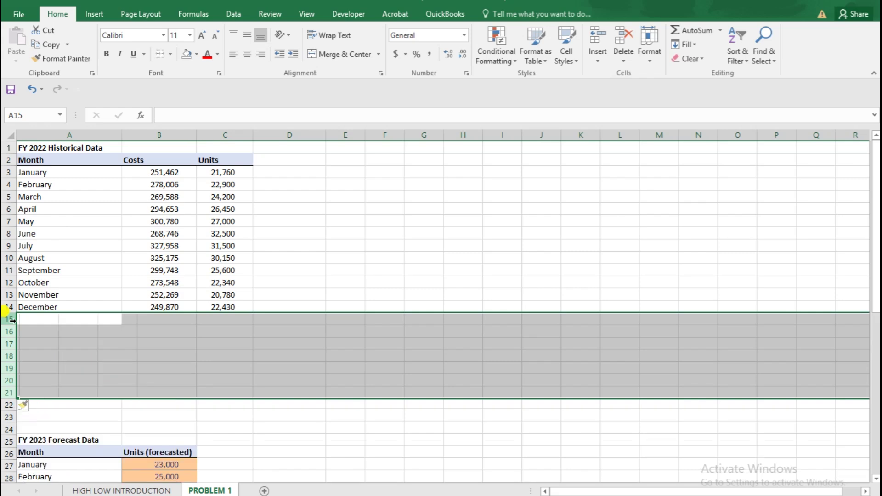
click(52, 334)
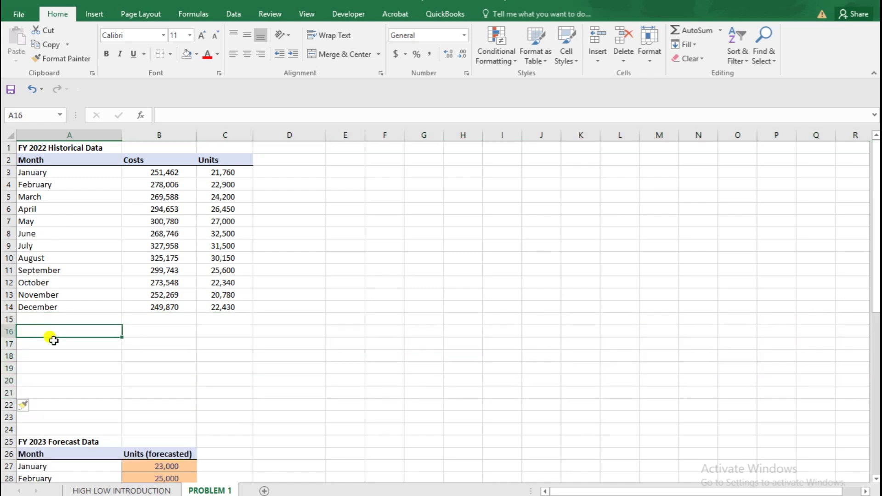
Check the formulas on the HIGH LOW INTRODUCTION sheet, and enter the label "Highest" in cell A17 of PROBLEM 1
click(109, 491)
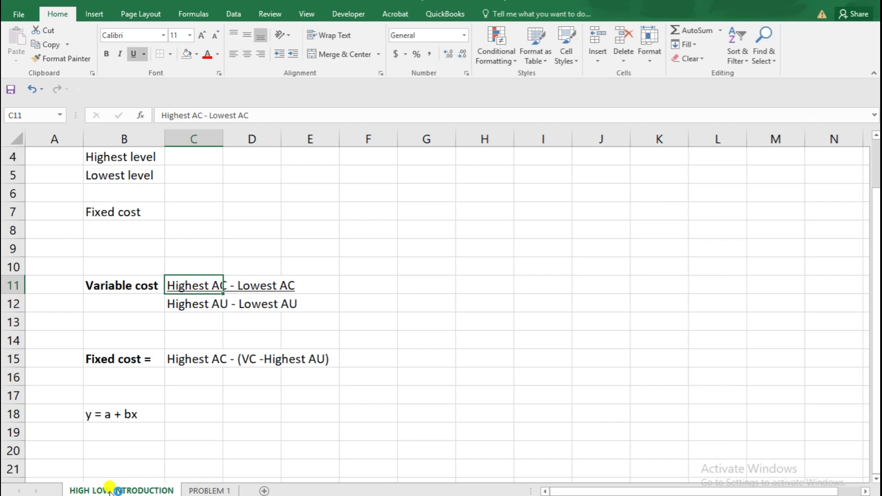
scroll(206, 287, up, 1)
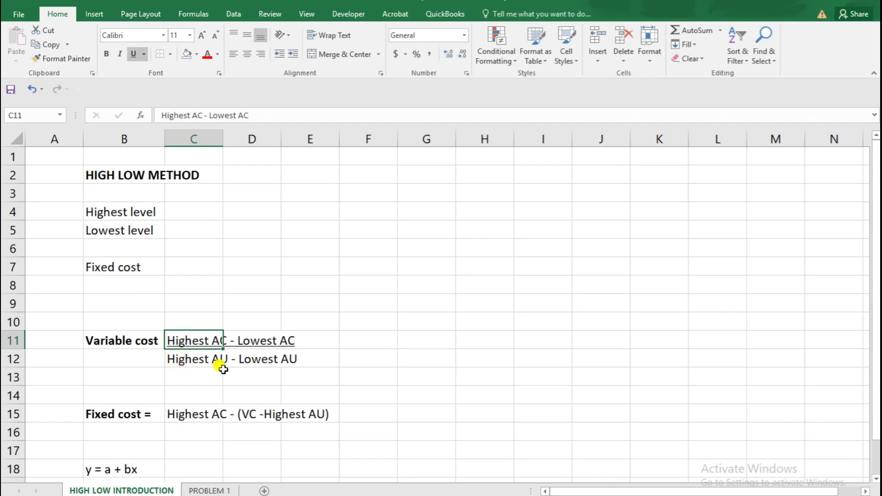
click(204, 488)
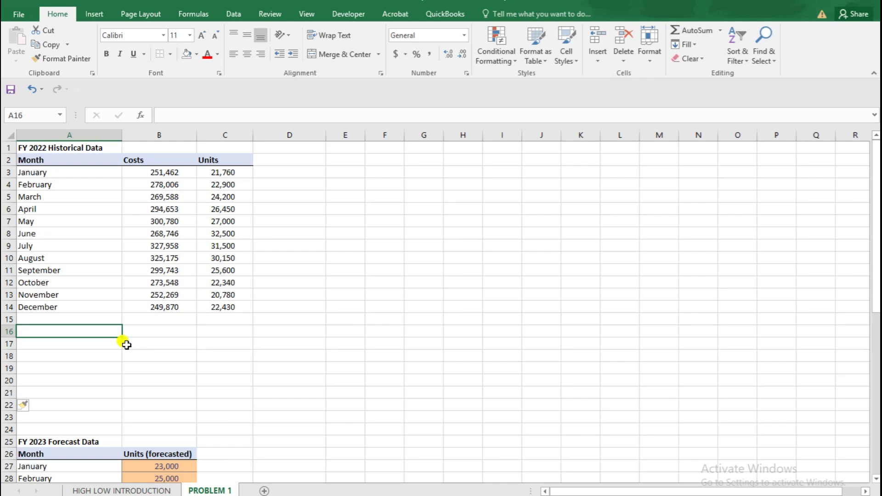
key(Down)
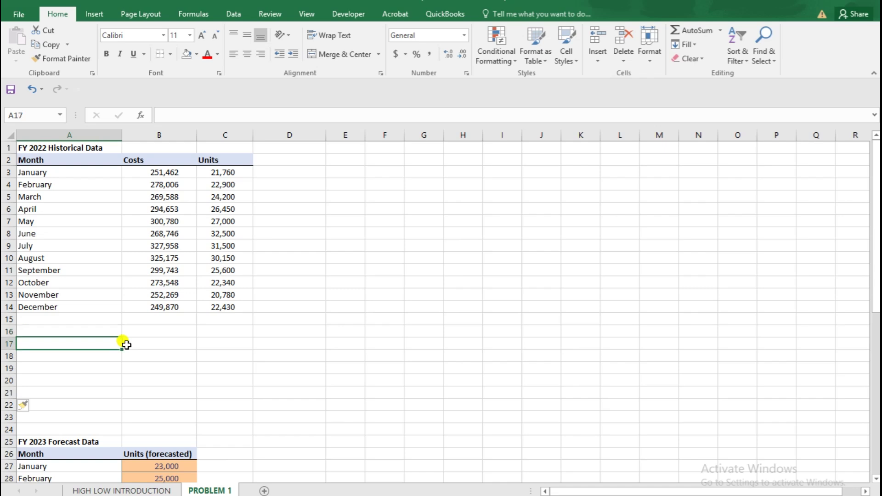
text(H)
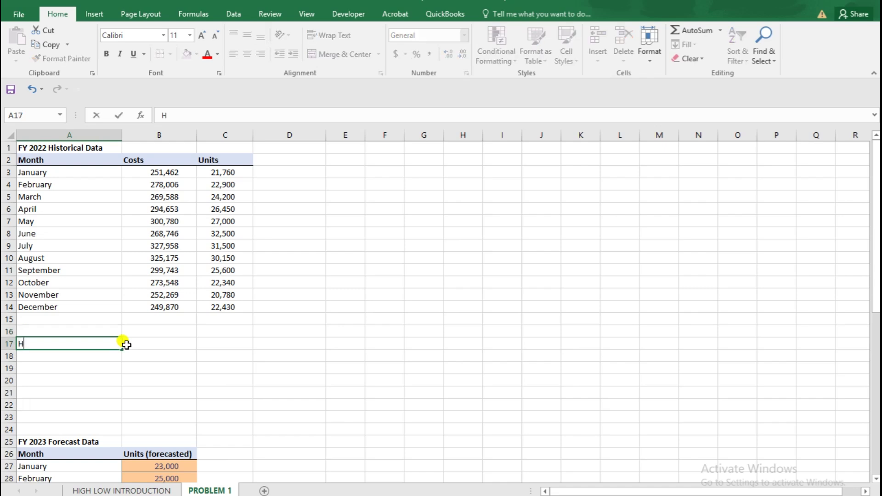
text(ighest)
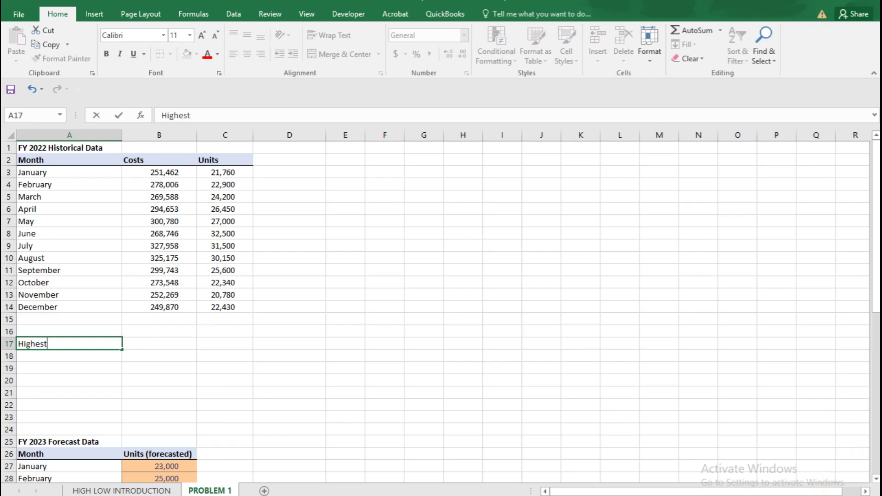
click(746, 452)
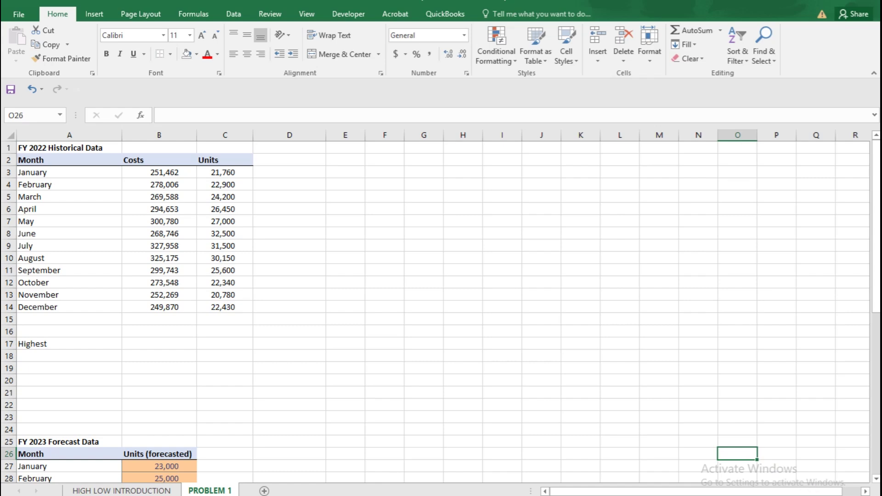
Enlarge the PROBLEM 1 worksheet view and select the "Highest" label in cell A17
scroll(441, 307, up, 3)
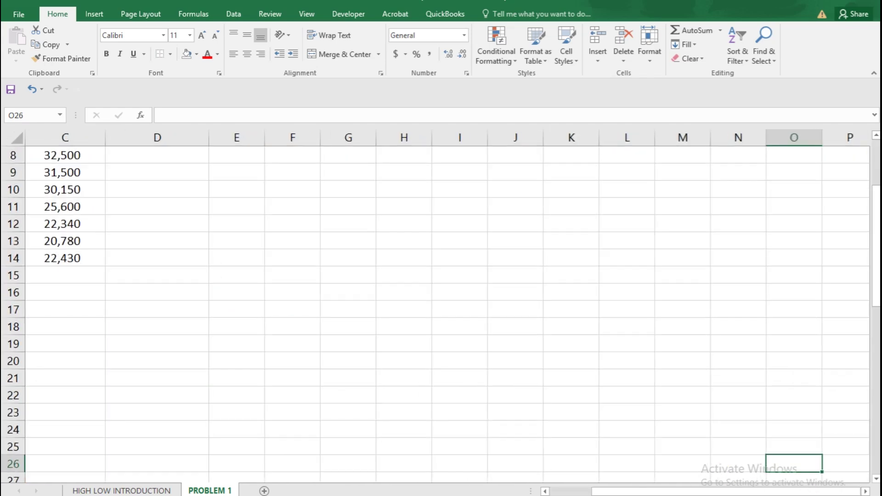
scroll(534, 394, down, 2)
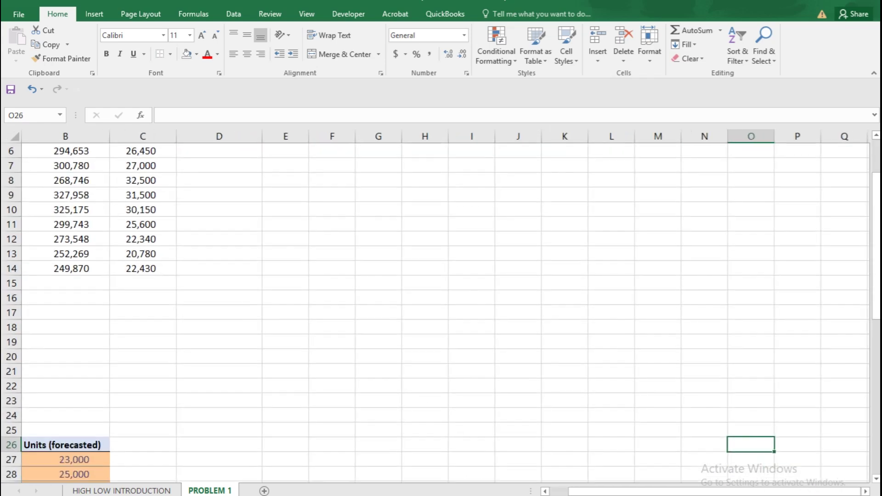
key(Left)
key(Left)
key(Left)
key(Left)
key(Left)
key(Left)
key(Left)
key(Left)
key(Left)
key(Left)
key(Left)
key(Left)
key(Left)
key(Left)
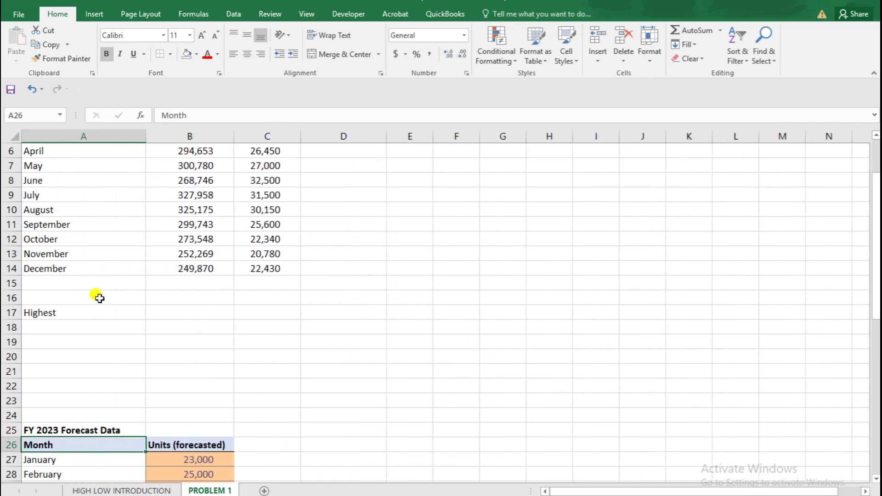
key(Up)
key(Up)
key(Up)
key(Up)
key(Up)
key(Up)
key(Up)
key(Up)
key(Up)
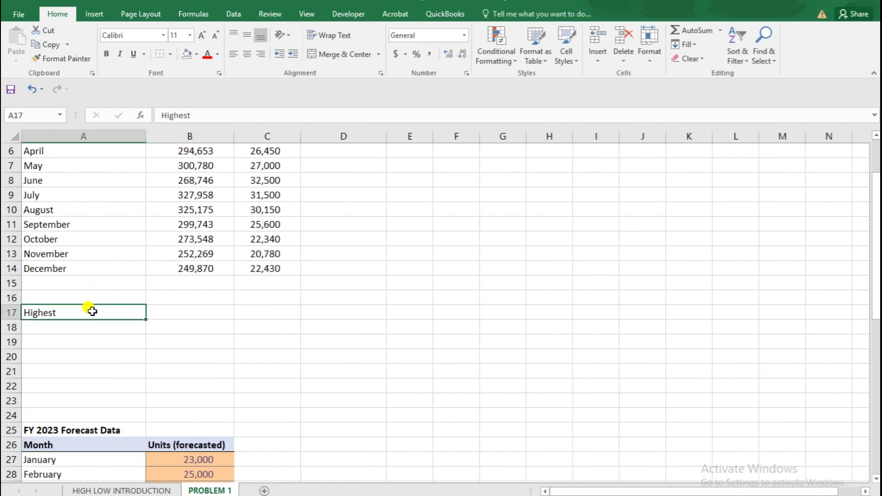
Complete the label in cell A17 as "Highest level" and enter "Lowest Level" in cell A18
click(205, 116)
text(level)
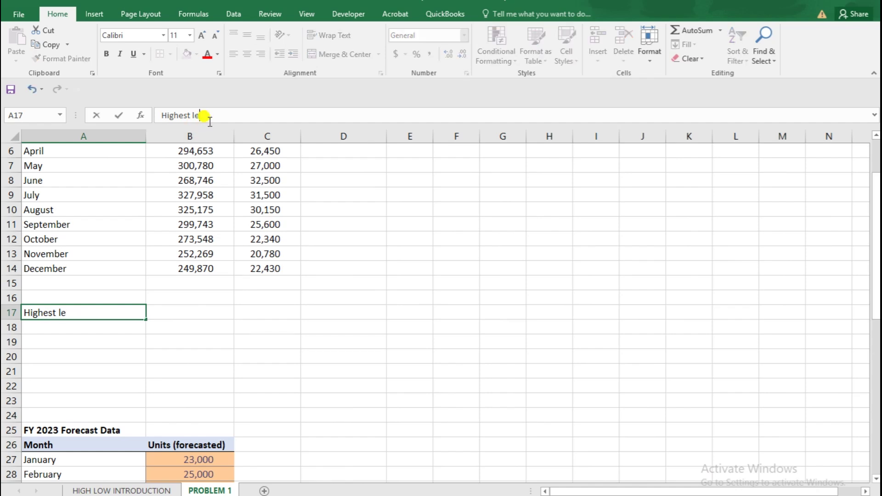
click(131, 330)
text(Low)
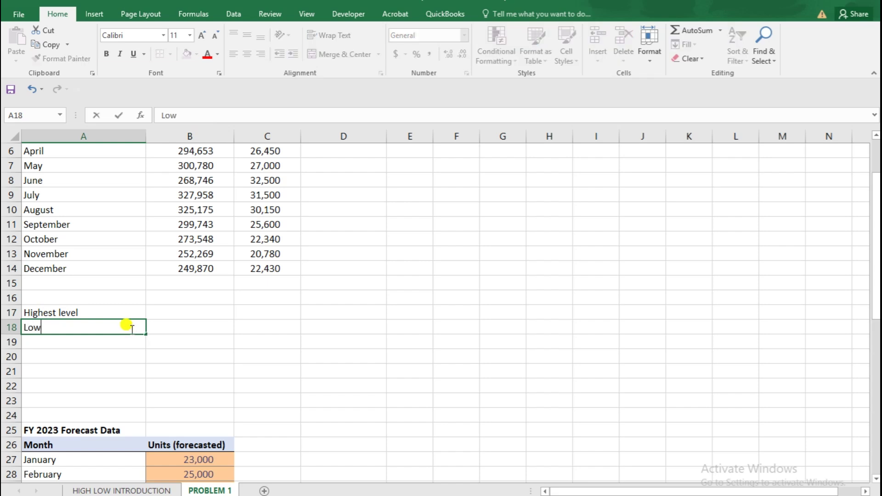
text(est Level)
click(218, 299)
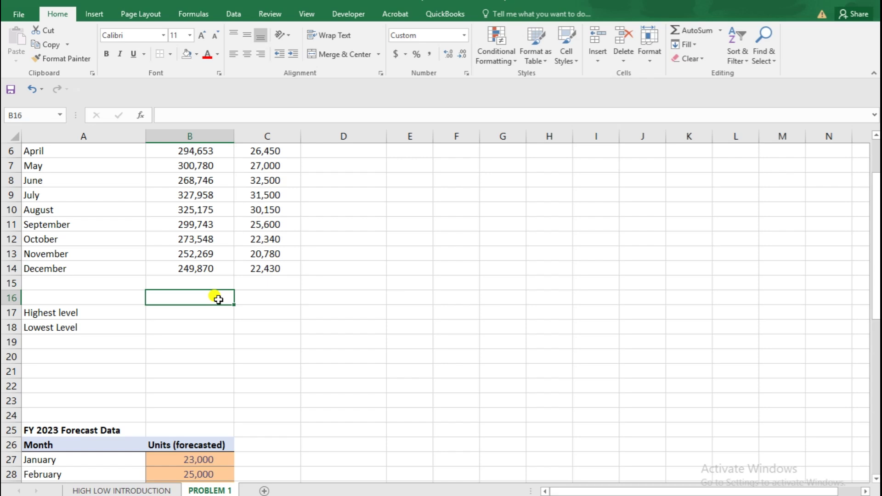
text(X)
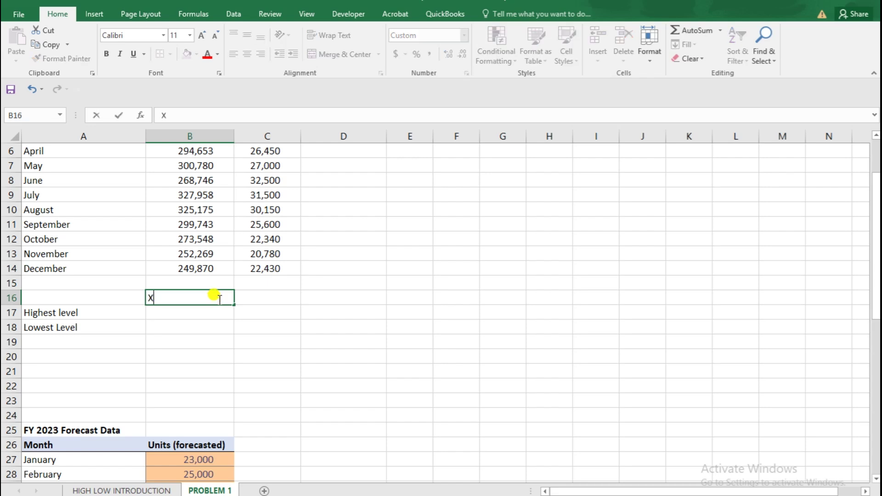
key(Tab)
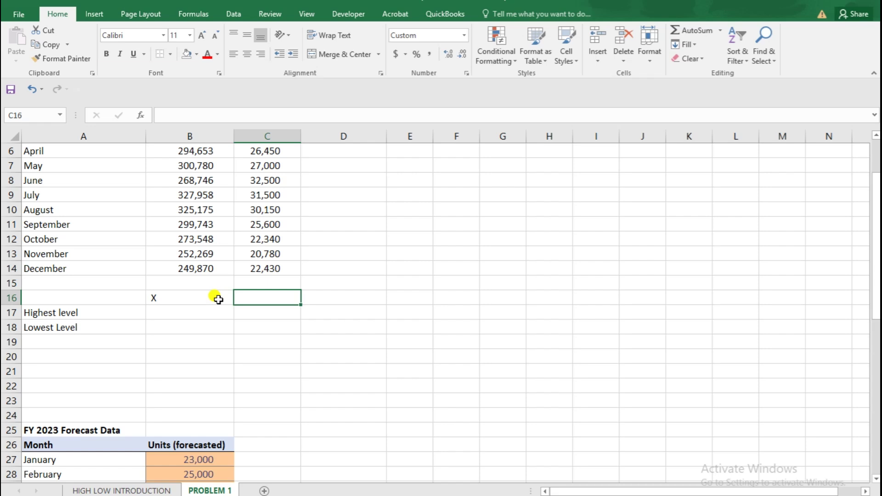
Enter the header "Y" in cell B16 under the costs and "X" in cell C16 under the units
scroll(257, 298, up, 2)
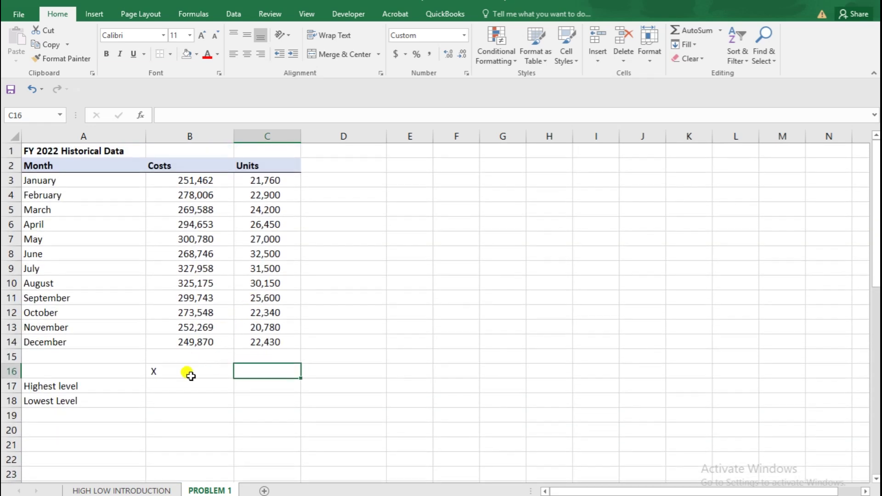
click(189, 372)
text(Y)
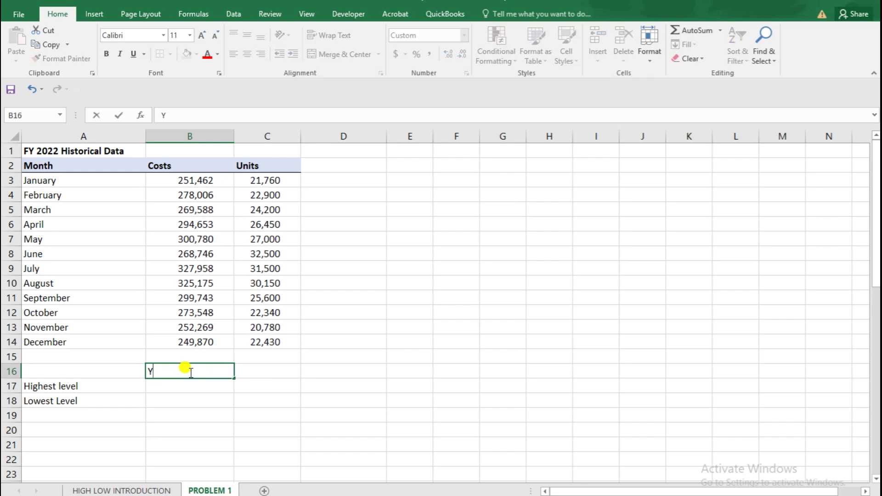
click(259, 370)
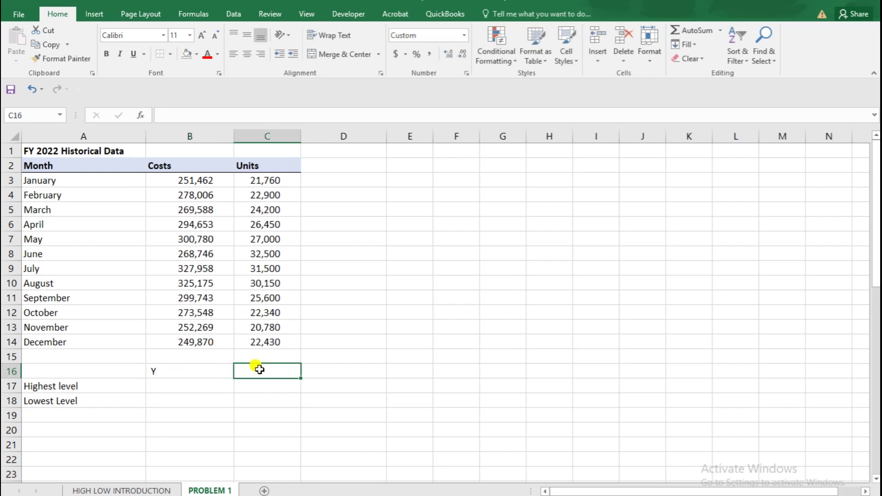
text(X)
click(242, 408)
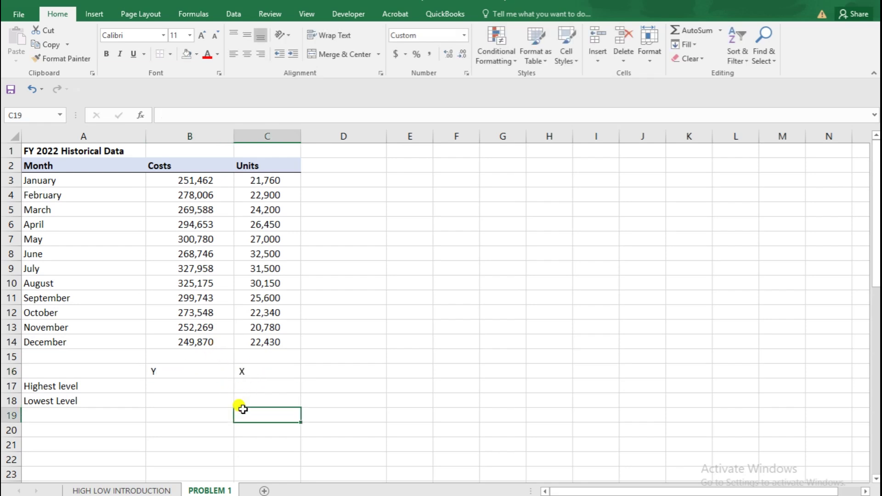
Move the "X" header from cell C16 to cell D16
click(242, 386)
click(262, 370)
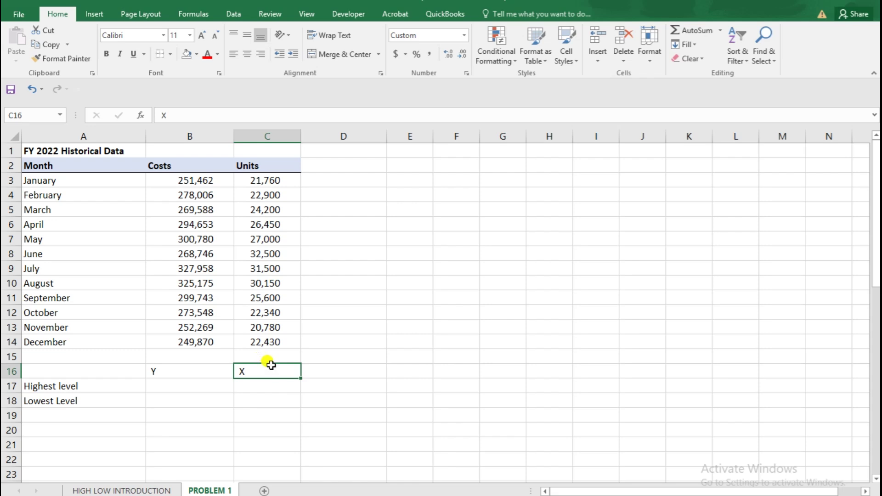
drag(294, 363, 310, 372)
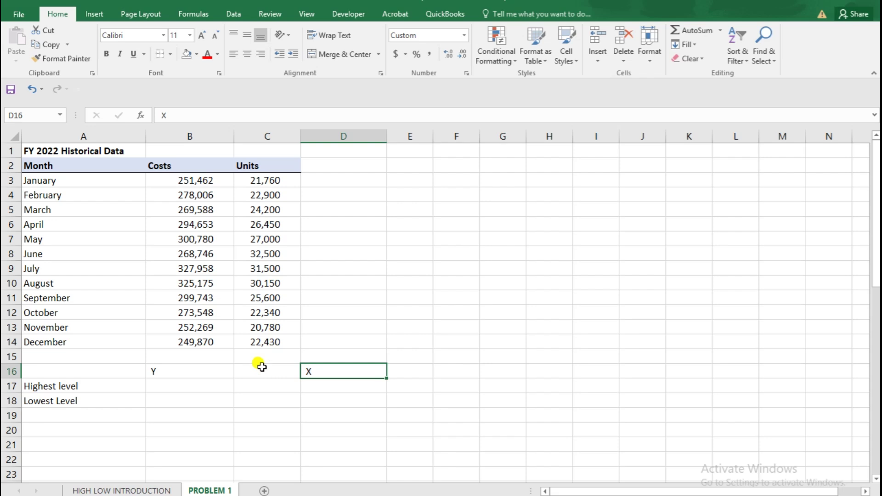
Calculate the highest unit level in cell D17 with the formula =MAX(C3:C14)
click(330, 387)
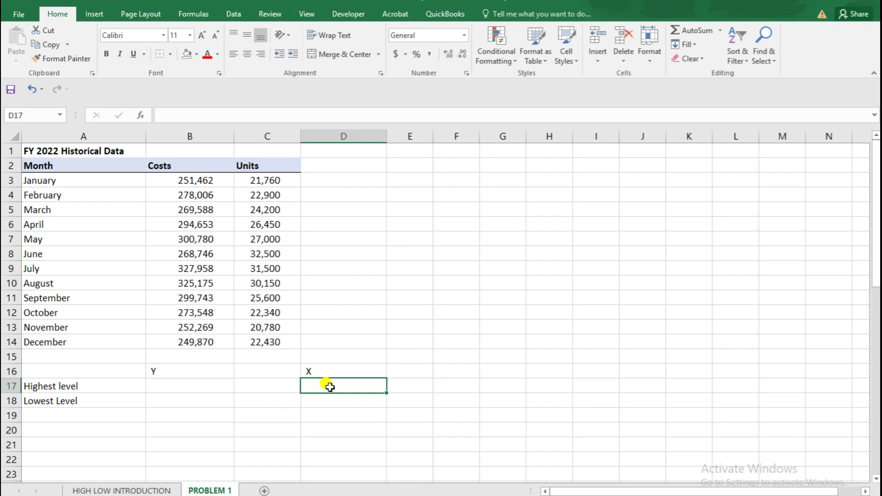
text(=)
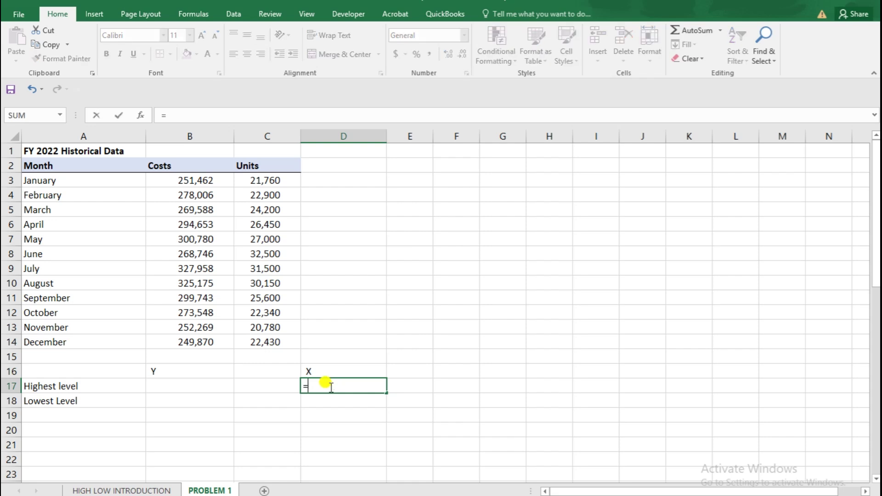
text(MAX)
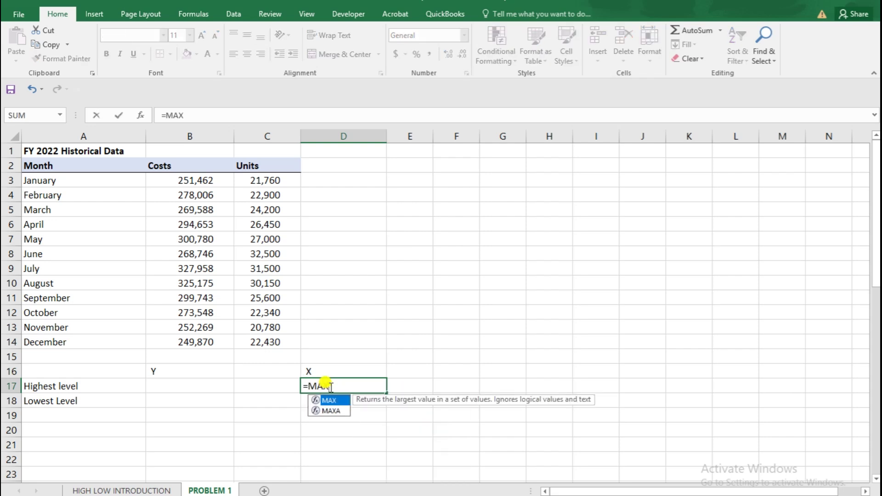
text(()
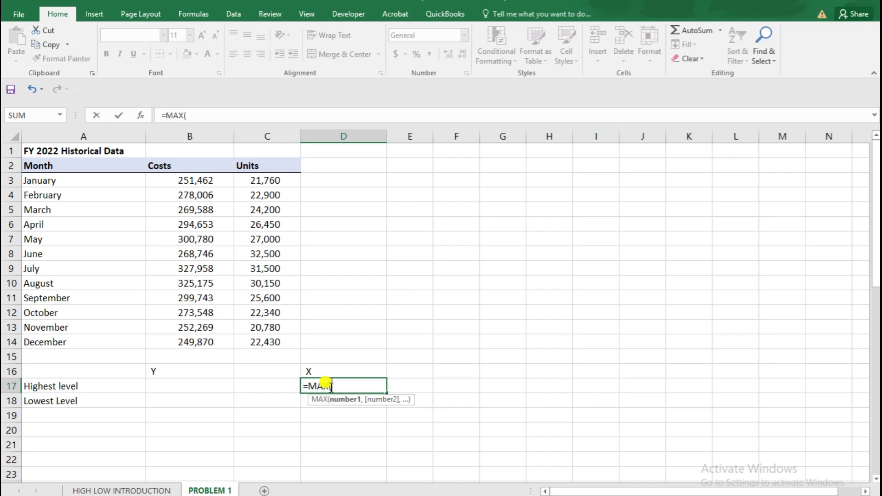
click(256, 179)
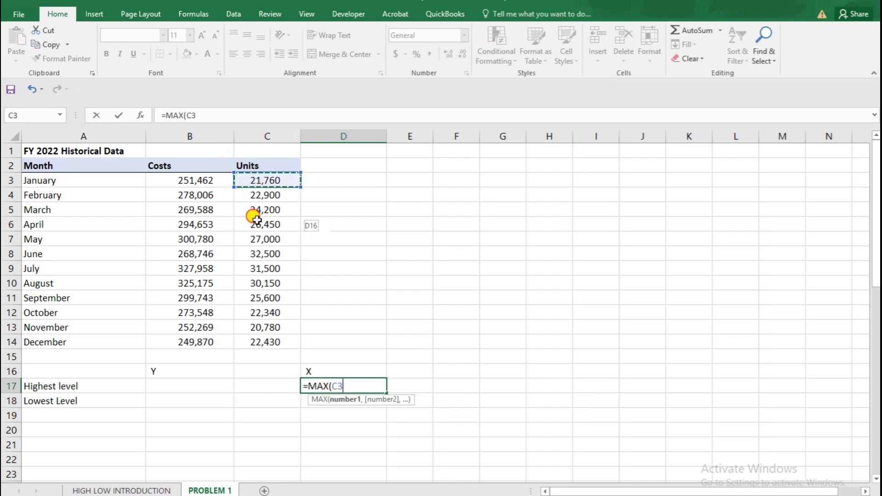
drag(256, 218, 255, 350)
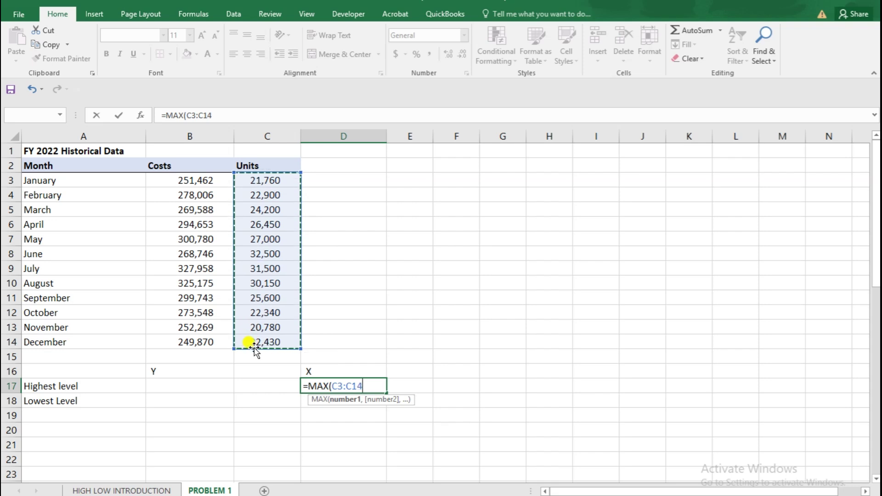
text())
key(Return)
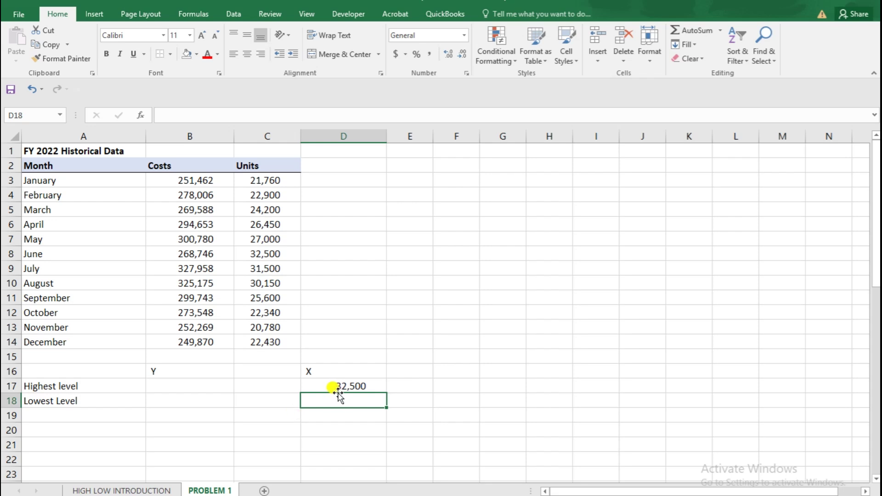
Calculate the lowest unit level in cell D18 with the formula =MIN(C3:C14)
text(=)
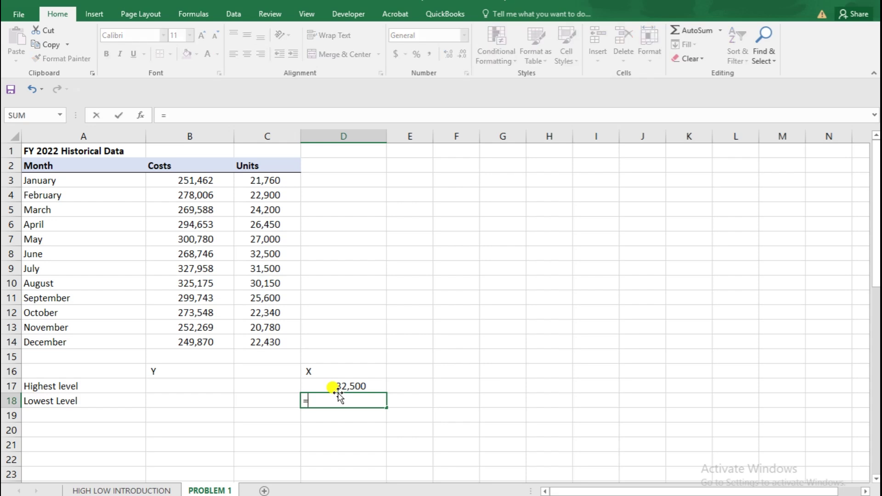
text(MIN()
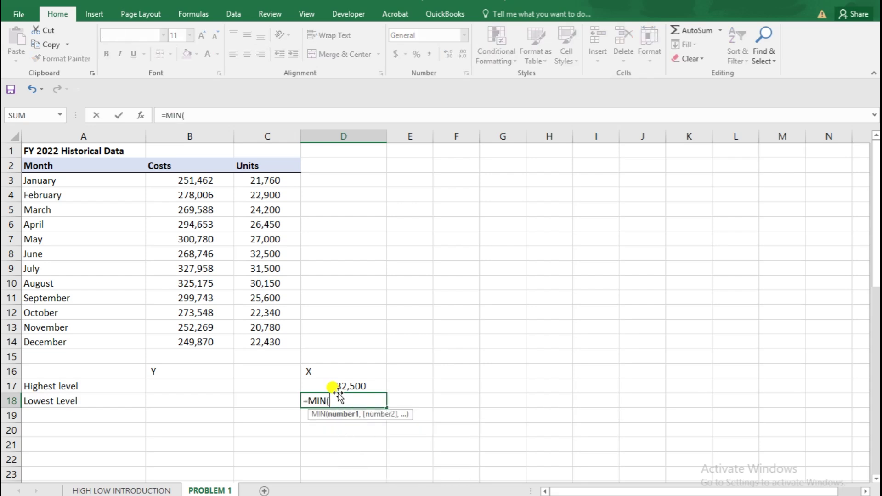
click(279, 180)
drag(280, 179, 278, 341)
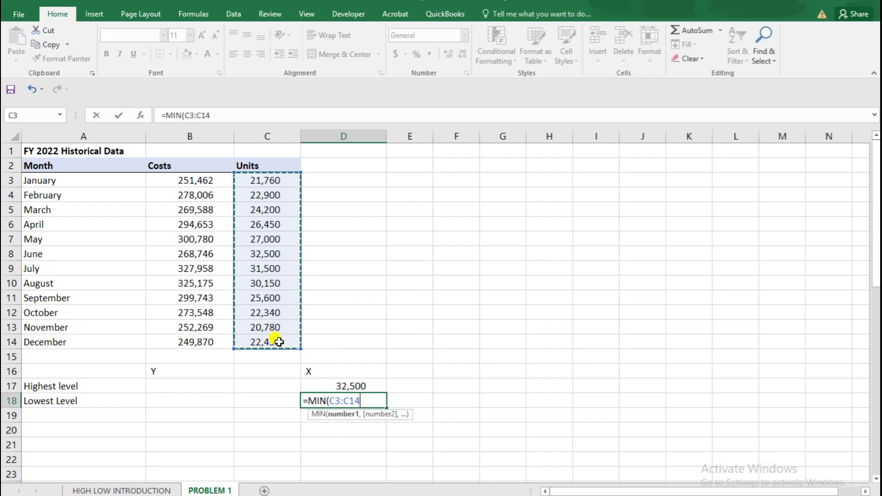
key(Return)
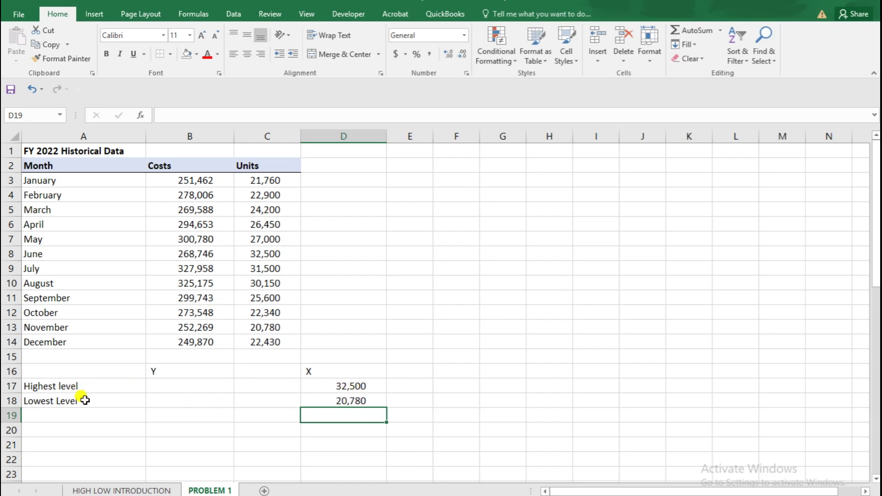
click(343, 401)
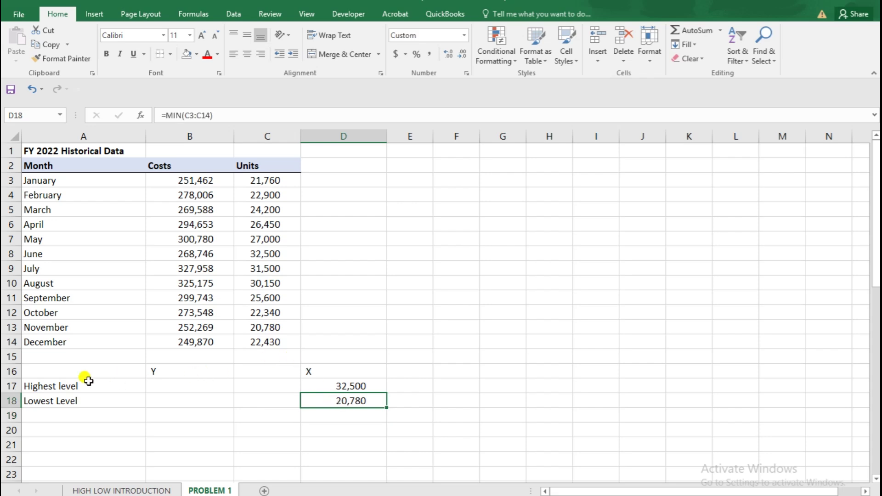
Begin an INDEX formula in cell B17 for the highest level's cost, with B3:C14 as the array
click(158, 397)
click(161, 384)
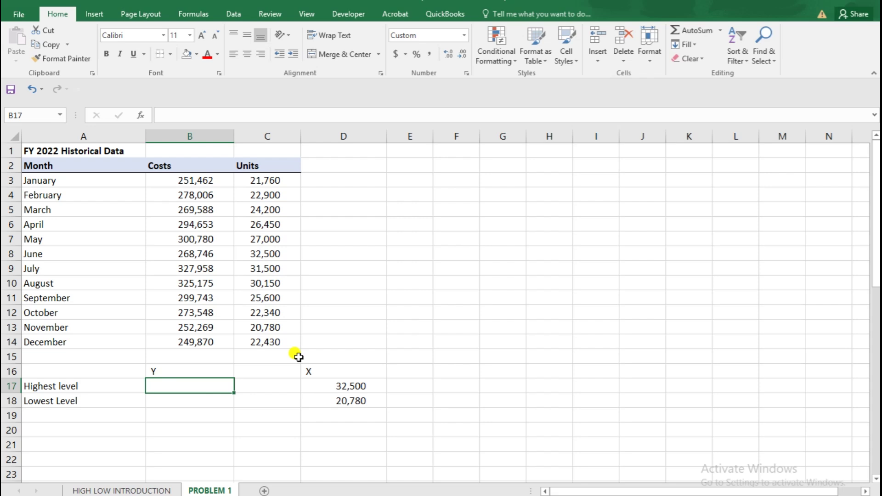
text(=)
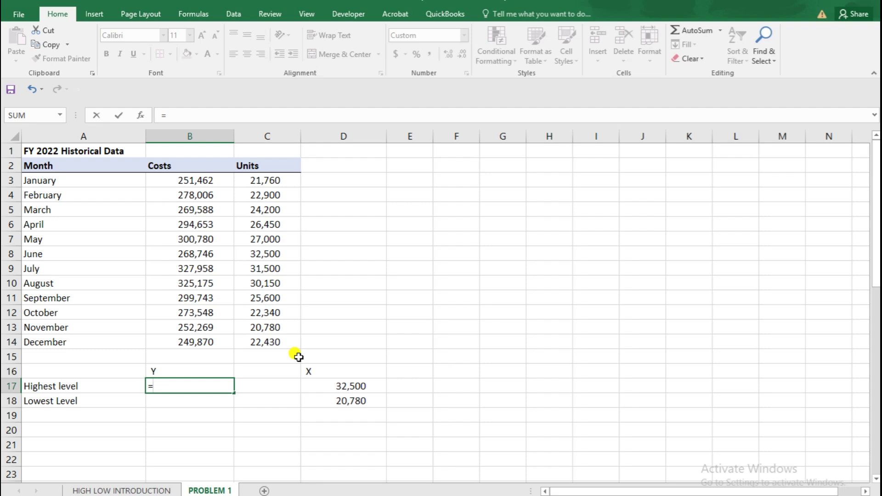
text(INEX)
key(BackSpace)
key(BackSpace)
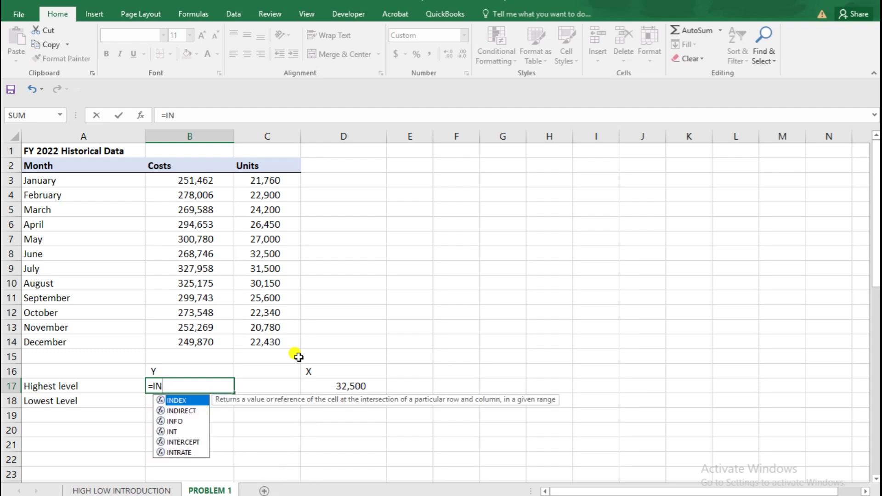
text(DE)
key(Tab)
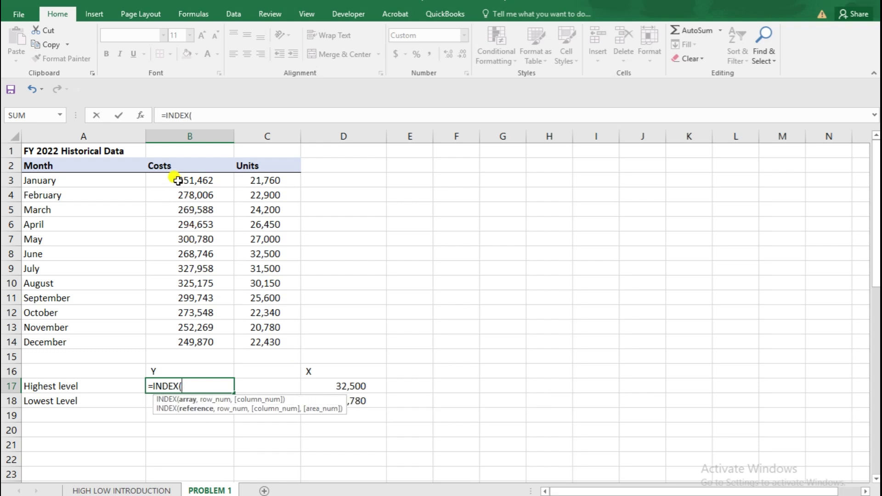
drag(178, 180, 259, 341)
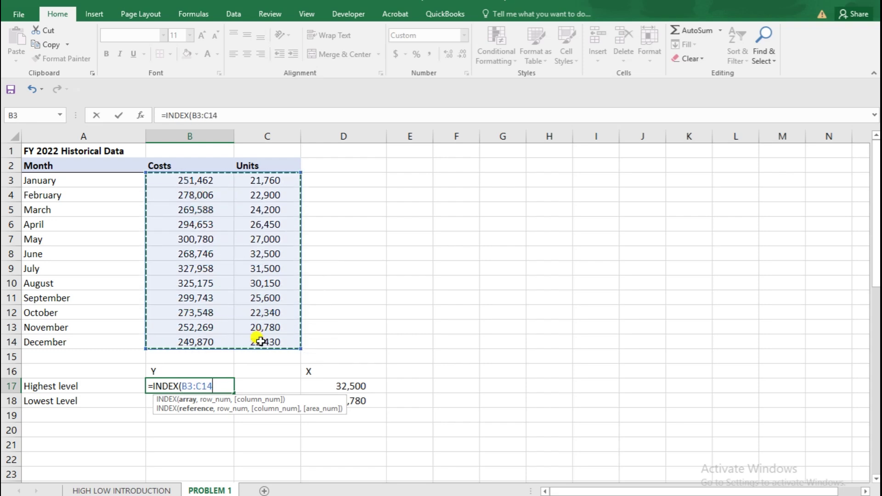
text(,)
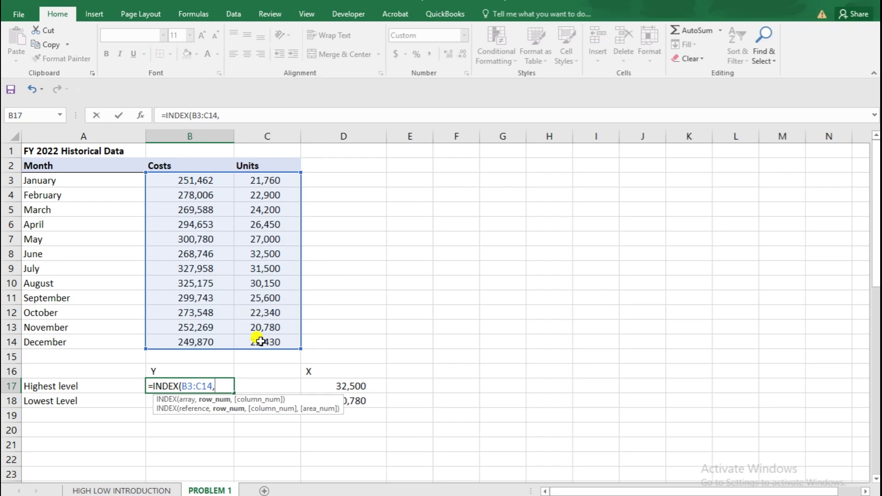
Add MATCH(D17,C3:C14,0) as the row number of the INDEX formula in cell B17, using an exact match
text(MA)
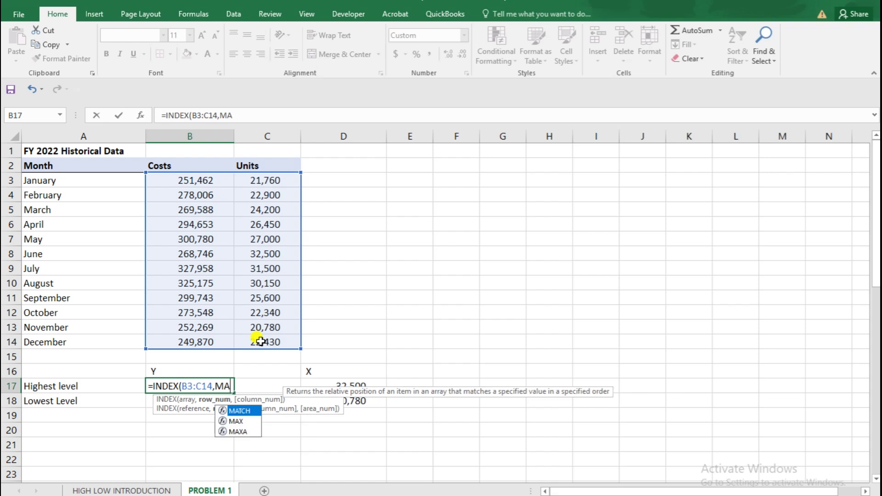
text(TCH()
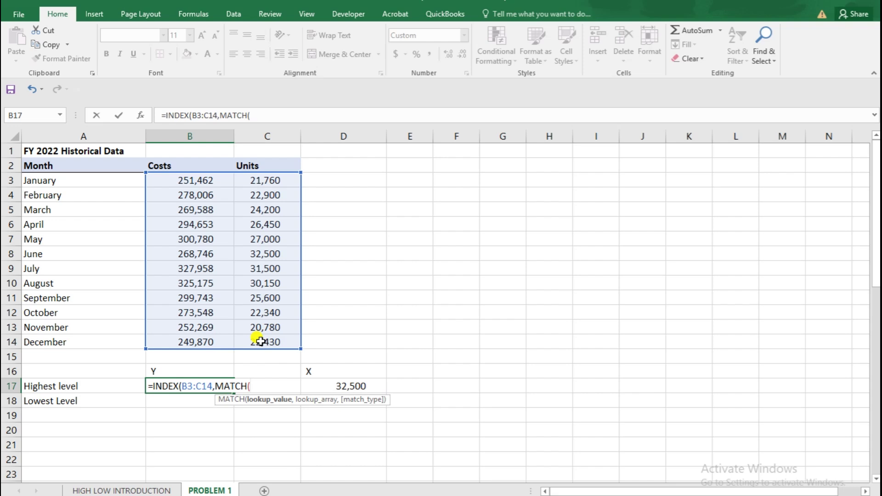
click(334, 382)
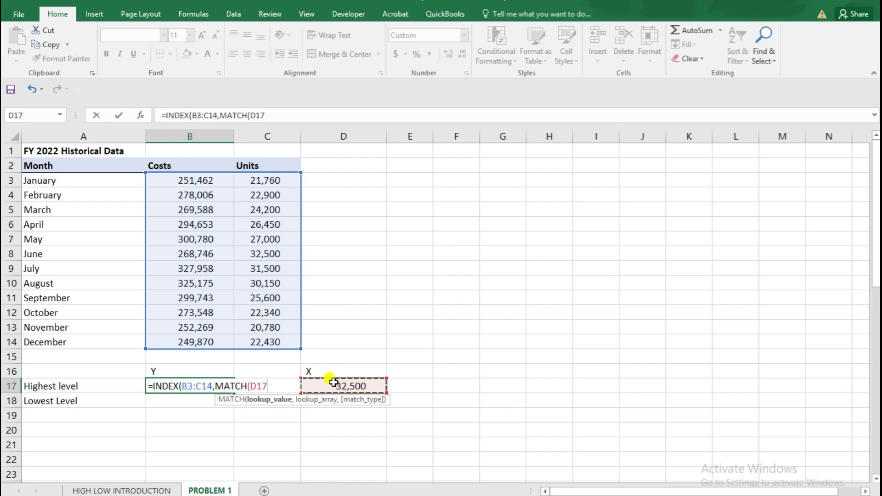
text(,)
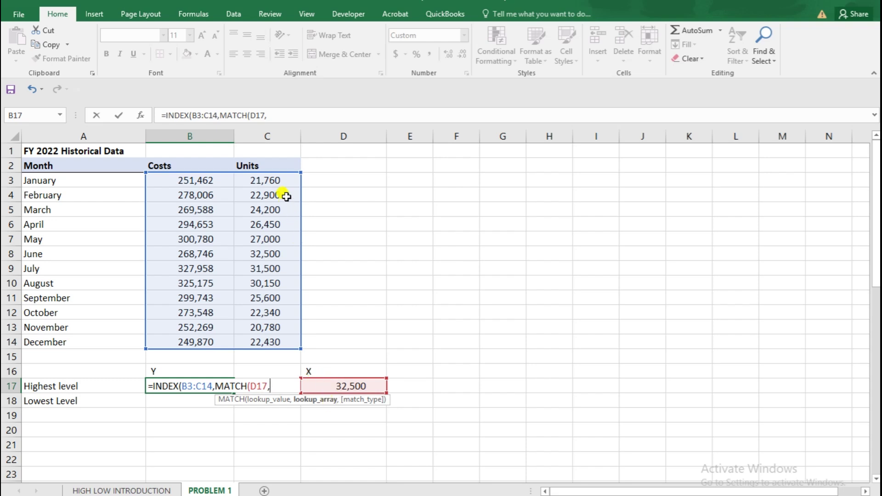
drag(282, 180, 280, 338)
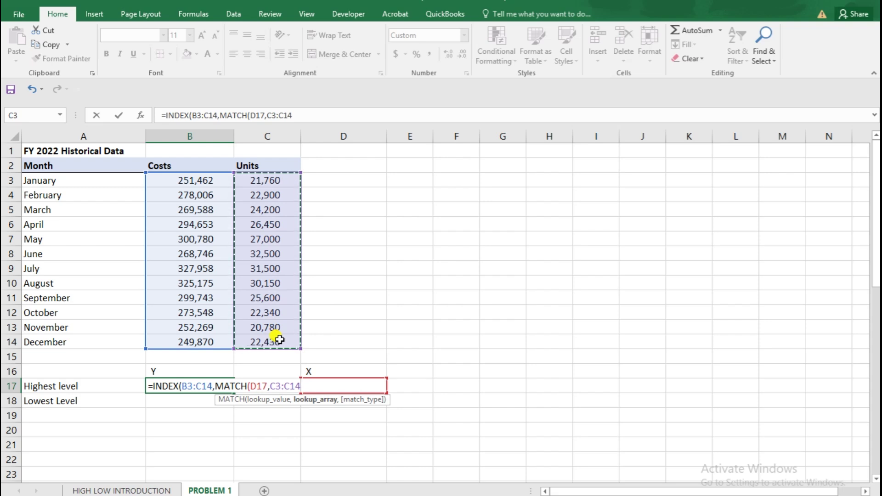
text(,)
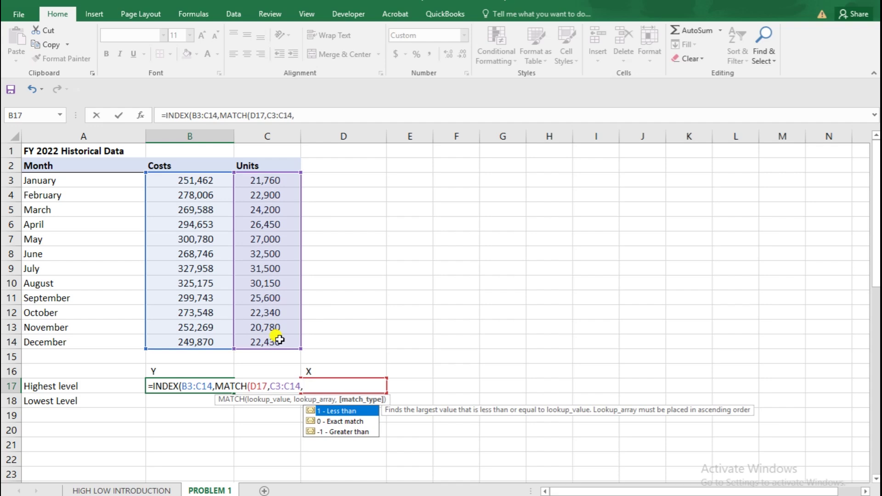
key(Down)
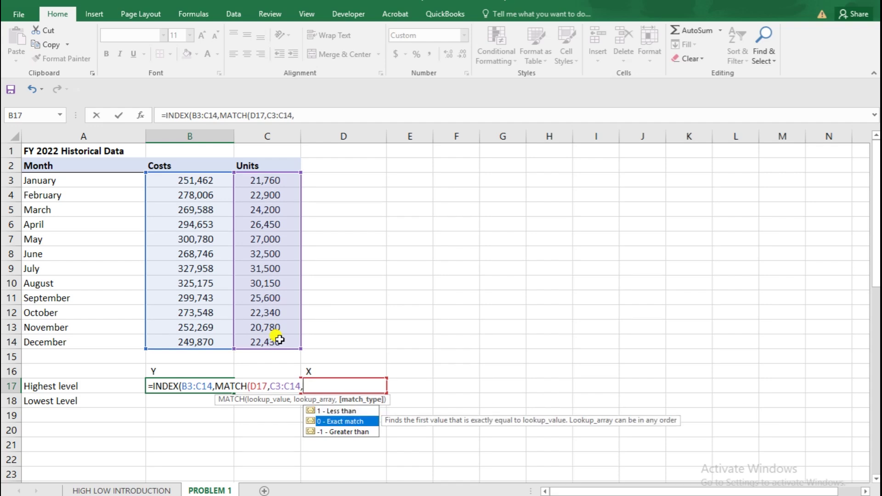
double_click(319, 421)
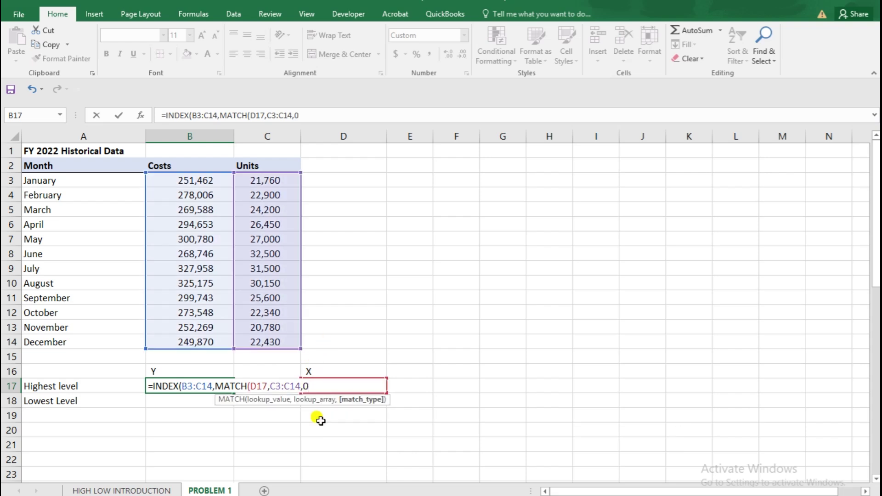
text())
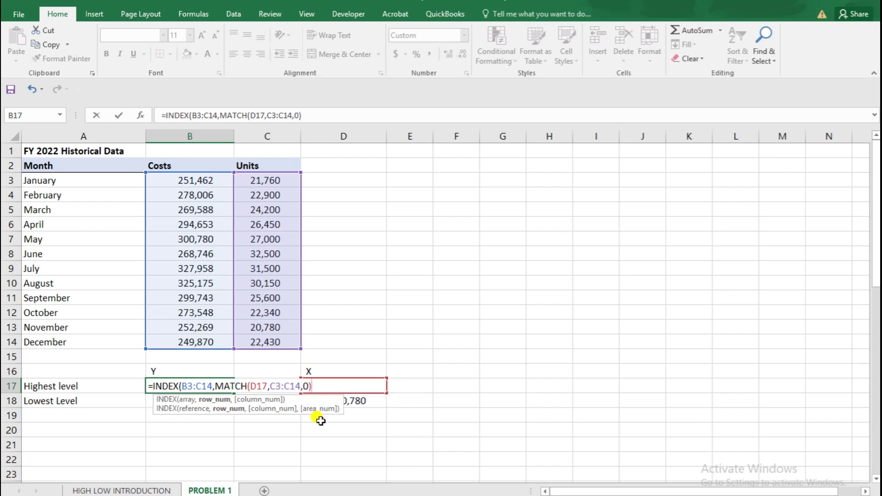
Set the INDEX column number to 1 and enter the completed formula in cell B17
text(,)
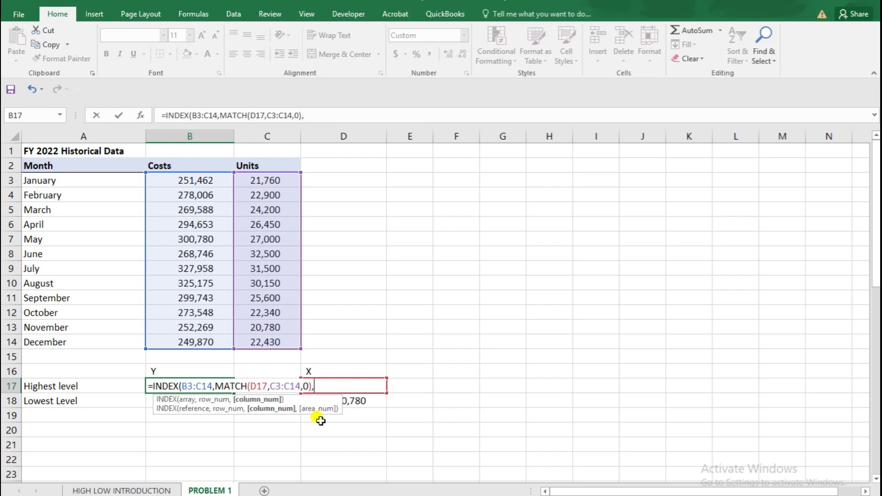
text(1))
key(Return)
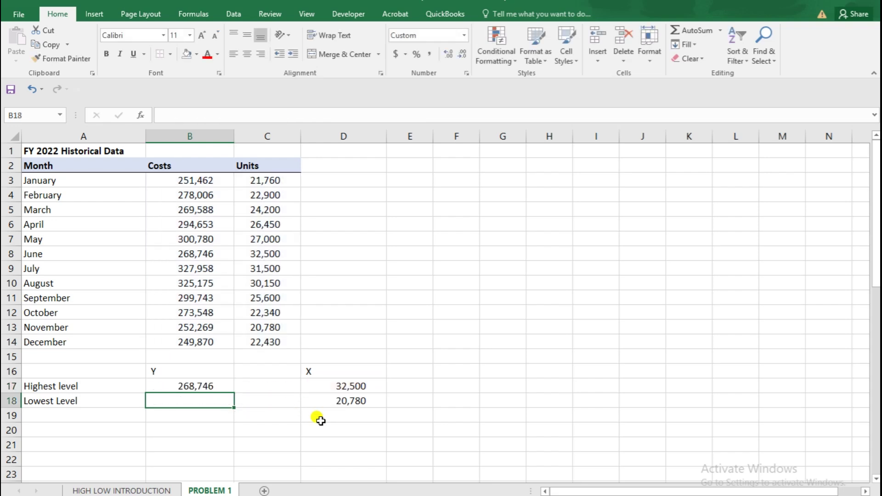
Make the ranges in B17's formula absolute, giving =INDEX($B$3:$C$14,MATCH(D17,$C$3:$C$14,0),1)
click(193, 382)
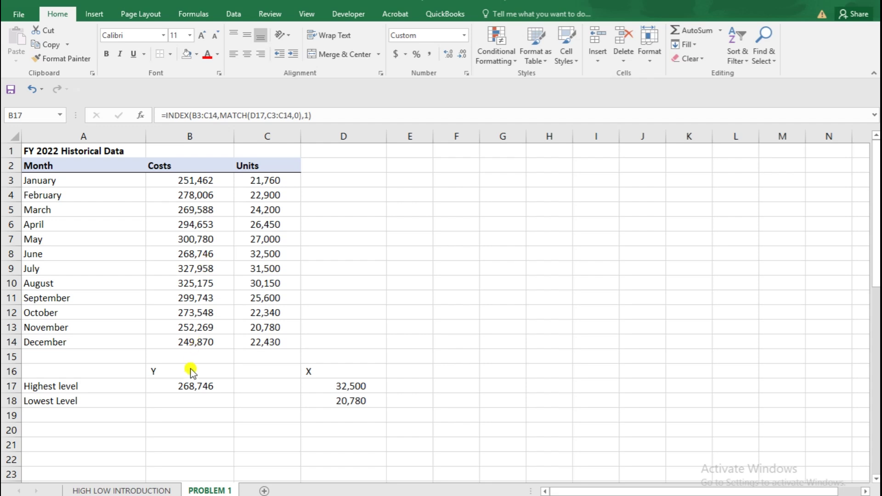
click(191, 388)
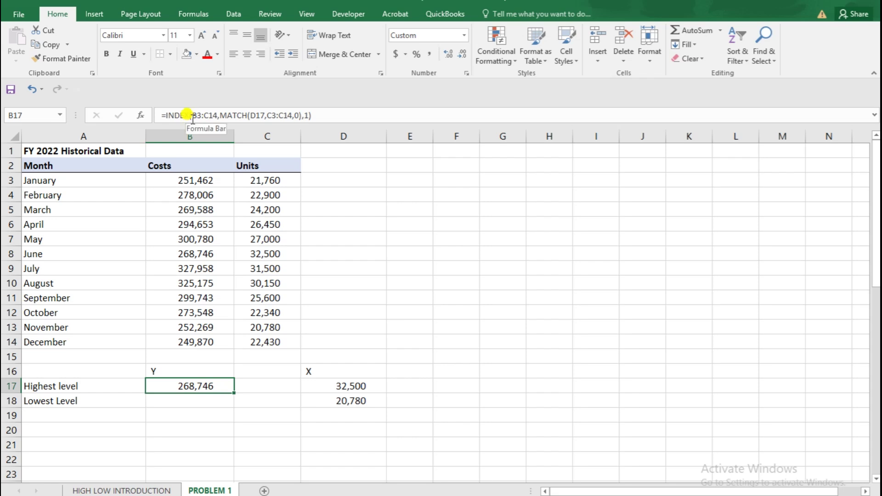
drag(192, 115, 210, 115)
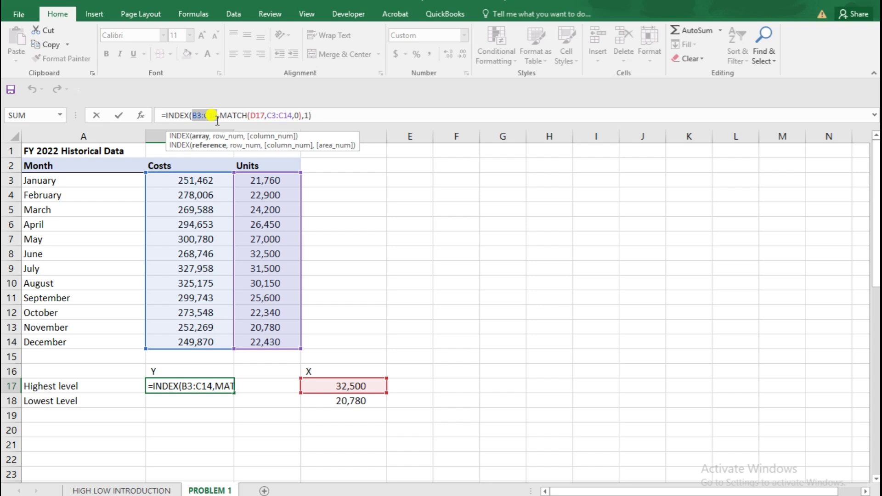
key(F4)
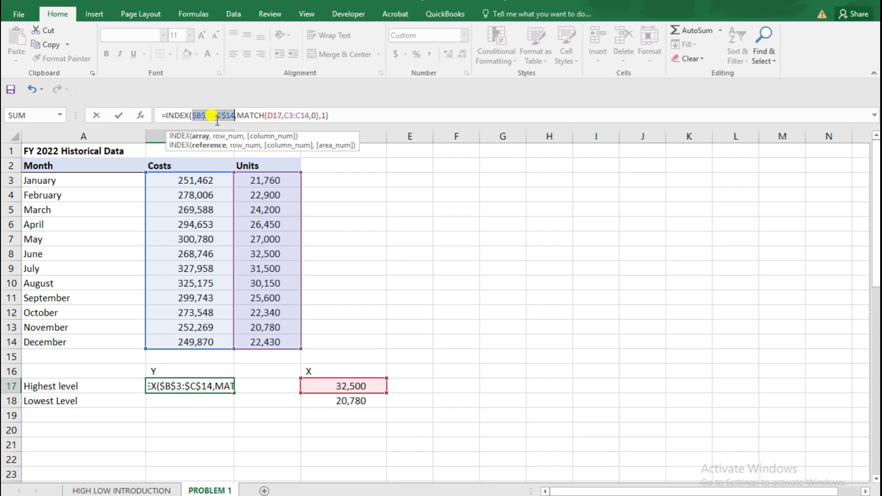
click(270, 116)
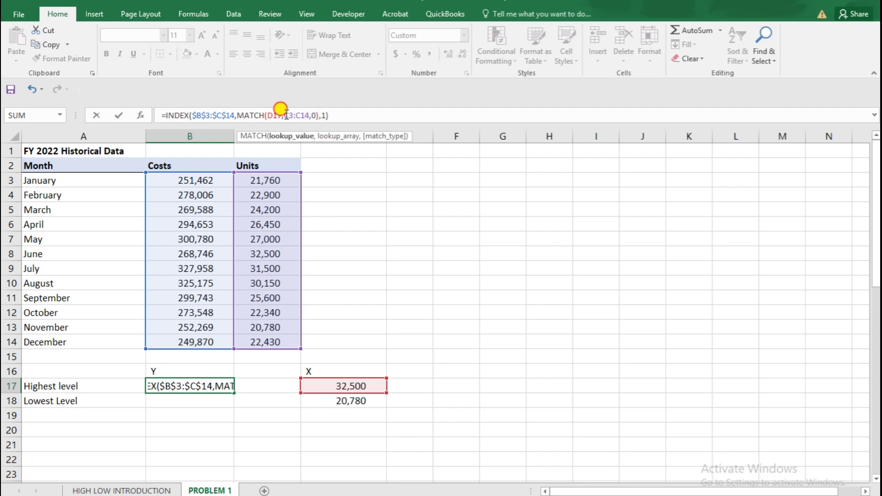
drag(282, 115, 308, 118)
key(F4)
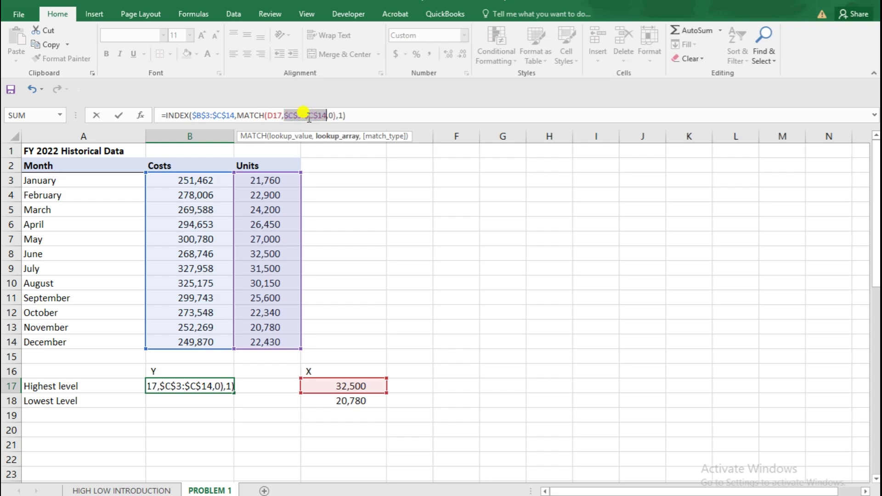
key(Return)
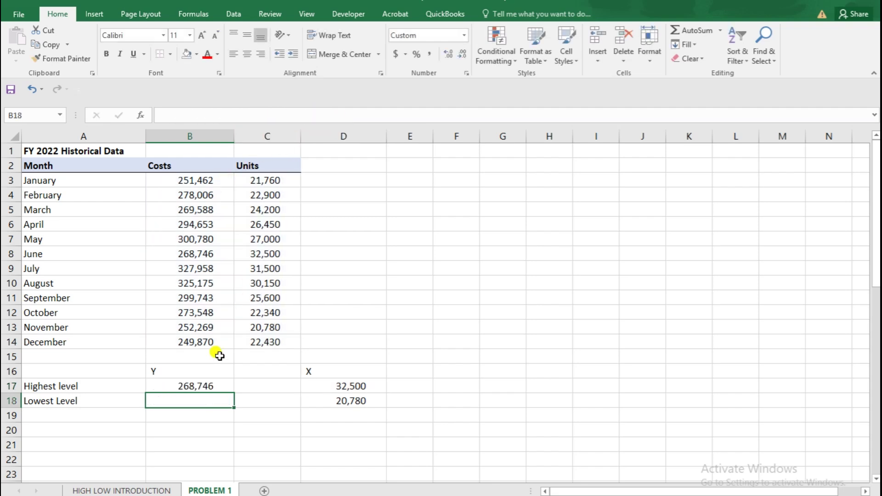
Copy the lookup formula from B17 down to B18 and check it against November's units and cost
click(228, 388)
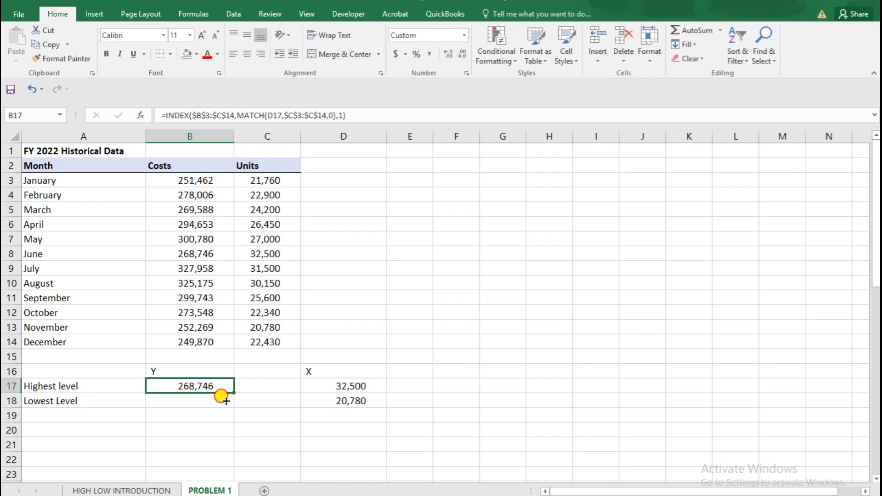
drag(226, 399, 224, 403)
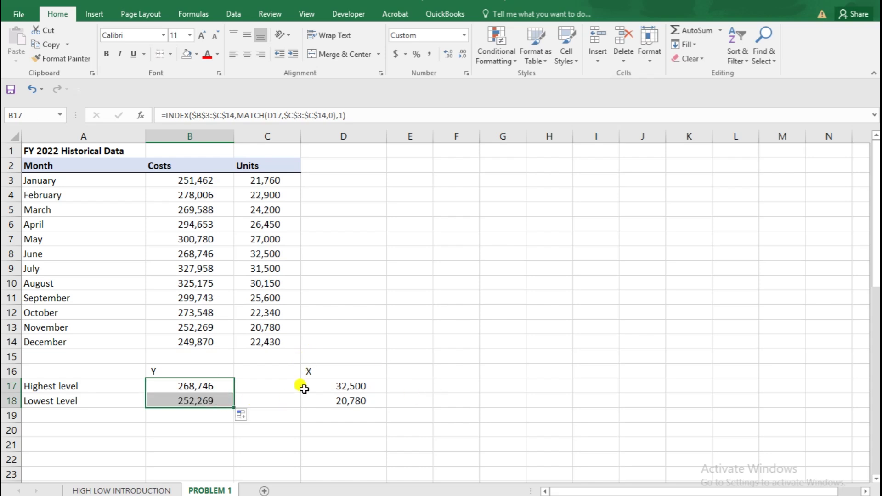
click(217, 399)
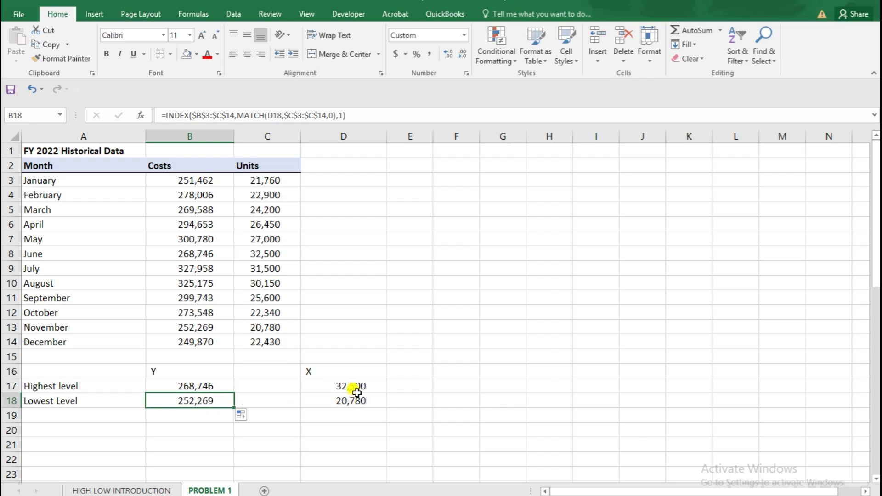
click(269, 328)
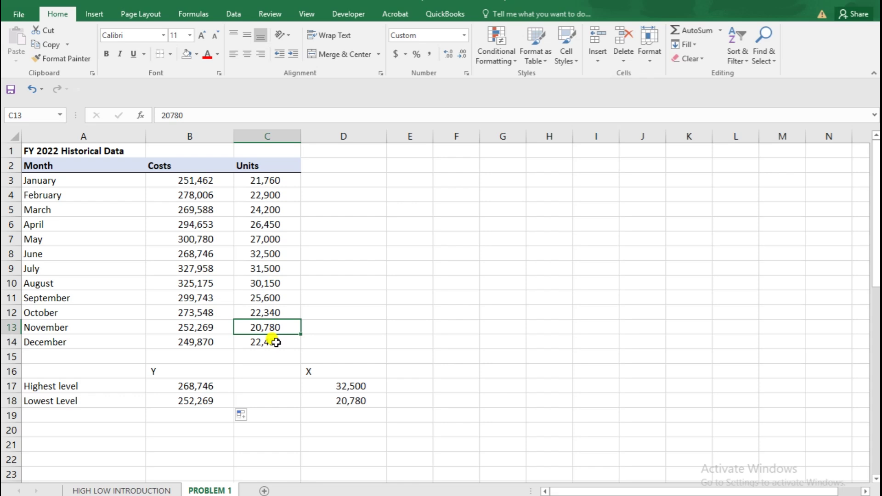
click(199, 325)
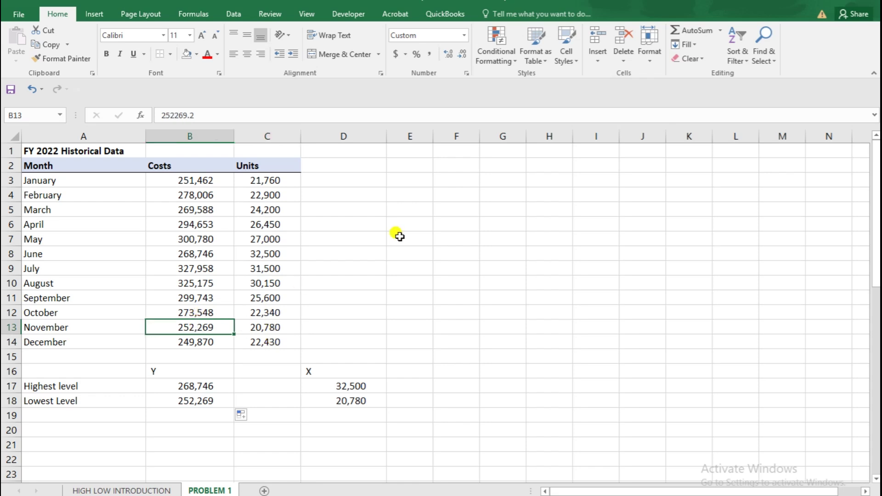
Consult the variable cost formula on the HIGH LOW INTRODUCTION sheet and label PROBLEM 1 cells A20 "Highest AC" and A21 "Lowest AC"
click(120, 427)
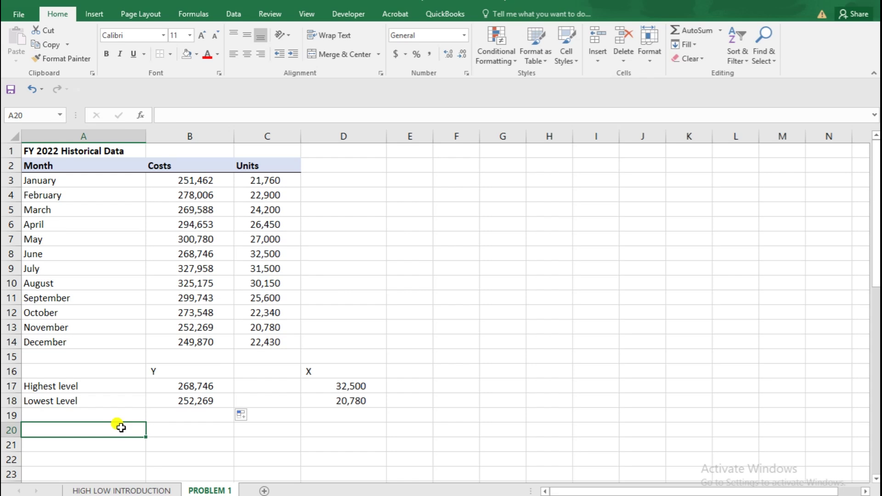
click(112, 490)
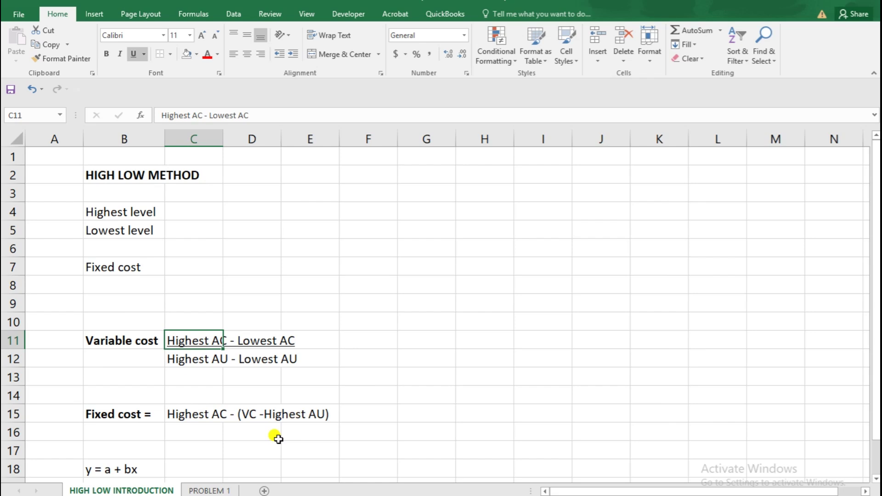
click(230, 489)
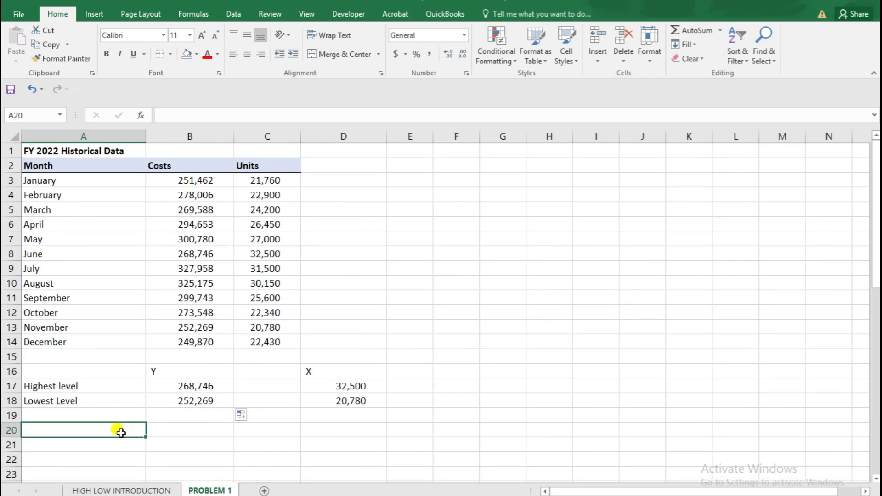
text(H)
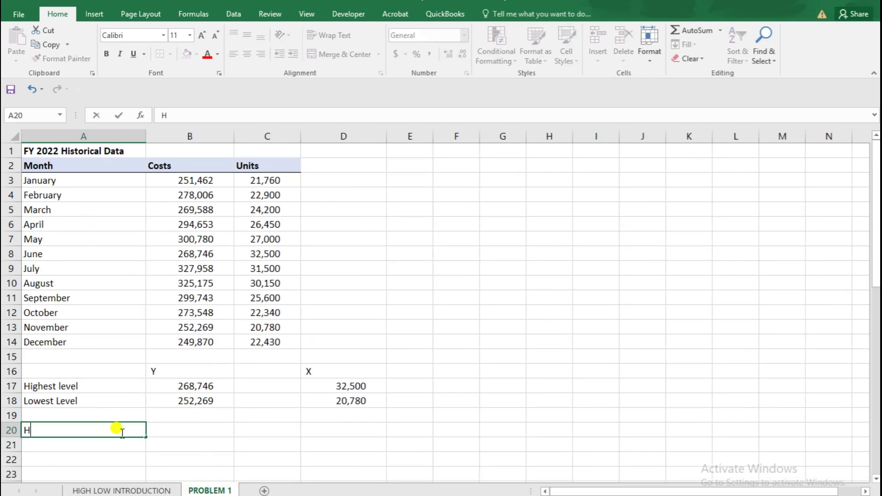
text(ighest A)
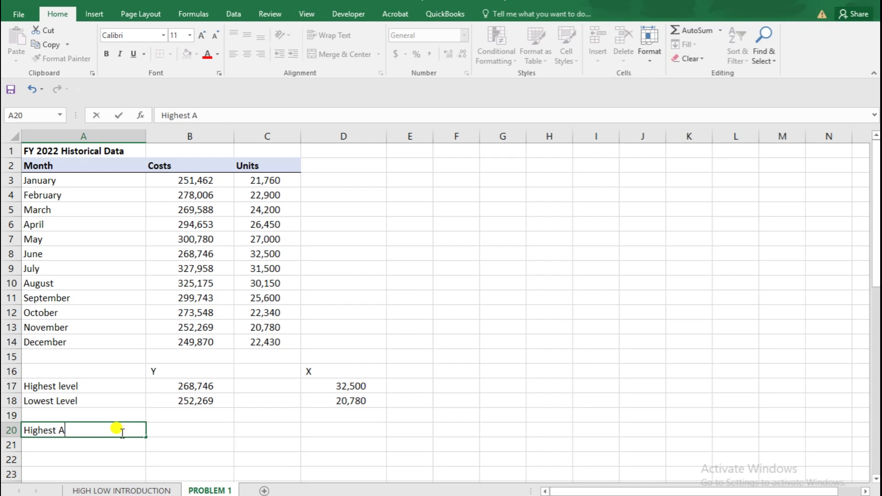
text(C)
key(Return)
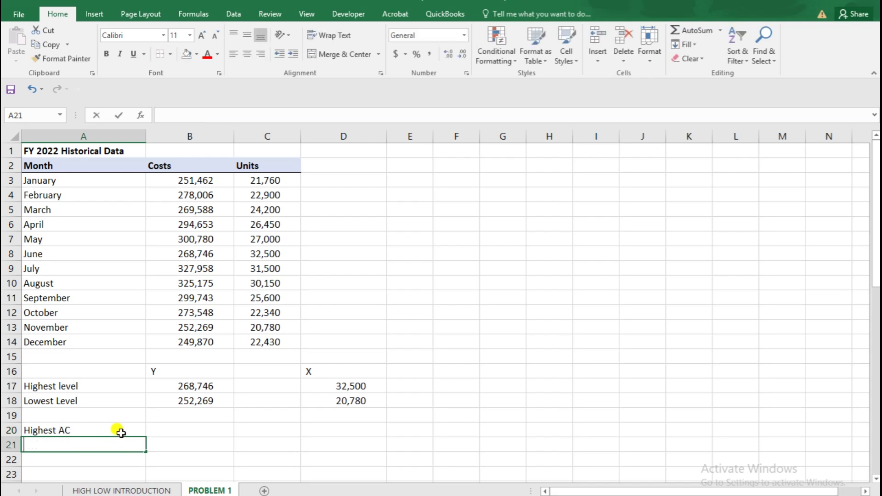
text(lOWEST )
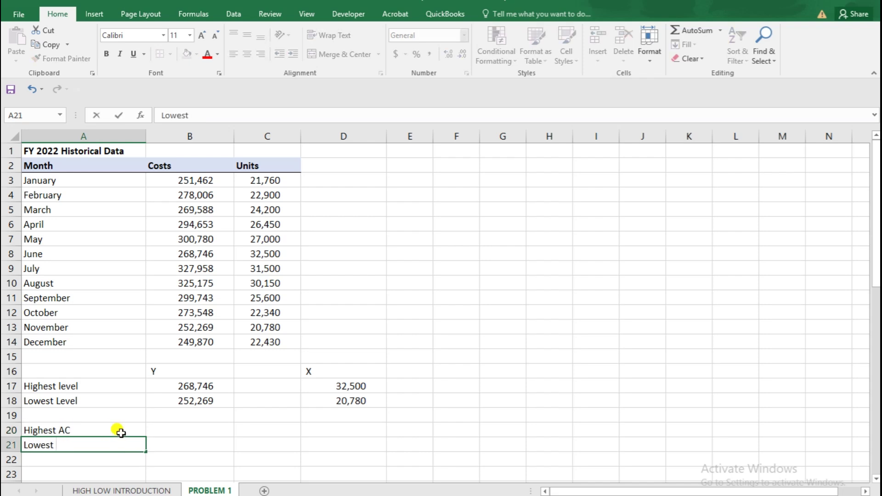
text(AC)
key(Return)
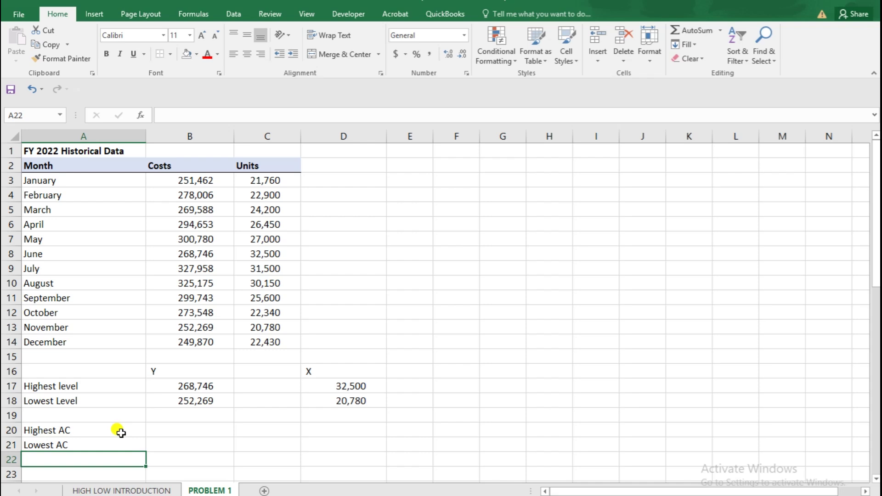
Label cell A22 "Highest AU" and cell A23 "Lowest AU"
text(H)
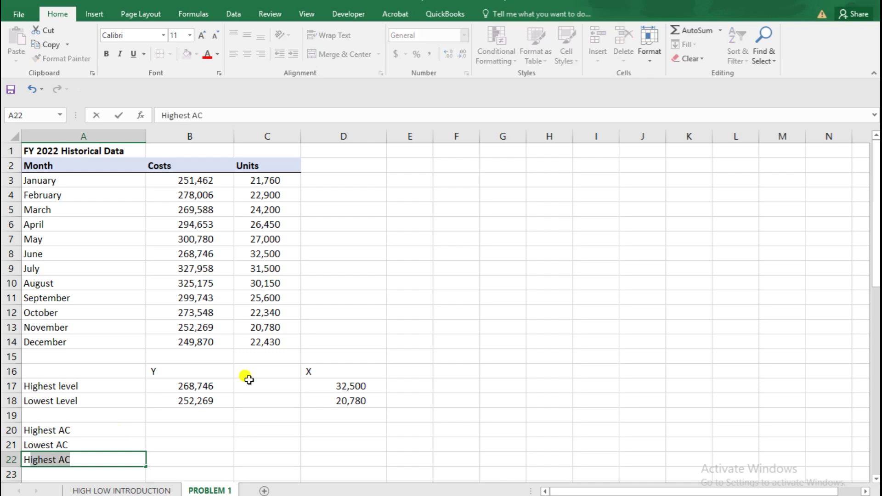
click(217, 115)
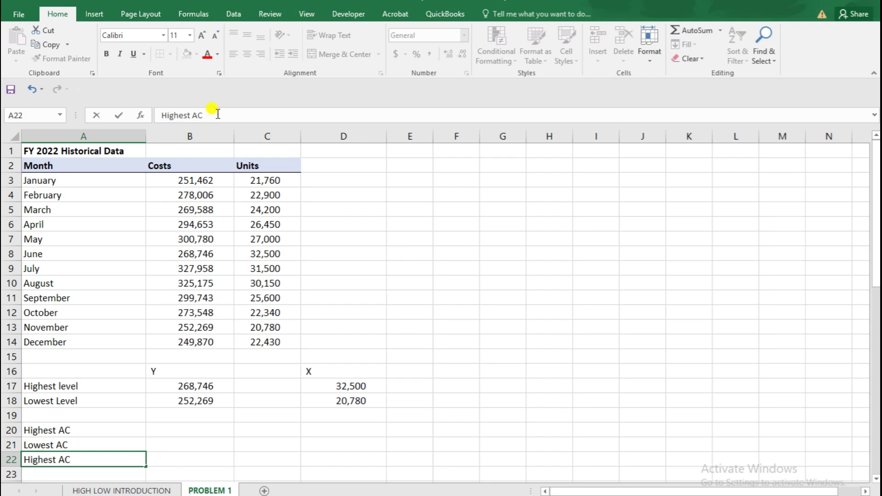
key(BackSpace)
text(U)
key(Return)
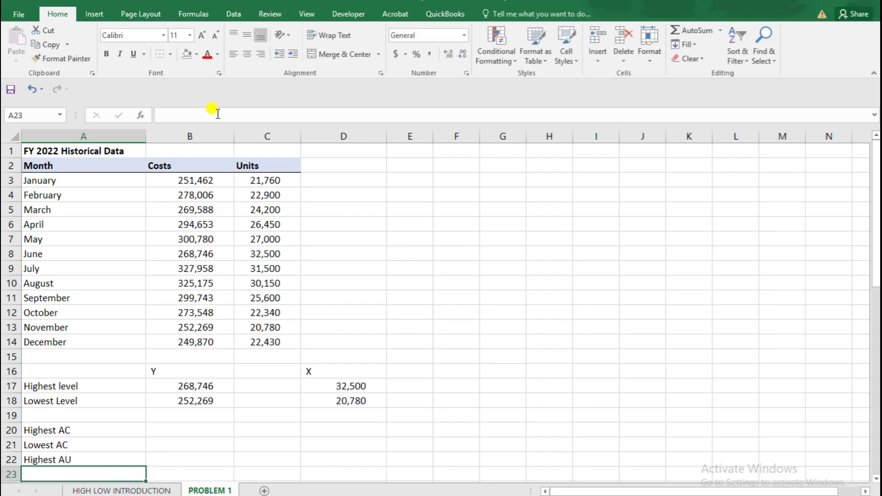
text(Lowe)
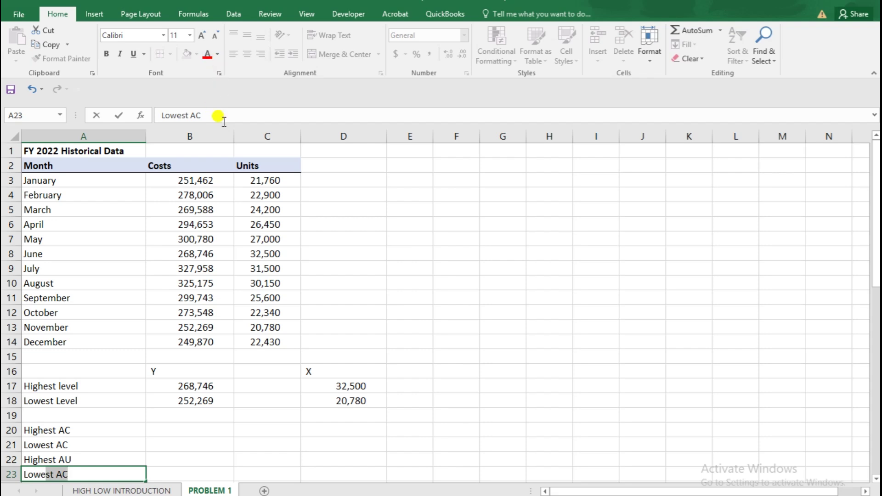
click(220, 113)
key(BackSpace)
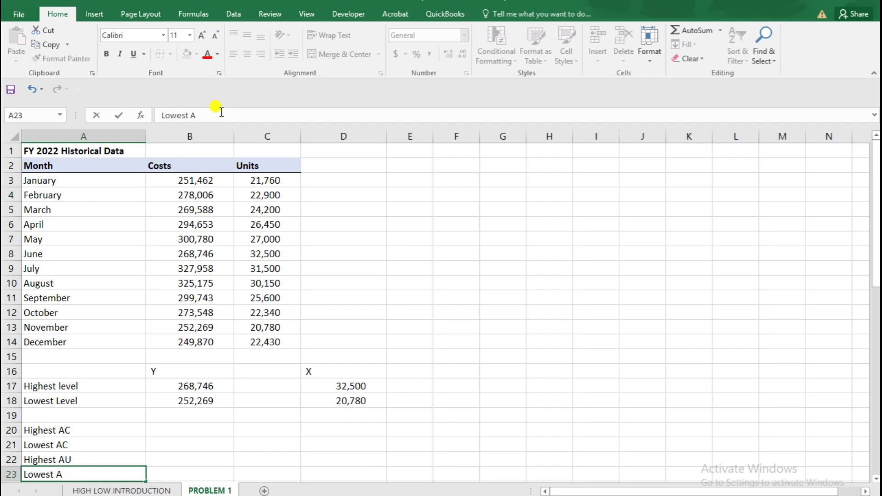
text(U)
click(183, 385)
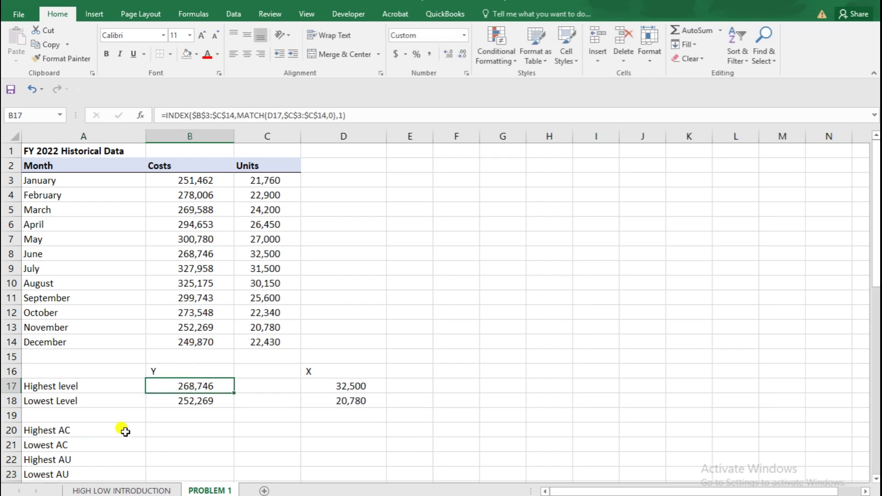
Link the Highest AC cell B20 to the cost in B17 and the Lowest AC cell B21 to the cost in B18
click(169, 425)
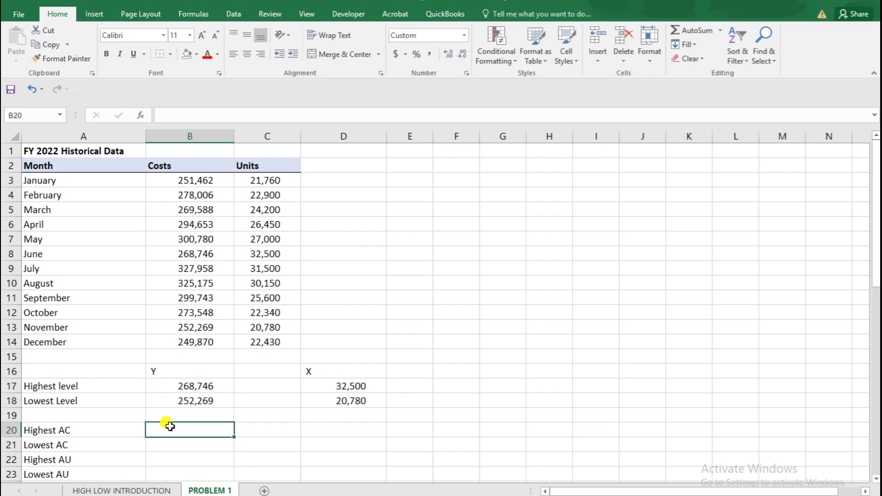
text(=)
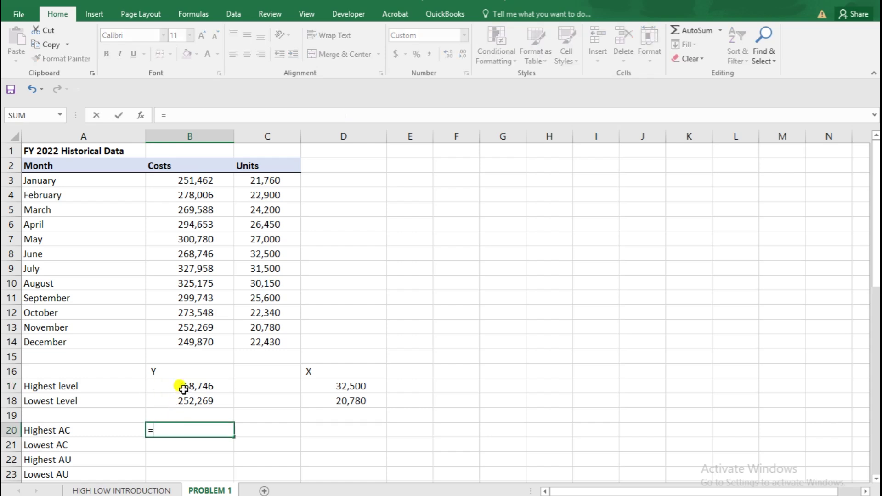
click(183, 388)
key(Return)
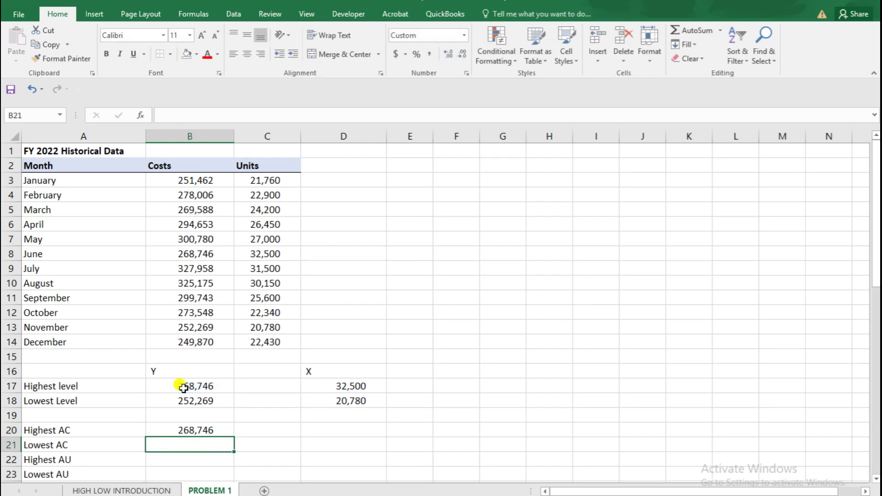
text(=)
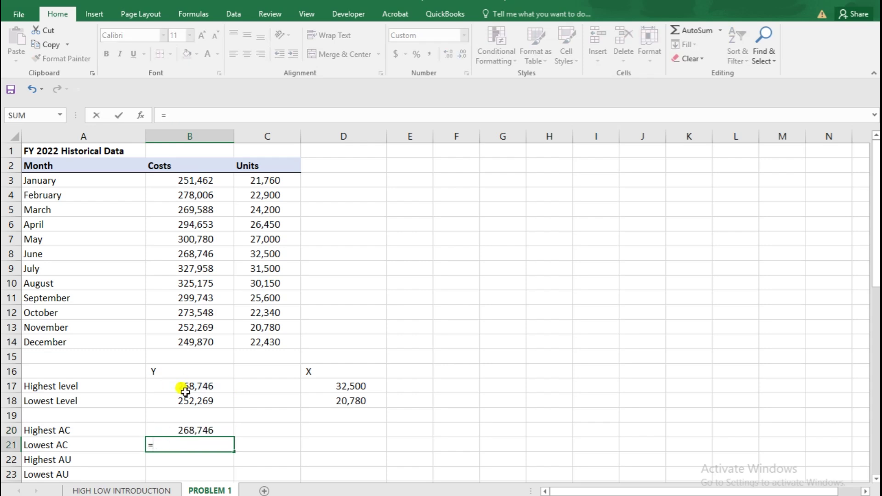
click(189, 401)
key(Return)
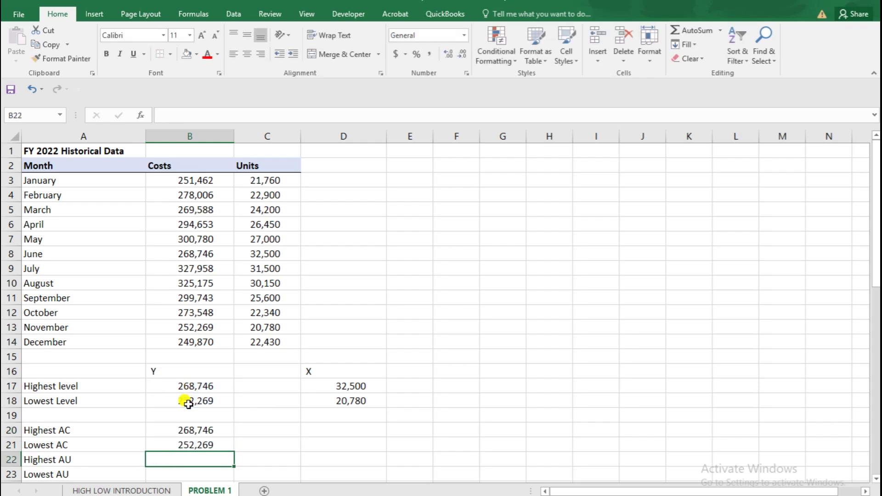
Link the Highest AU cell B22 to the units in D17 and the Lowest AU cell B23 to the units in D18
text(=)
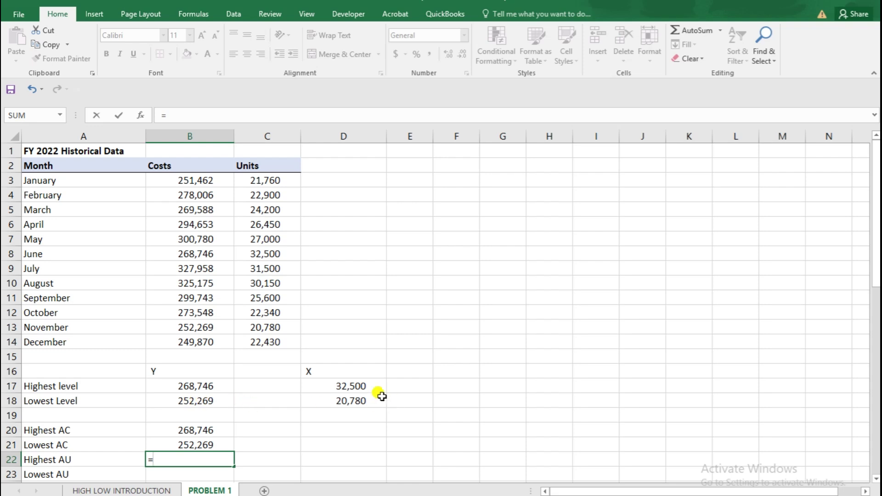
click(351, 384)
key(Return)
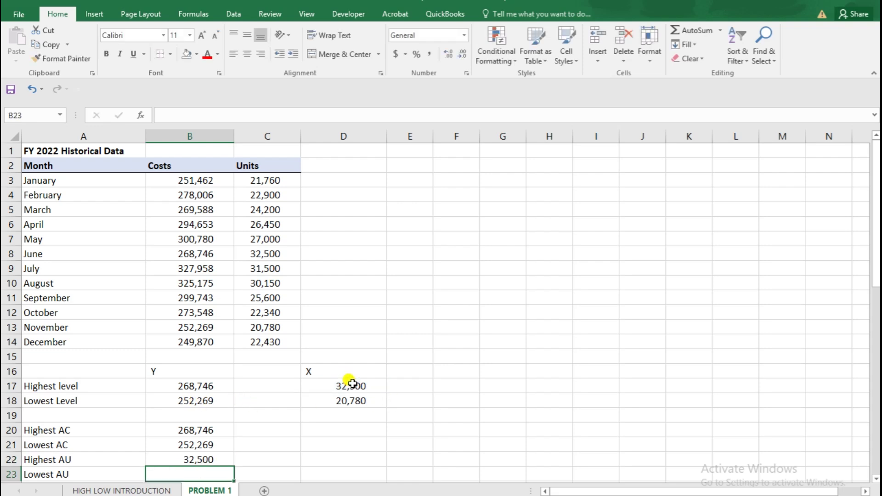
text(=)
click(353, 401)
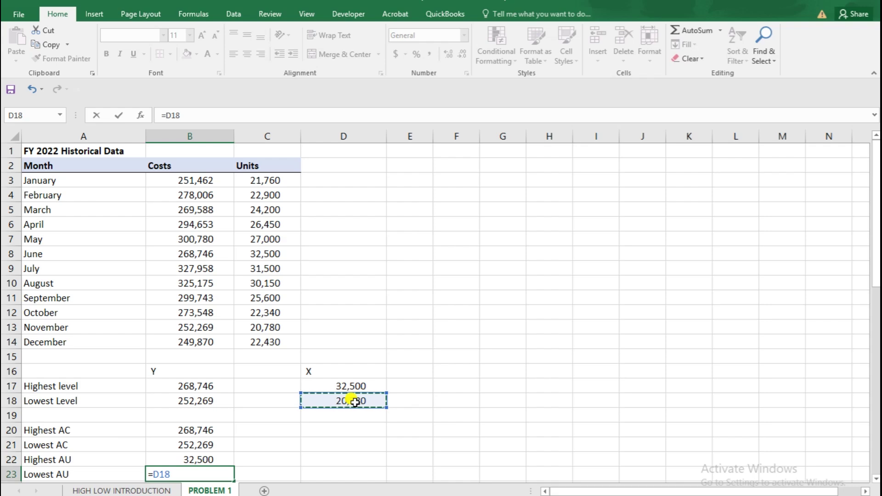
key(Return)
Enter the label "VC =" in cell D20 and right-align it
scroll(236, 368, down, 1)
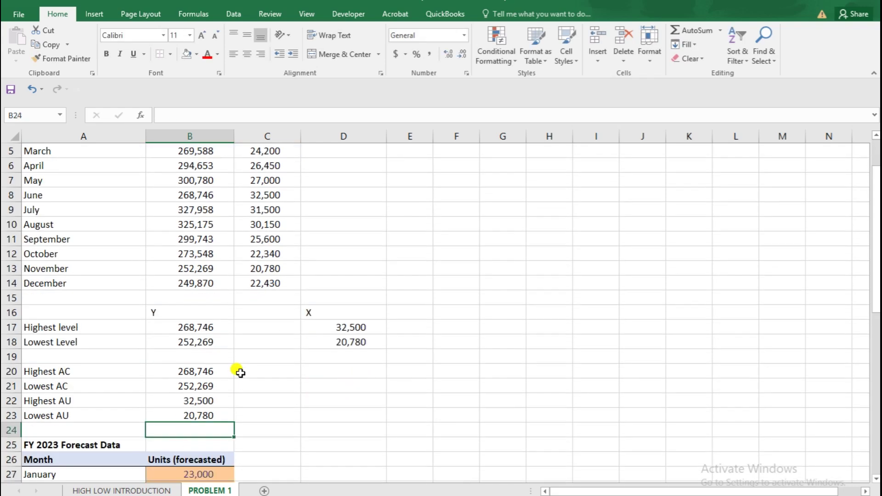
scroll(239, 373, up, 2)
scroll(240, 372, down, 1)
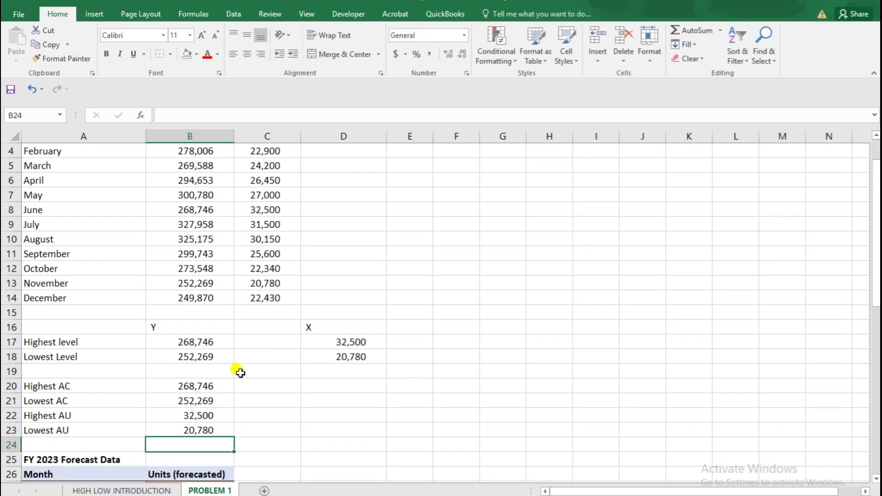
click(279, 384)
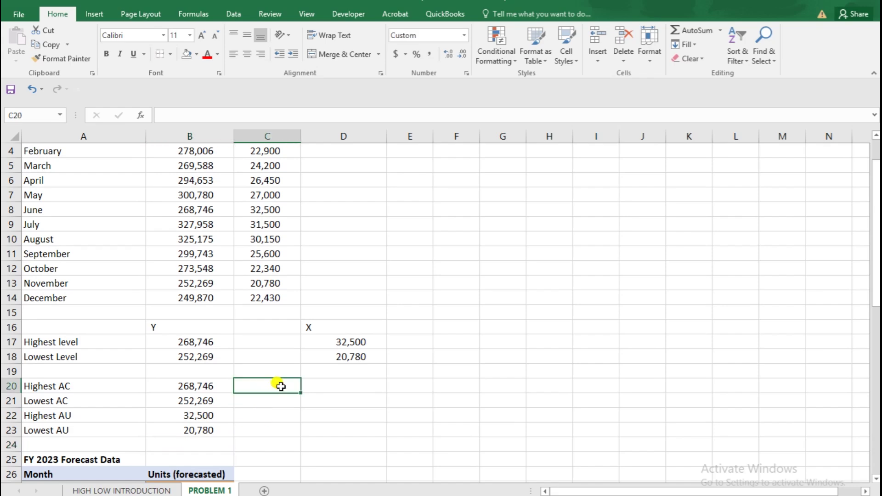
click(316, 386)
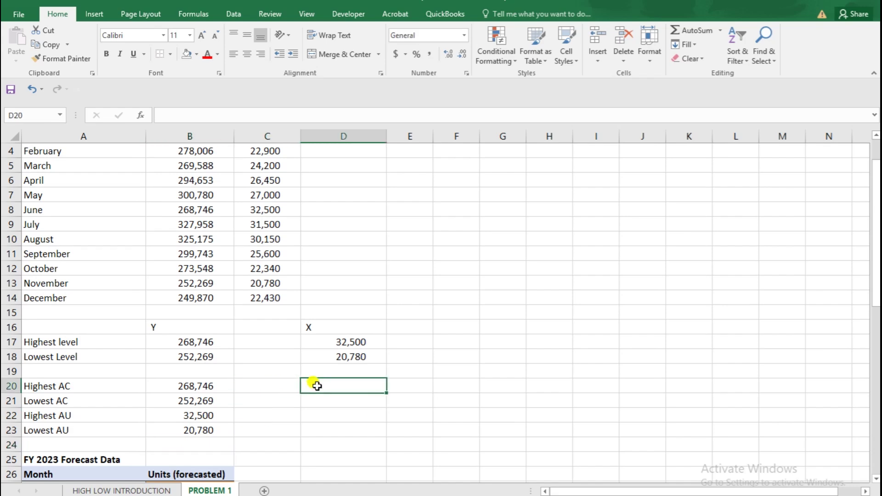
text(V)
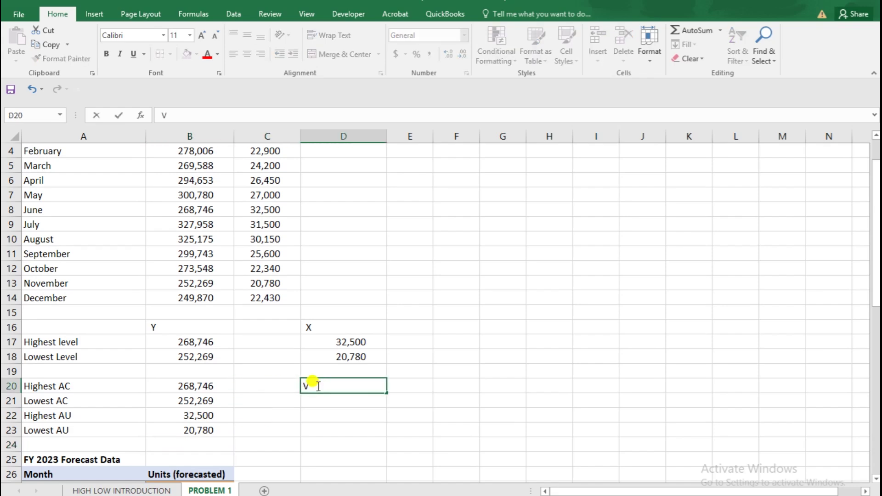
text(C =)
click(325, 427)
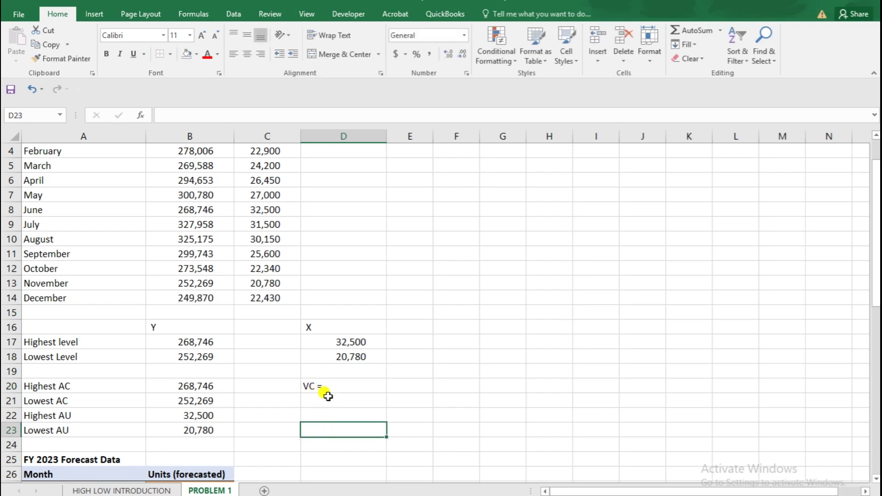
click(325, 387)
click(261, 54)
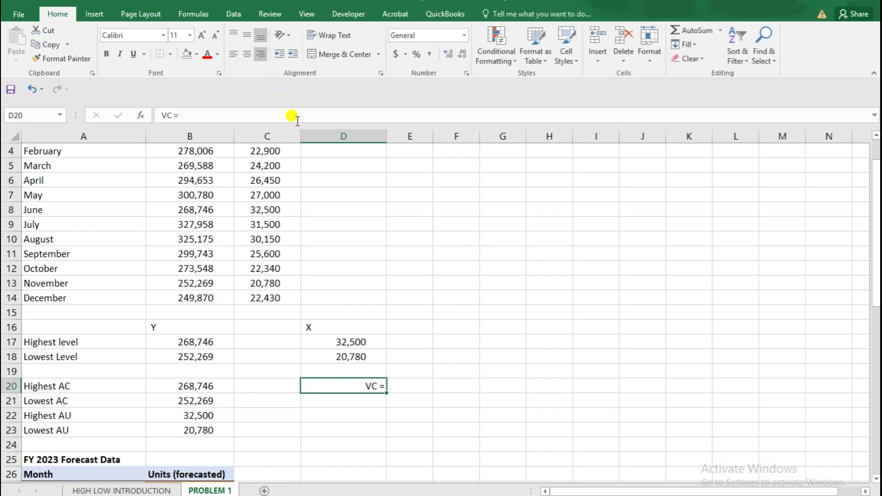
Calculate the variable cost per unit in E20 with the formula =(B20-B21)/(B22-B23)
click(406, 380)
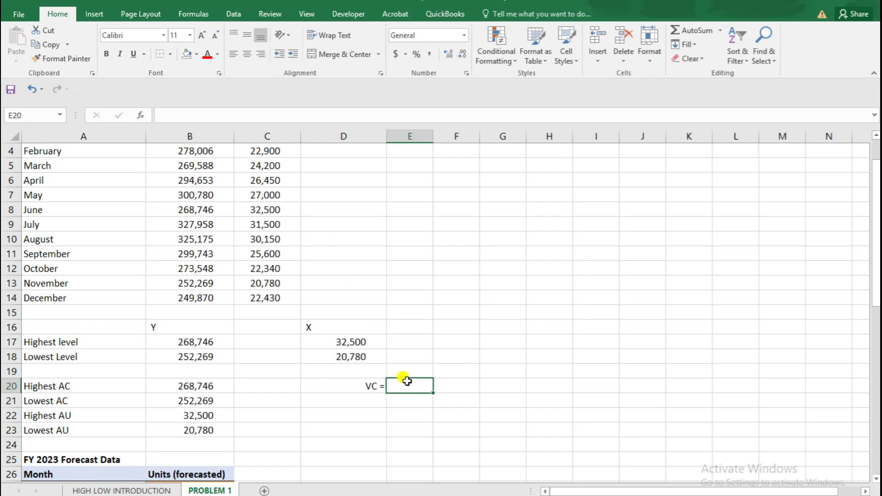
text(=()
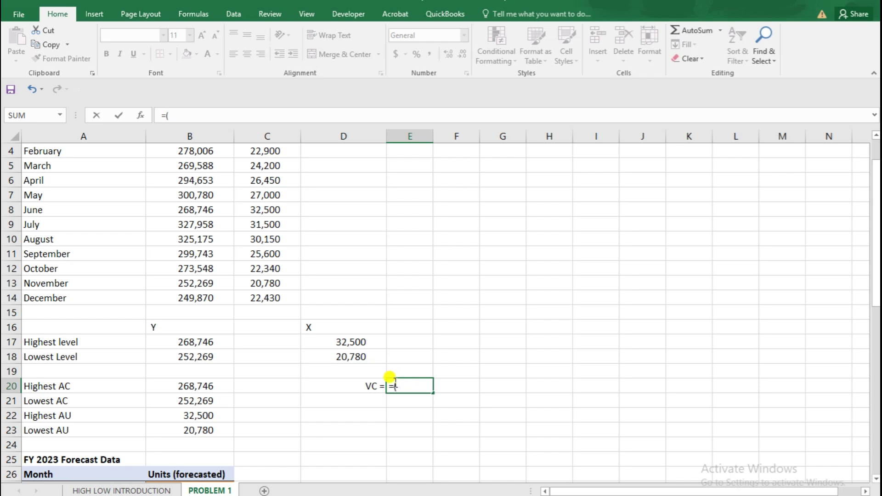
click(205, 385)
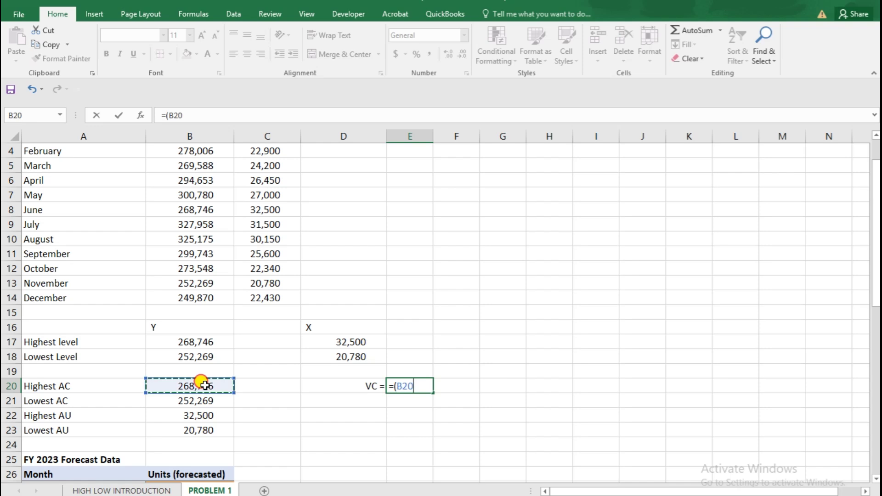
text(-)
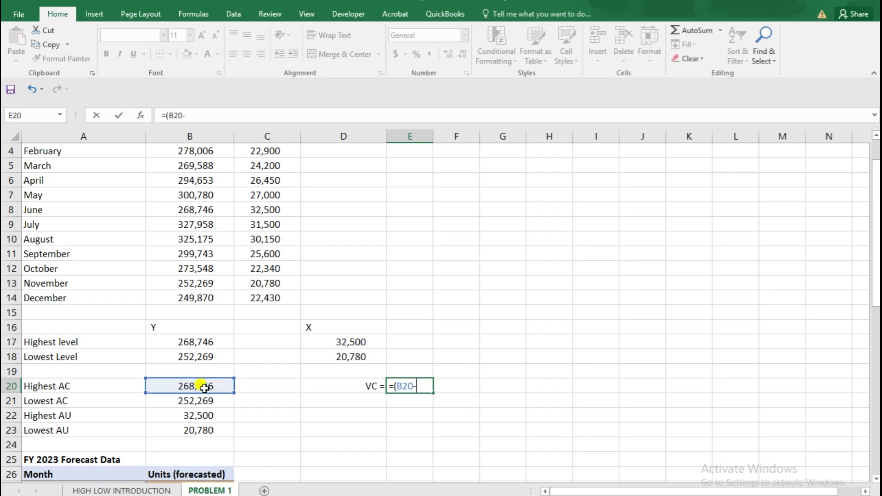
click(204, 398)
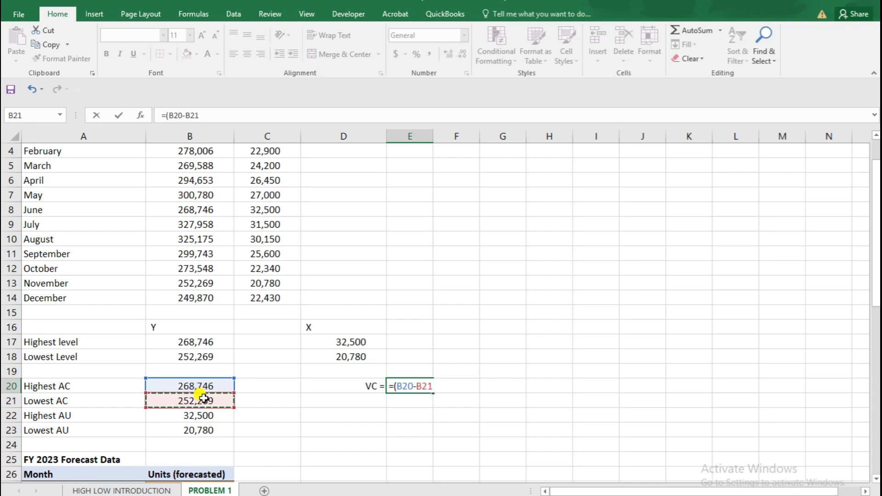
text()/)
click(197, 413)
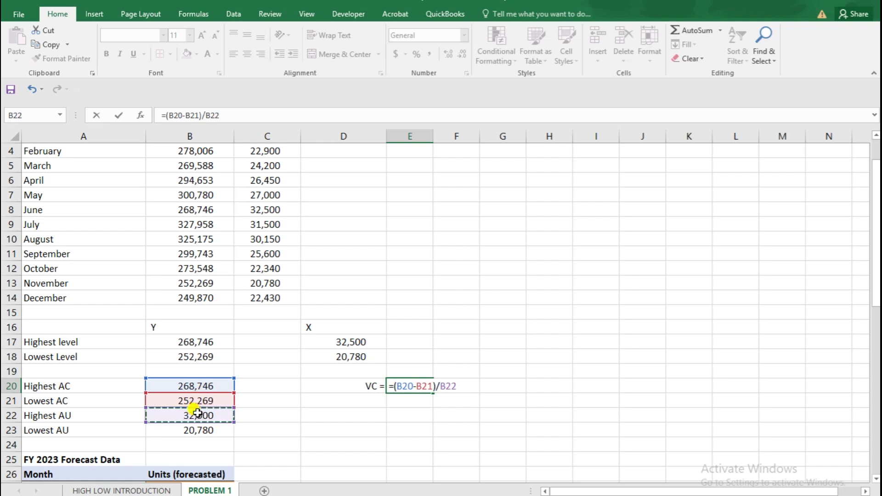
text(-)
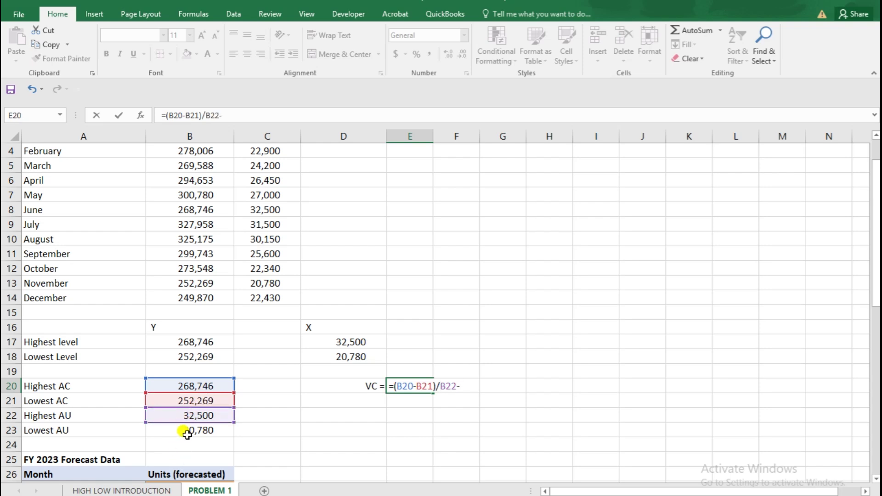
click(187, 431)
text())
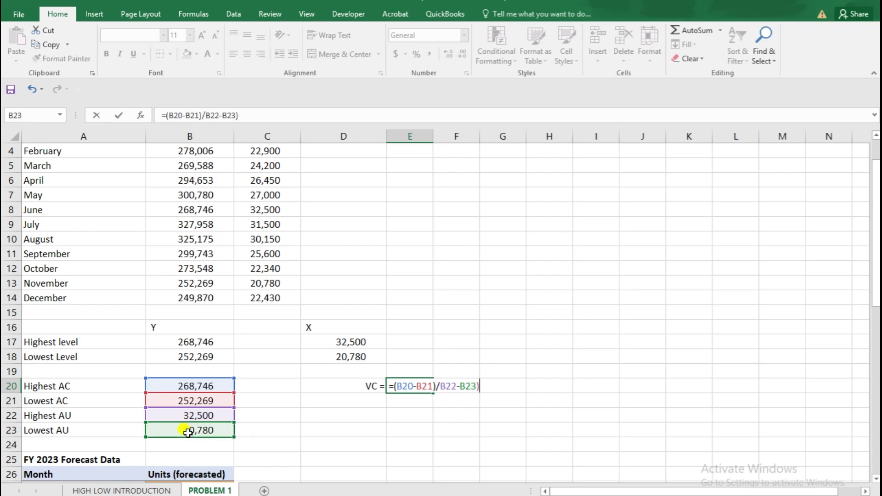
click(205, 116)
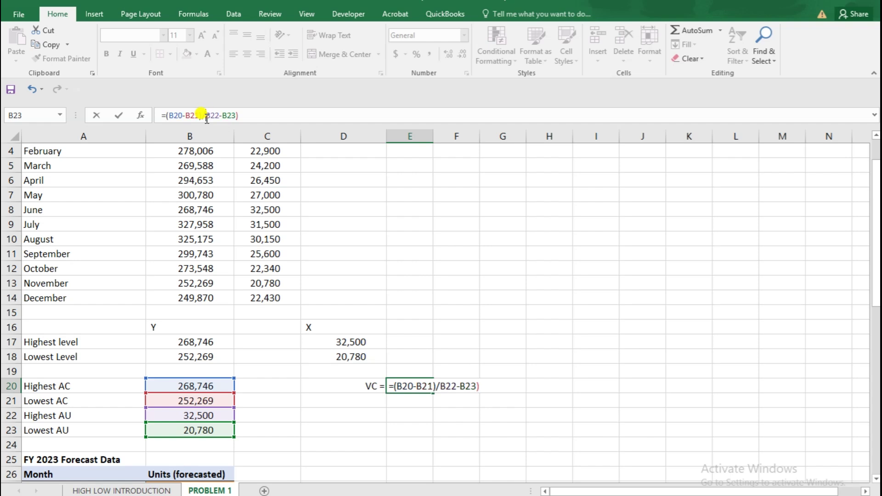
text(()
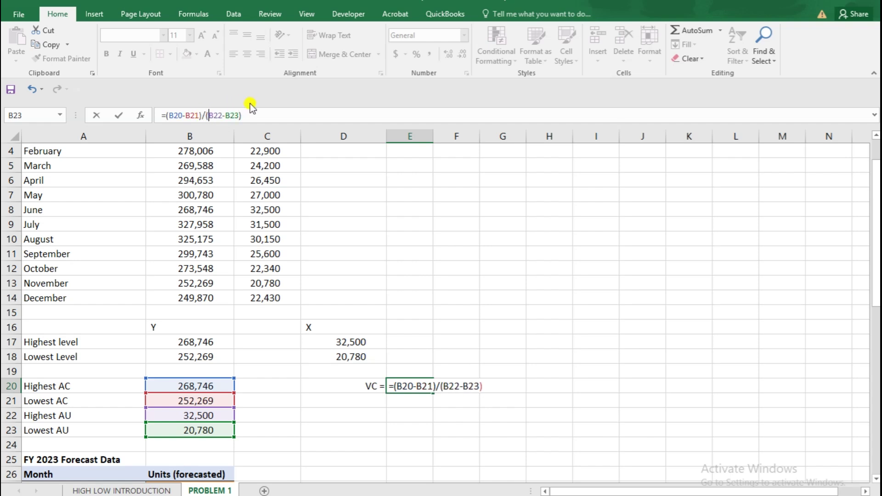
key(Return)
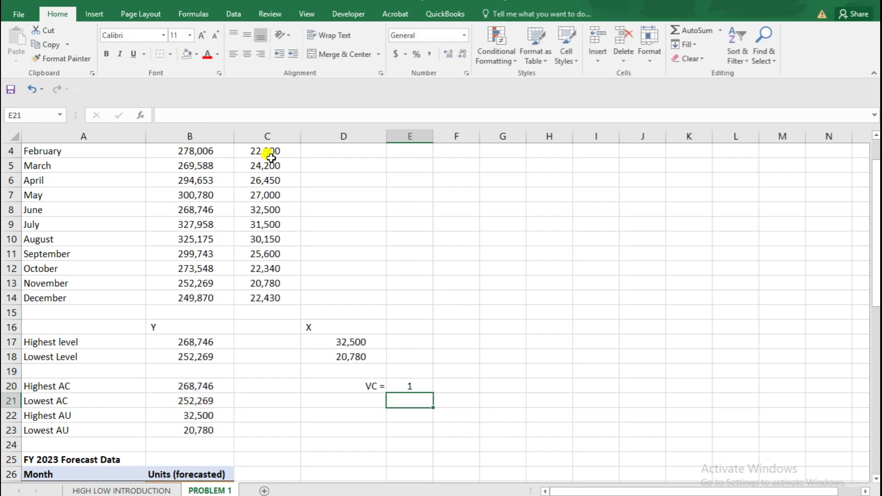
Format the variable cost in E20 to show three decimal places
click(426, 384)
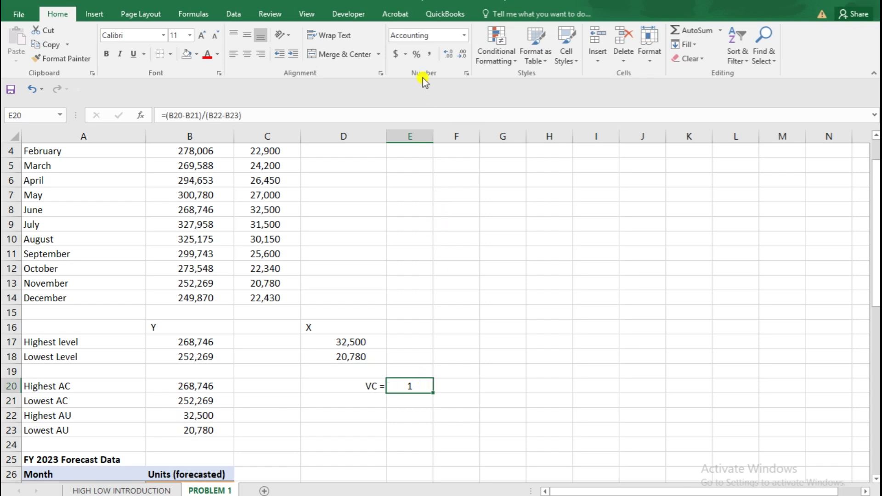
click(449, 54)
click(449, 55)
click(449, 54)
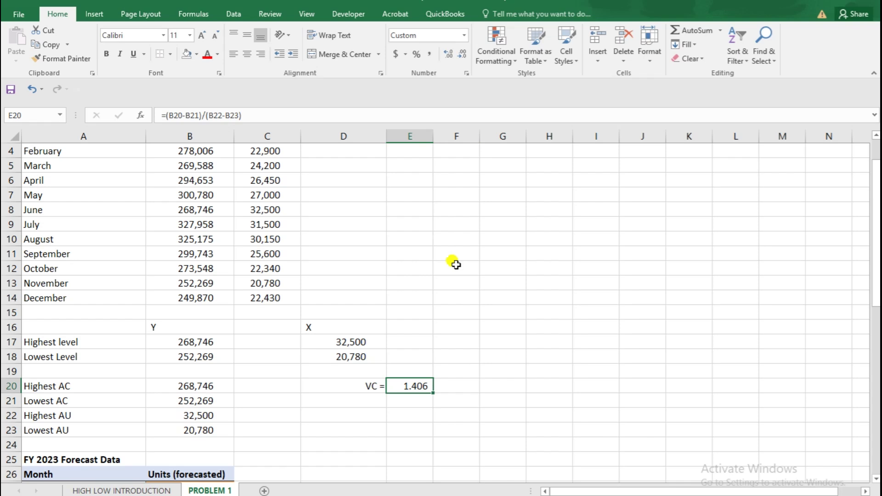
click(370, 413)
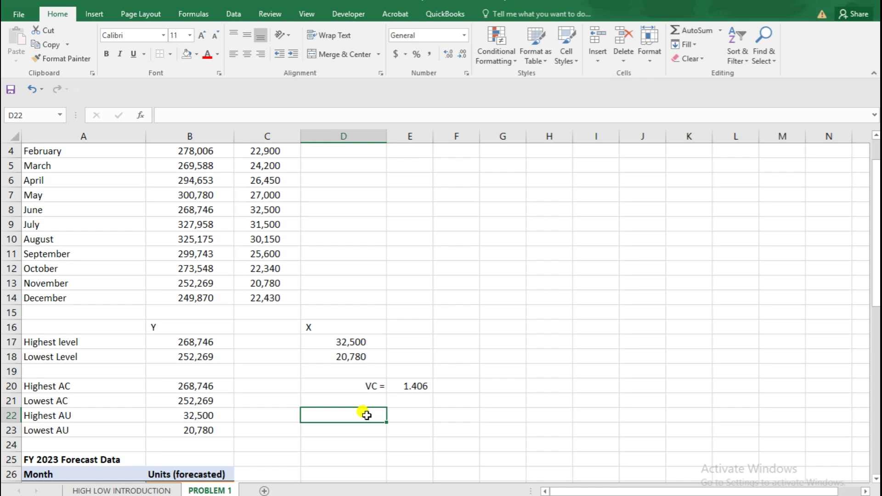
Enter the label "FC=" in cell D22 and right-align it
text(CC)
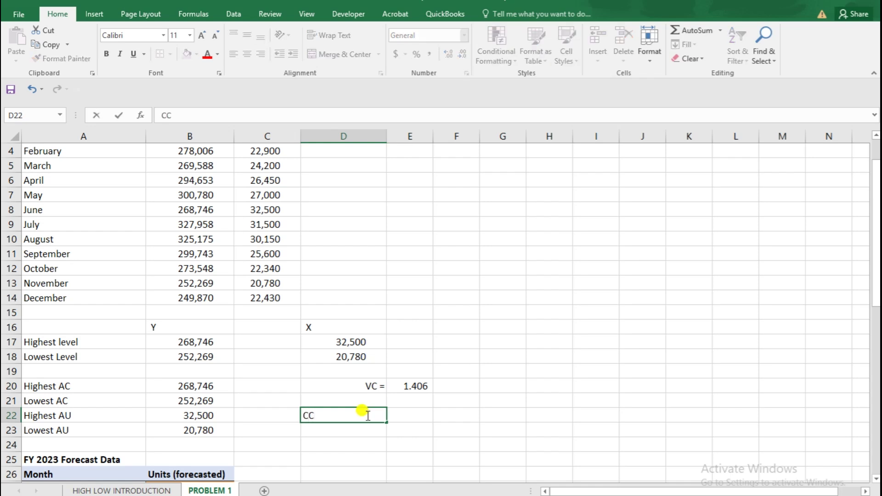
key(BackSpace)
key(BackSpace)
text(FC=)
key(Return)
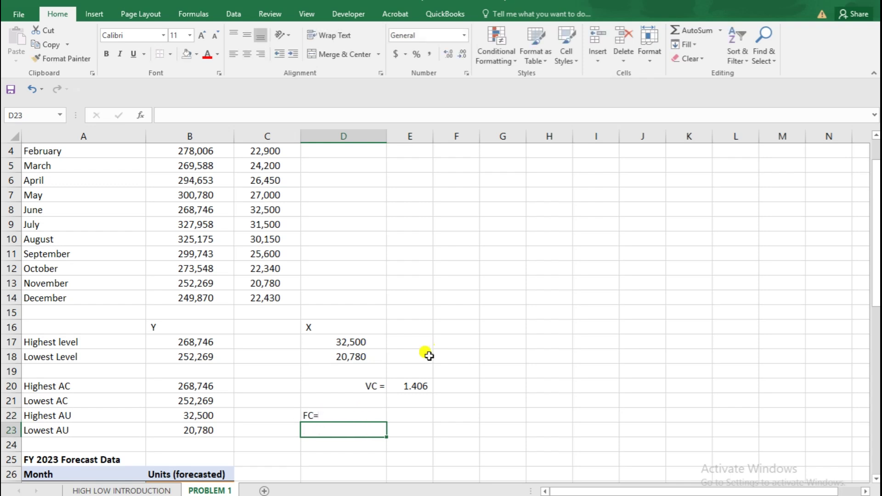
click(360, 412)
click(261, 54)
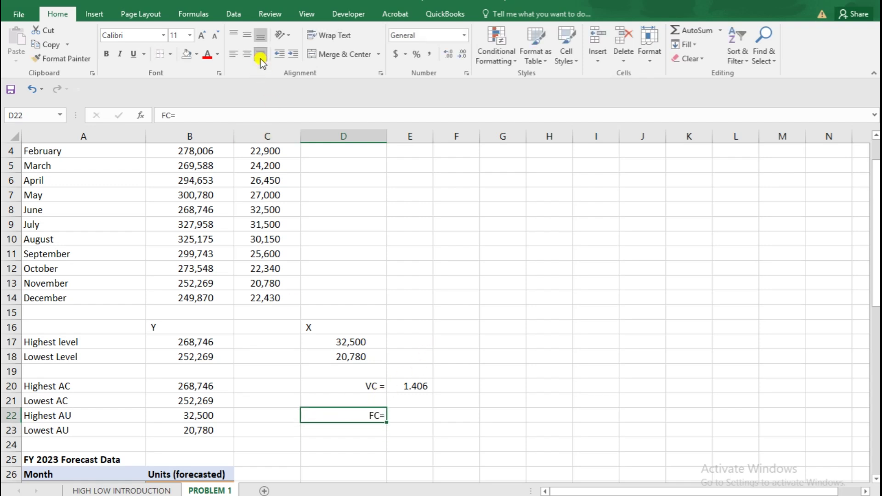
Check the fixed cost formula on the HIGH LOW INTRODUCTION sheet and calculate the fixed cost in PROBLEM 1 cell E22 with =B20-(E20*B22)
click(142, 489)
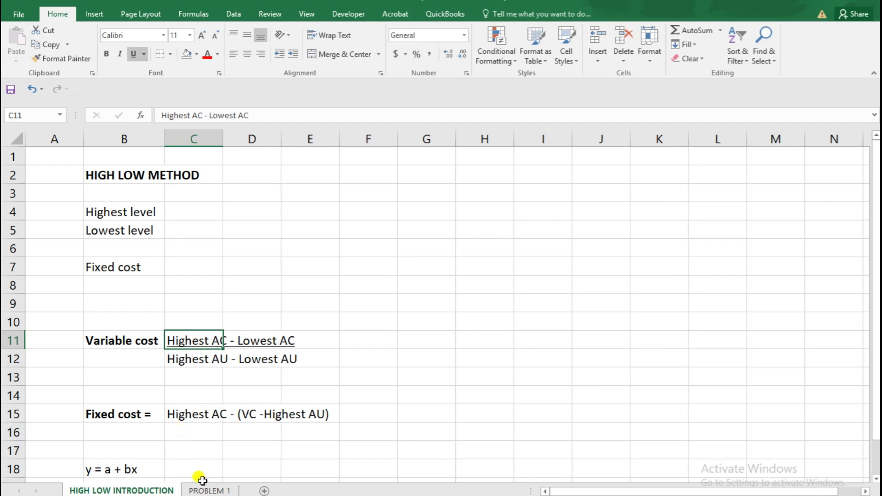
click(212, 490)
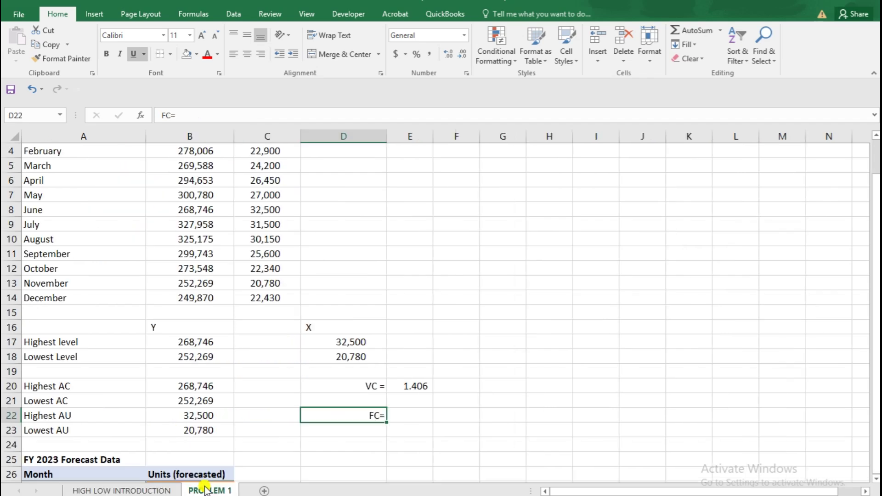
click(404, 418)
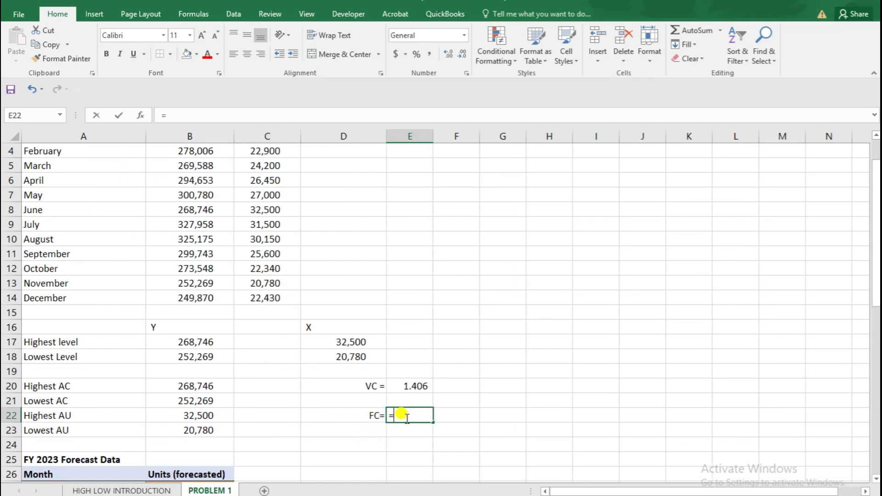
text(=()
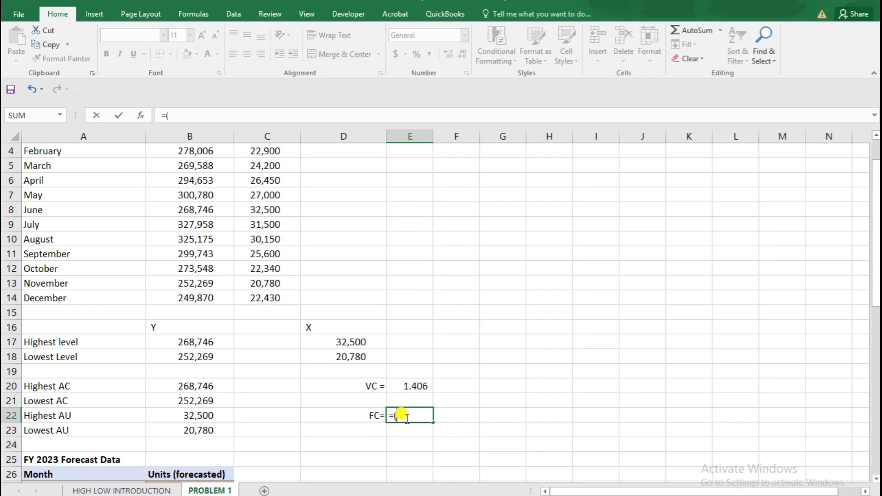
key(BackSpace)
click(208, 387)
text(-)
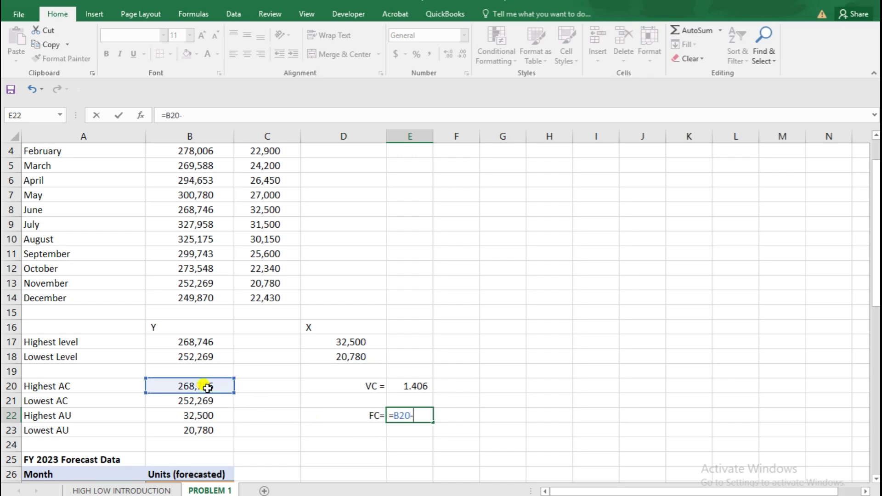
text(()
click(397, 385)
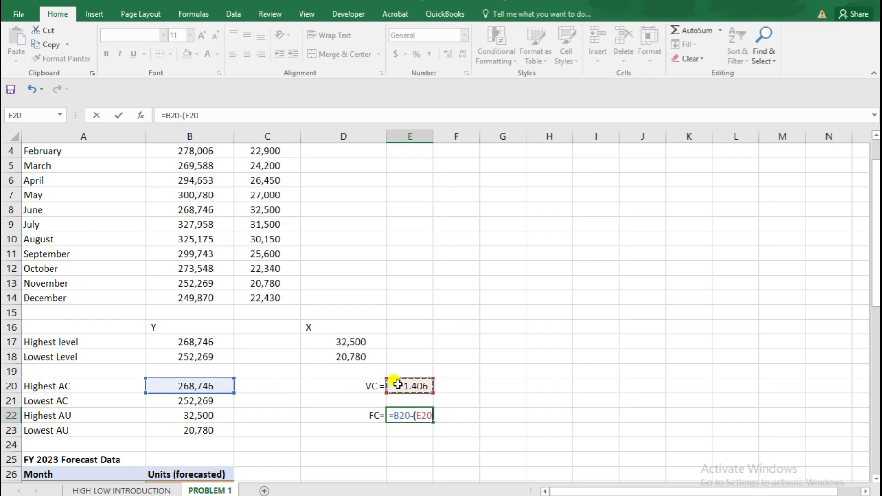
text(*)
click(191, 413)
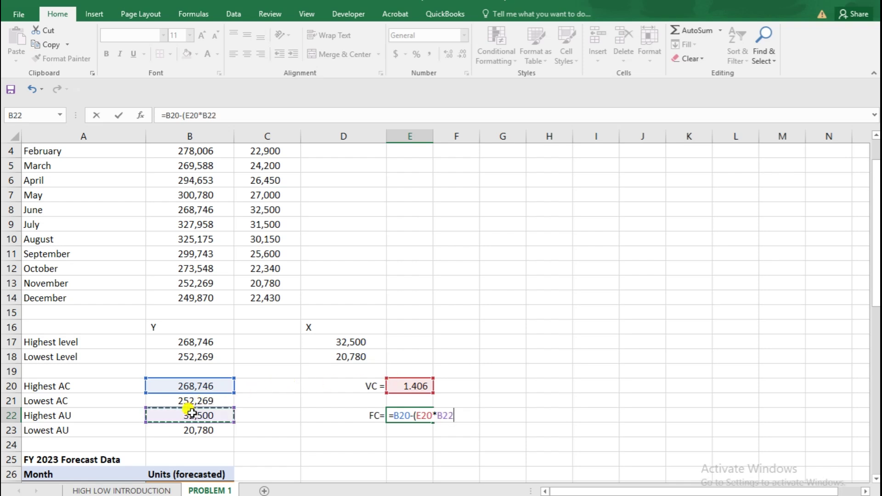
text())
key(Return)
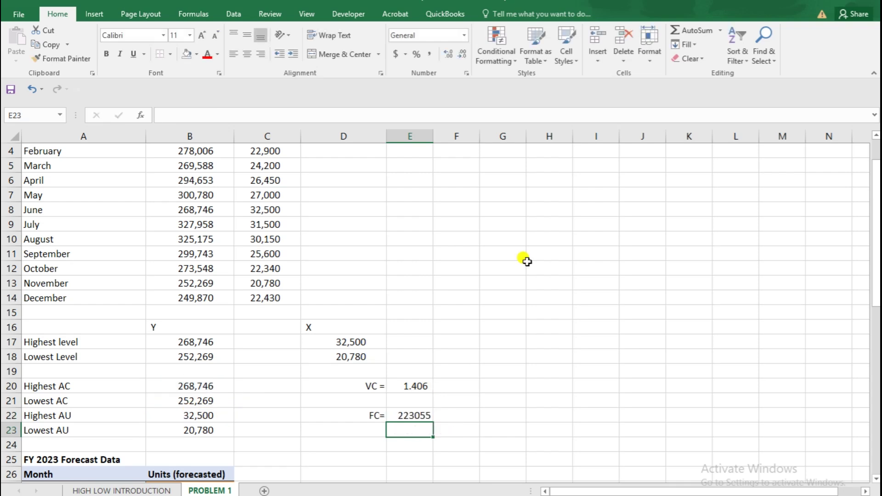
Apply comma style to the fixed cost in E22 and label it "Highest level" in F22
click(421, 410)
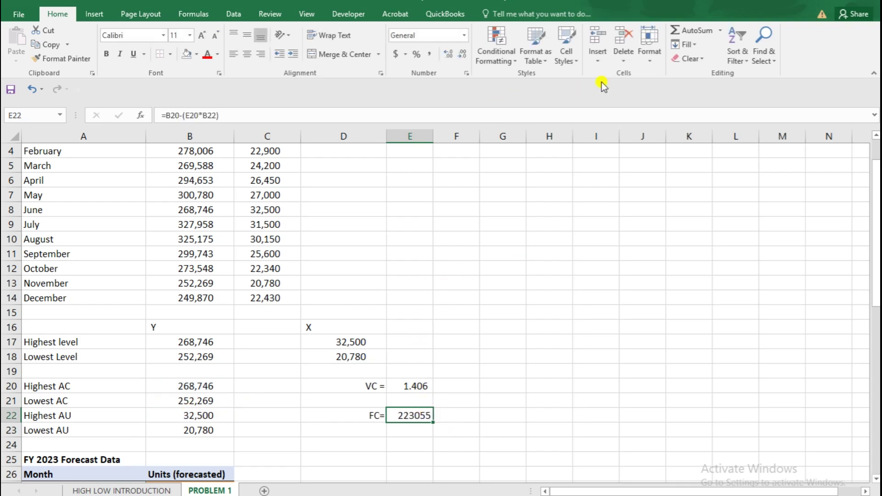
click(429, 54)
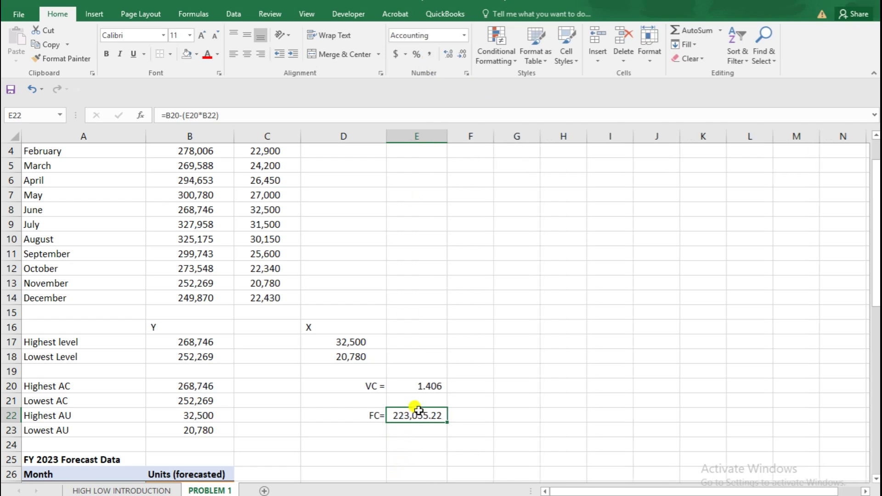
click(374, 426)
click(467, 415)
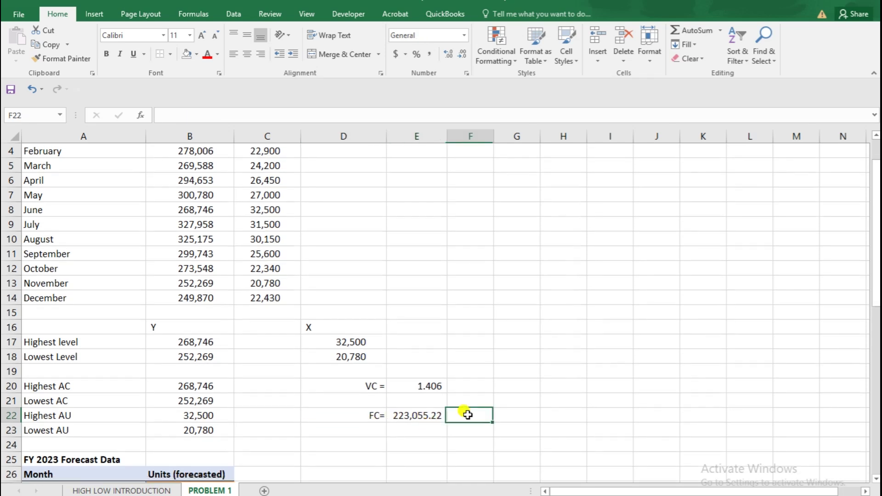
text(Highest)
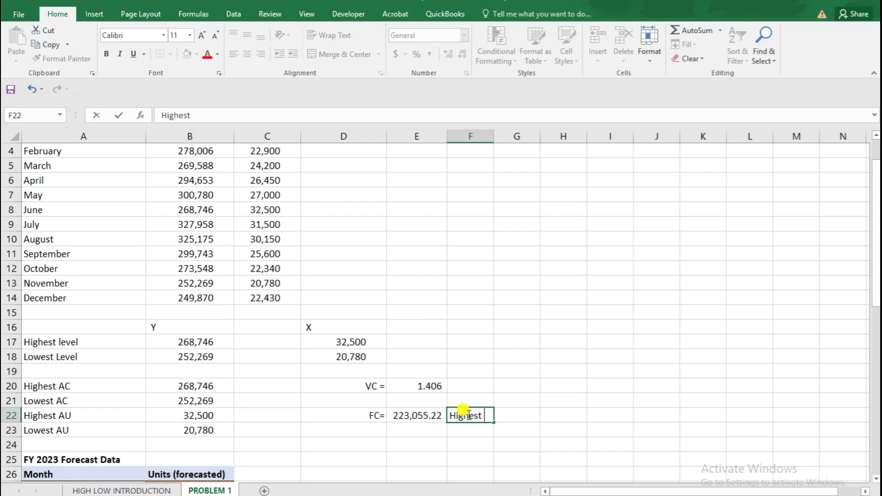
text( c)
text(level)
key(ctrl+Return)
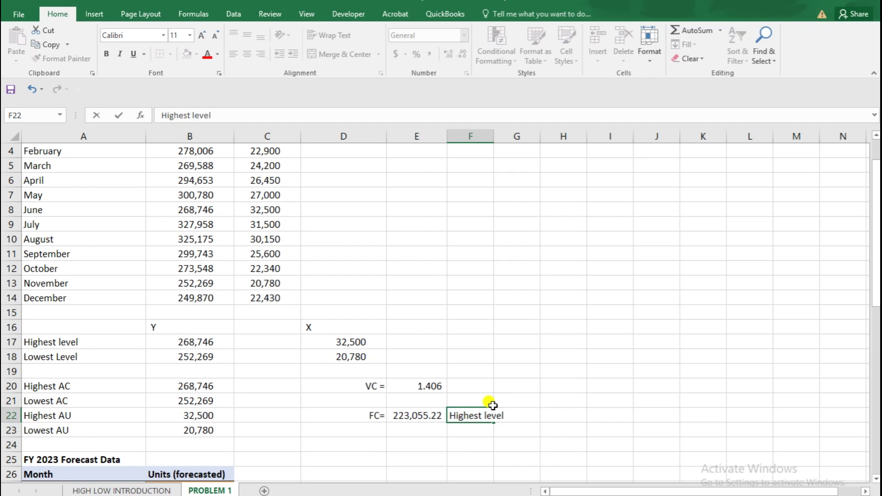
Calculate the fixed cost from the lowest level in E24 with =B21-(E20*B23) and apply comma style
click(386, 442)
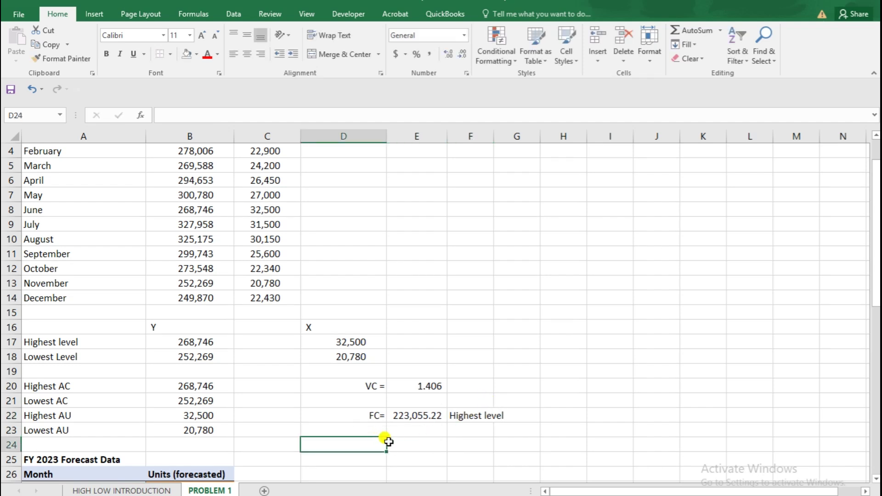
click(389, 442)
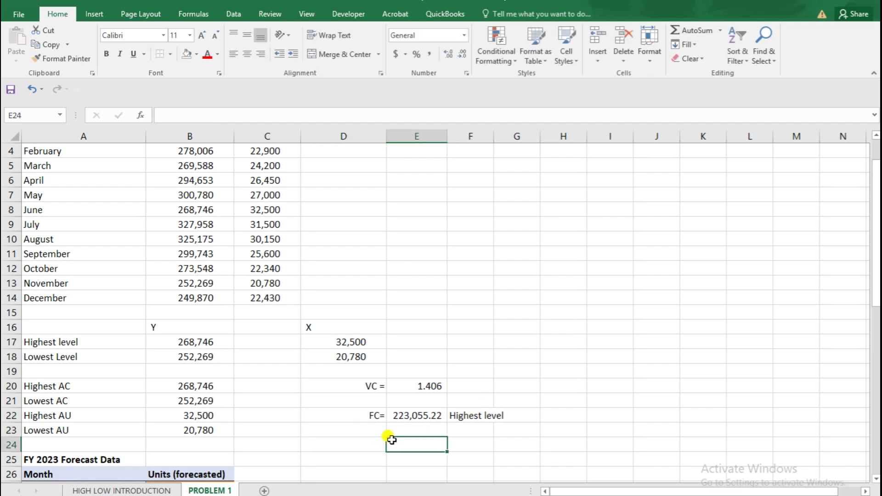
text(=)
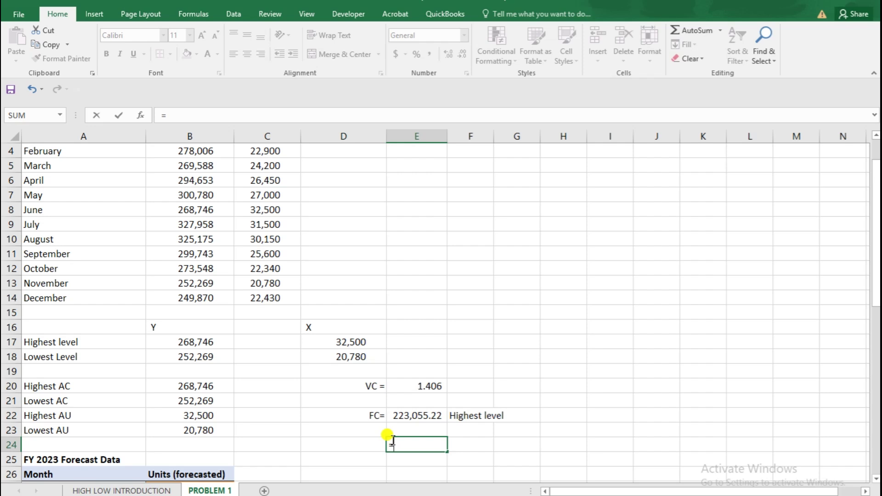
click(209, 398)
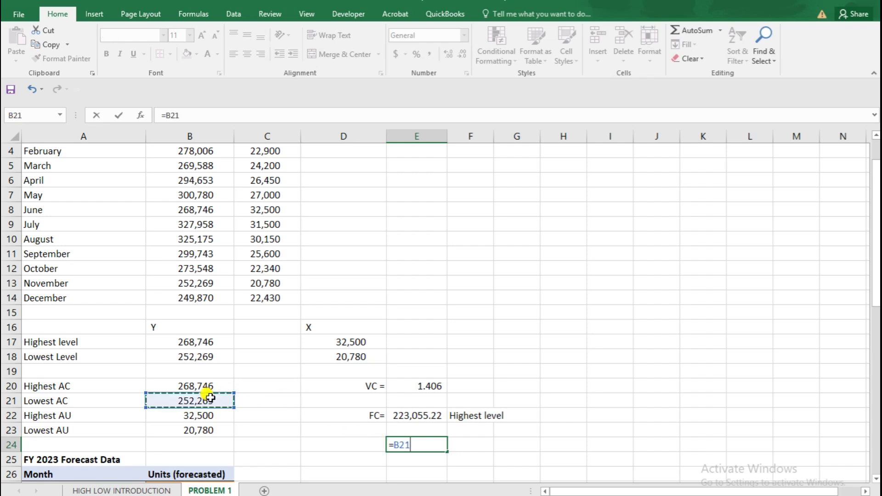
text(-()
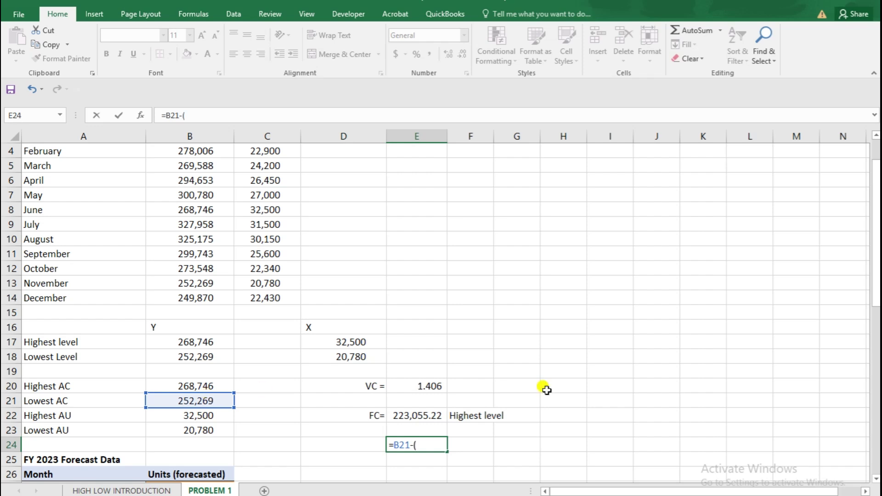
click(421, 385)
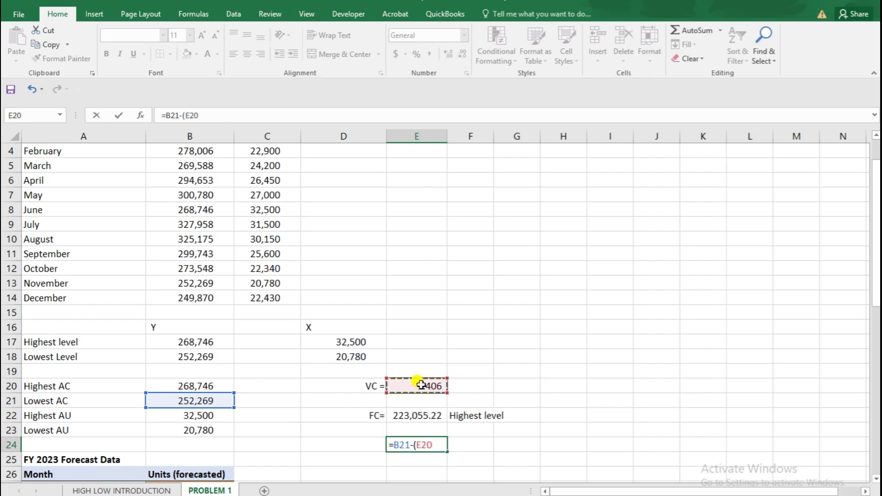
text(*)
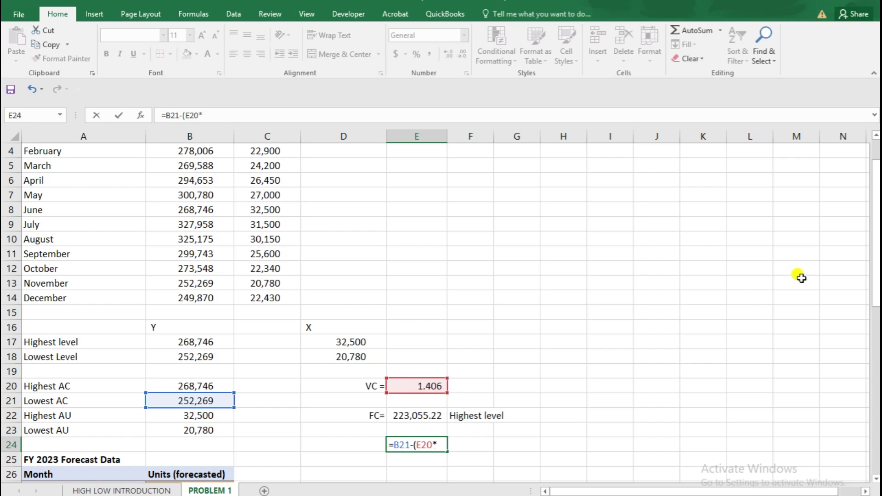
click(207, 434)
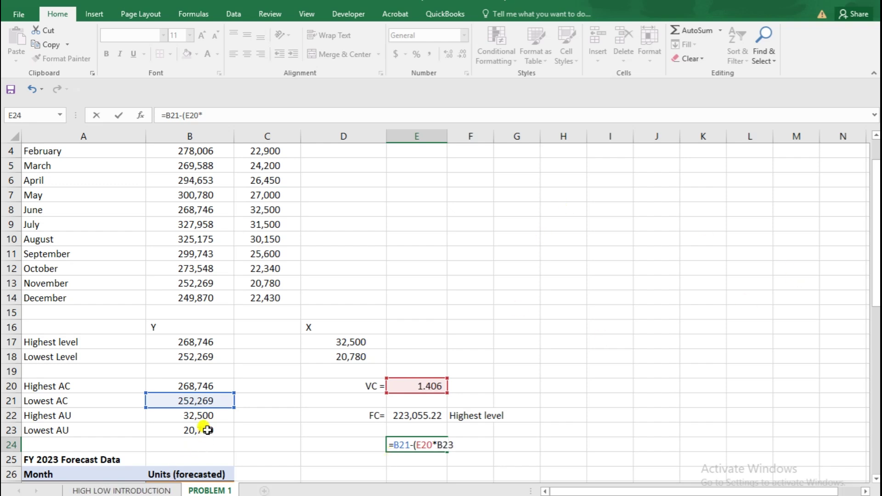
text())
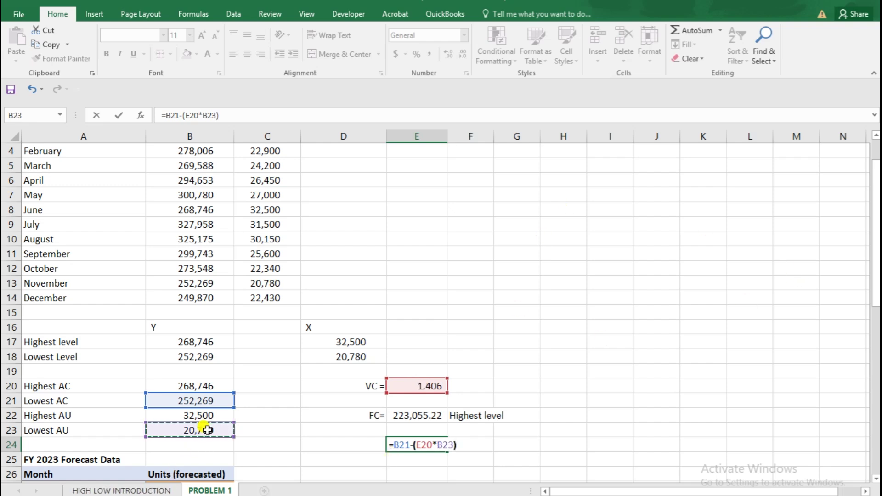
key(Return)
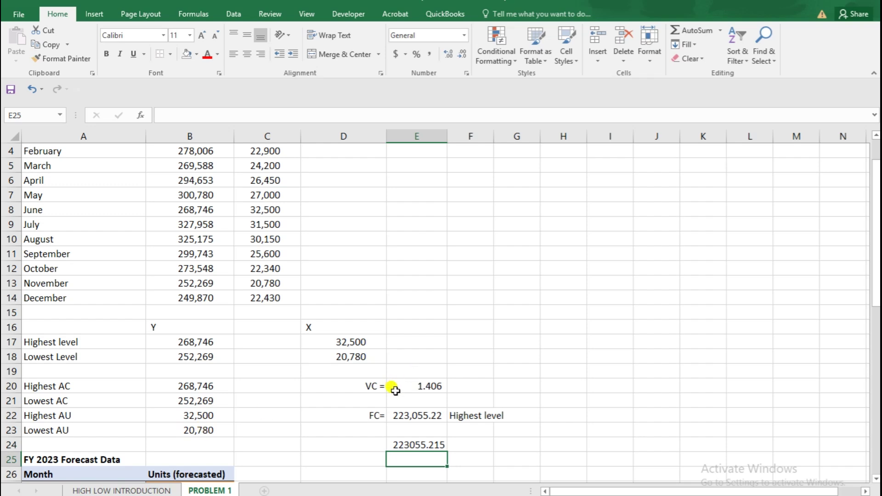
click(434, 441)
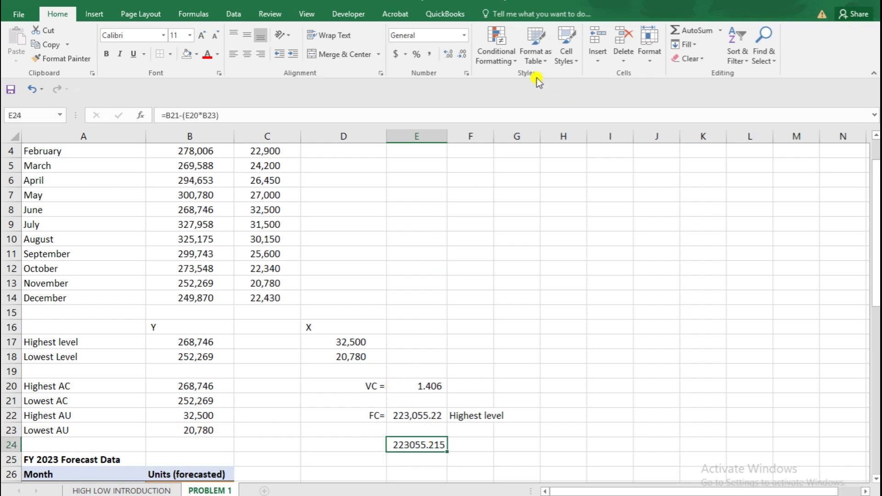
click(429, 54)
Add the column heading "F.COST" in cell C26 of the FY 2023 Forecast Data table
scroll(451, 396, down, 1)
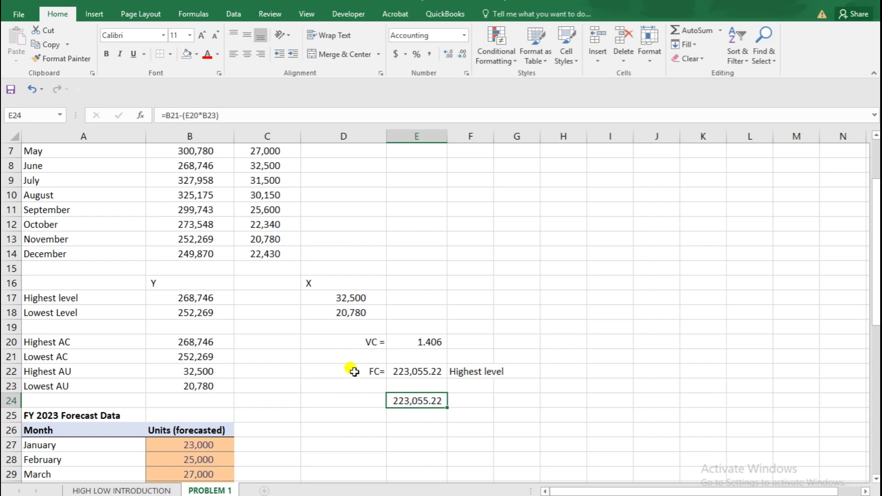
scroll(256, 380, down, 1)
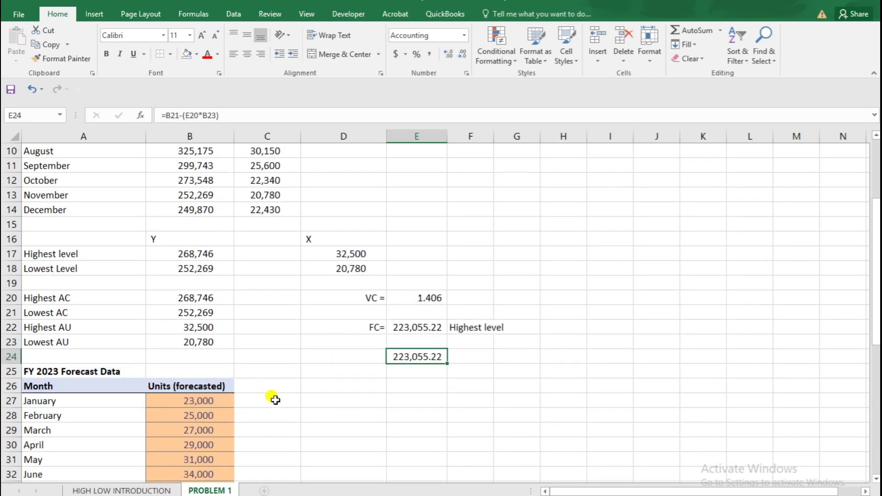
click(283, 386)
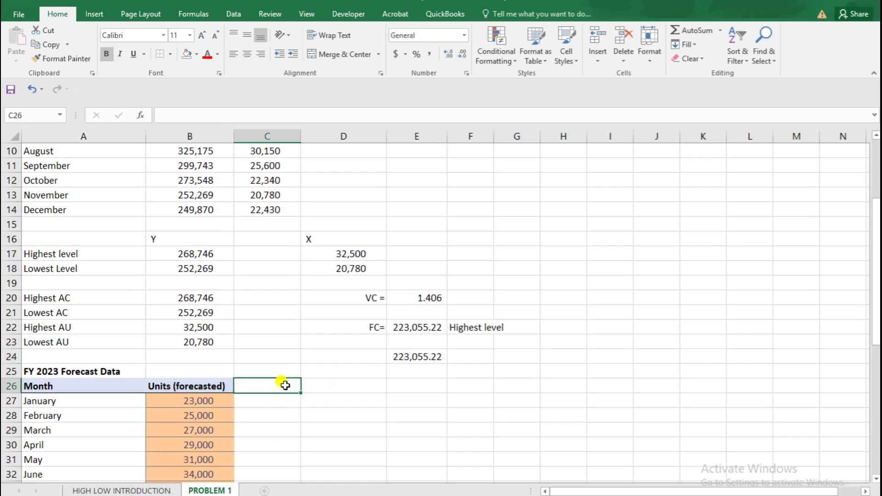
text(F)
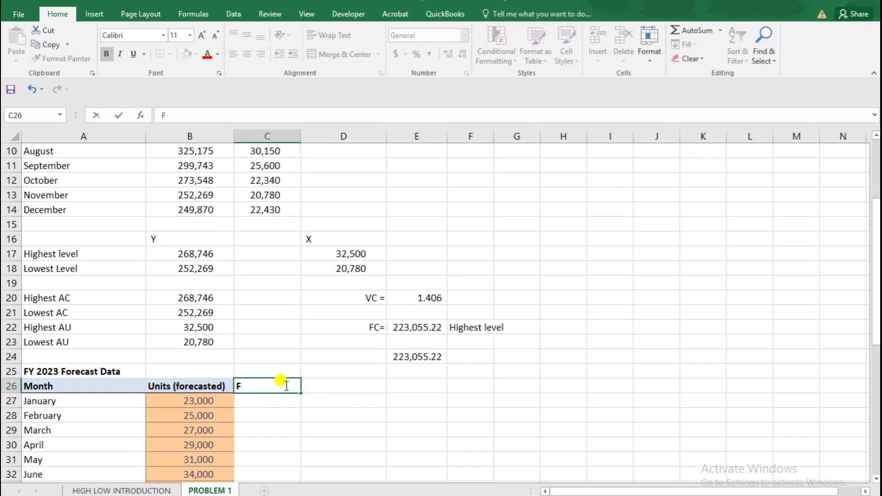
text(.COST)
key(Return)
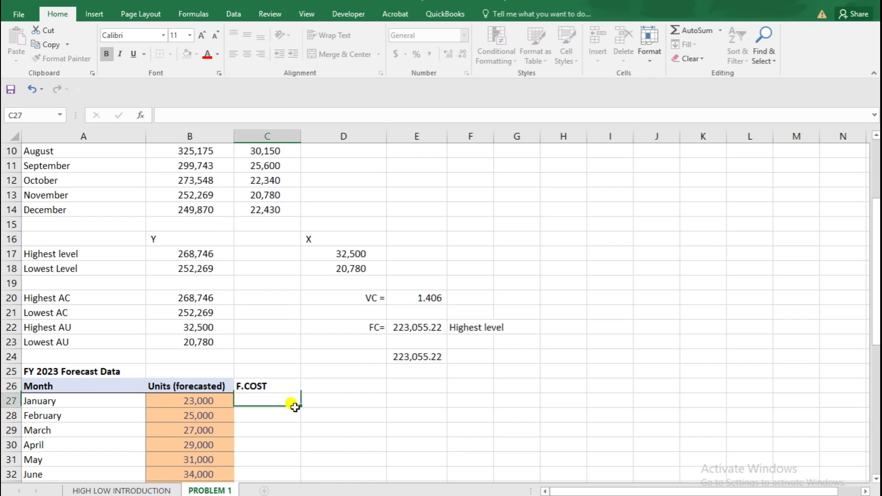
Copy the fixed cost from E22 and paste it as values into C27:C38 for January through December
click(409, 327)
key(ctrl+c)
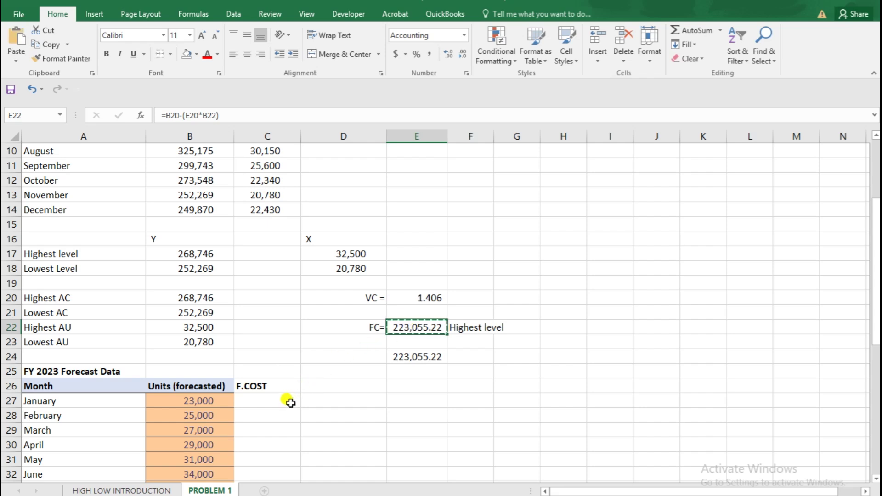
drag(287, 399, 281, 454)
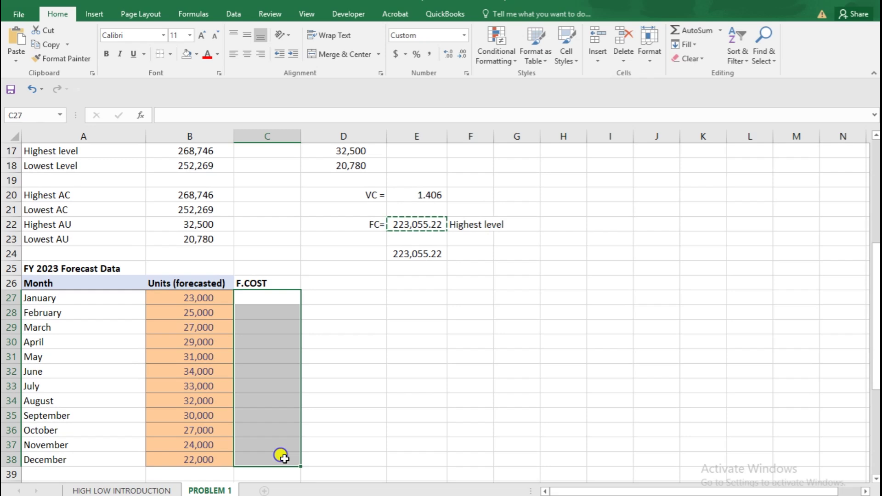
right_click(282, 454)
click(327, 258)
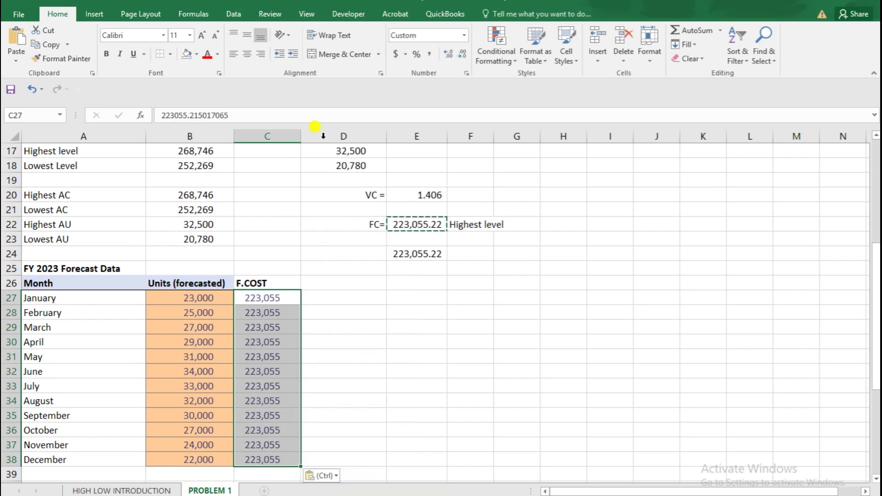
Apply comma style to the fixed costs in C27:C38 and add the column heading "V.C" in D26
click(427, 56)
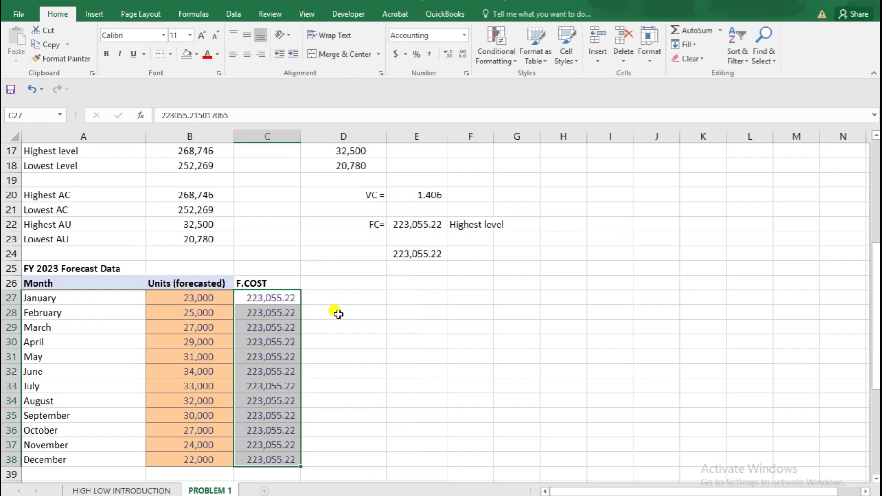
click(322, 356)
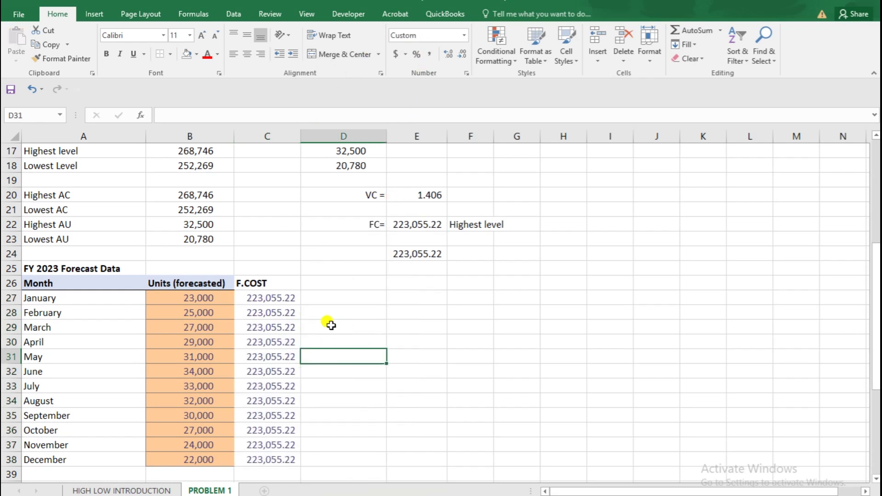
click(340, 281)
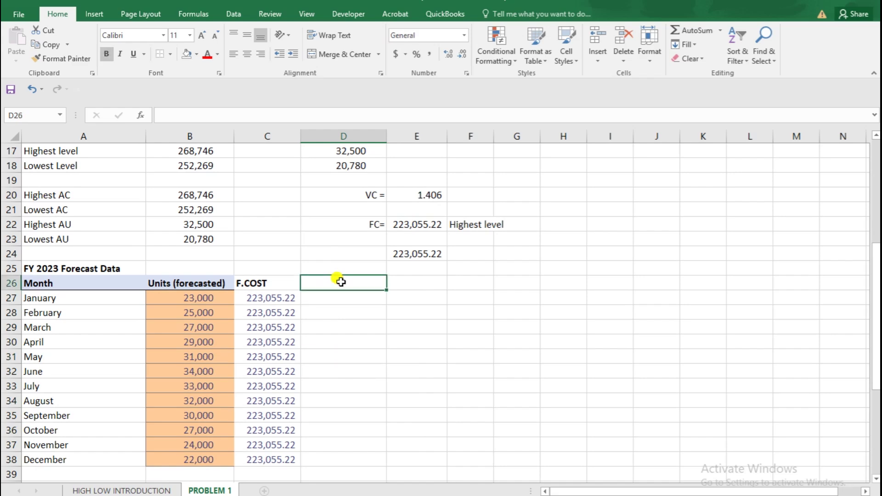
text(V)
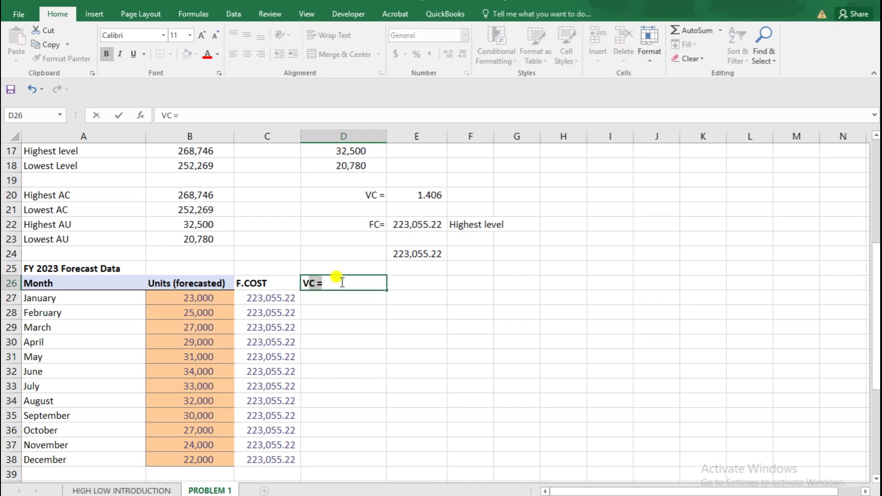
text(.C)
key(Return)
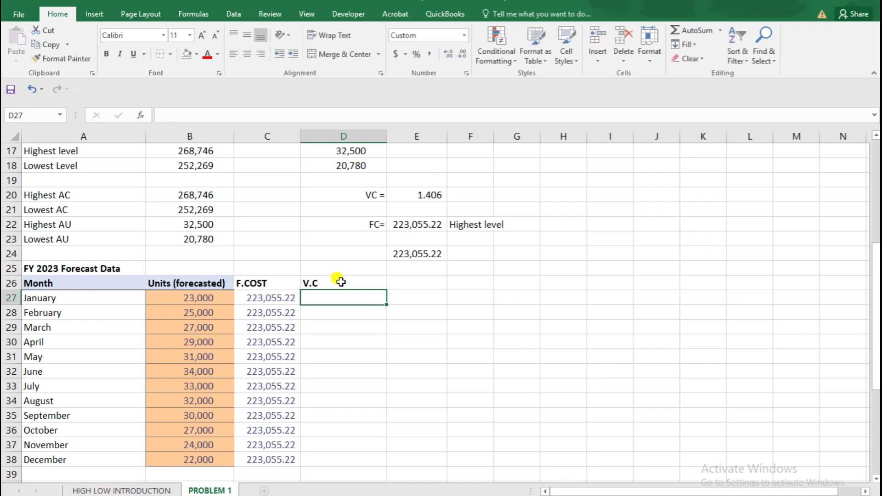
Calculate January's variable cost in D27 with =E20*B27
text(=)
click(416, 197)
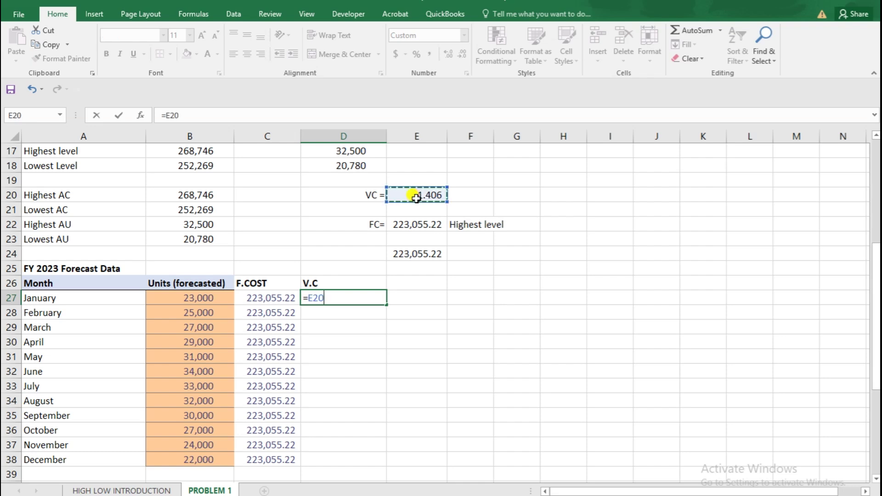
text(*)
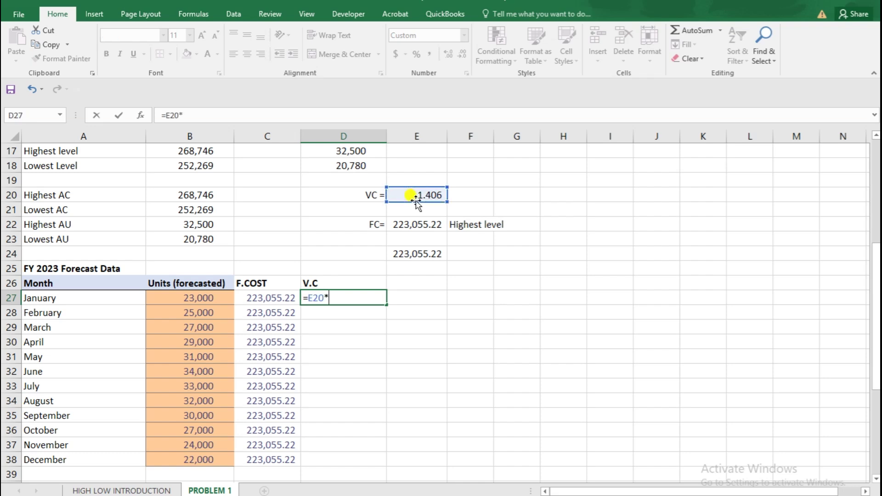
click(208, 300)
key(Return)
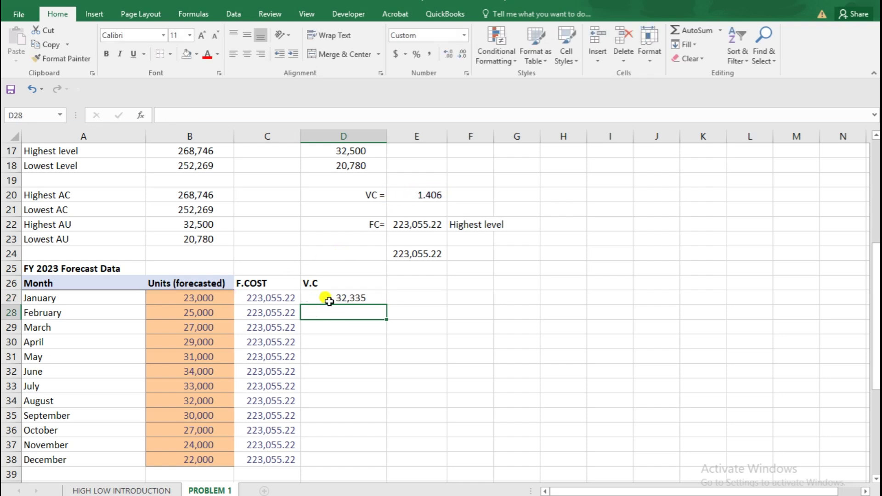
click(329, 301)
click(184, 114)
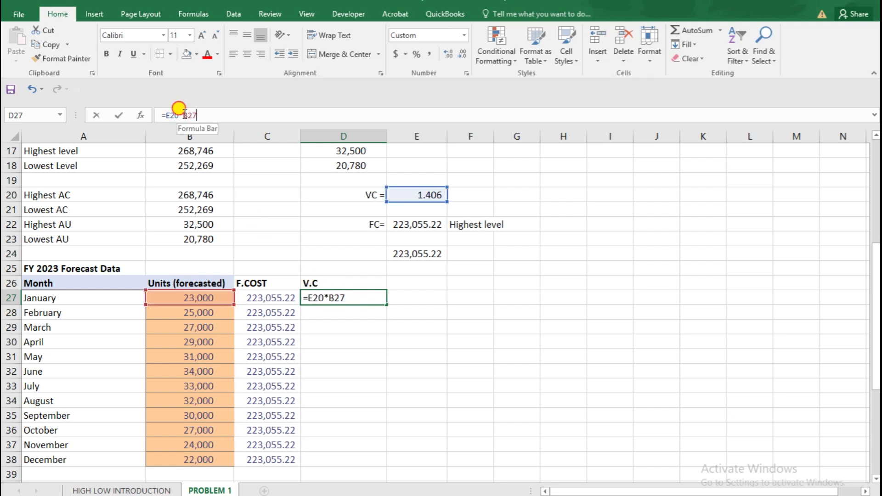
drag(184, 115, 202, 115)
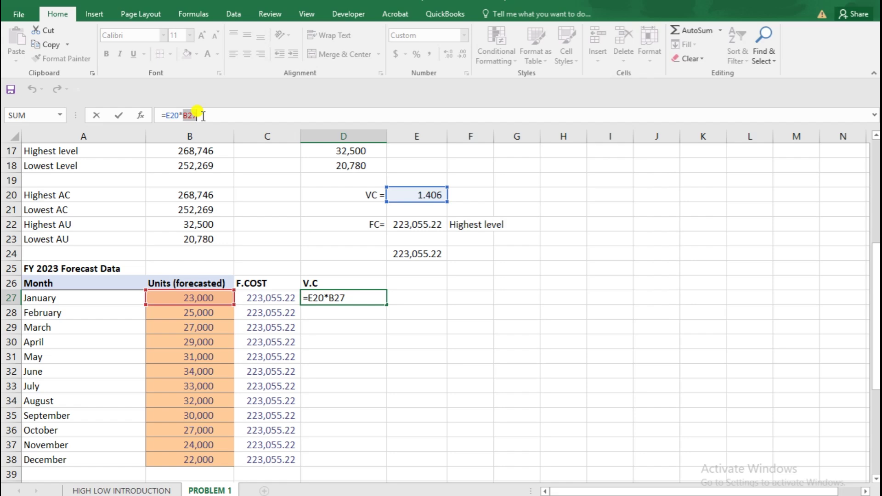
key(Escape)
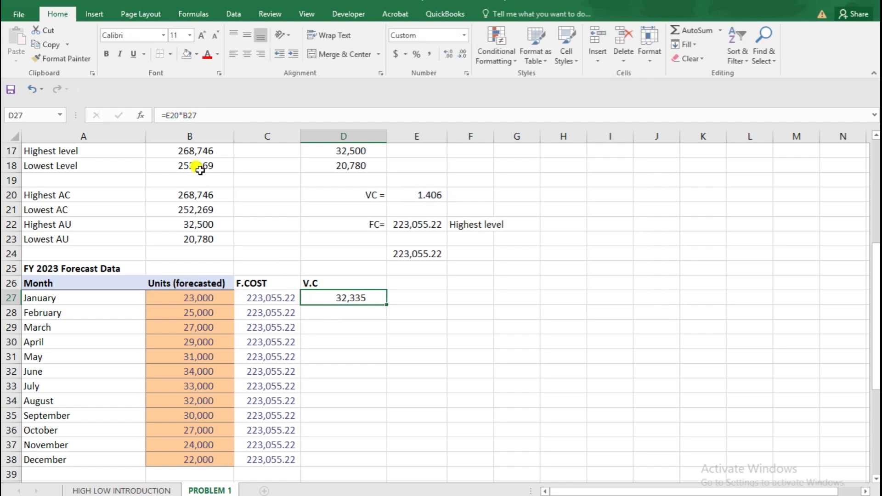
Make the E20 reference absolute in D27's formula, giving =$E$20*B27, and fill it down through December in D38
double_click(333, 298)
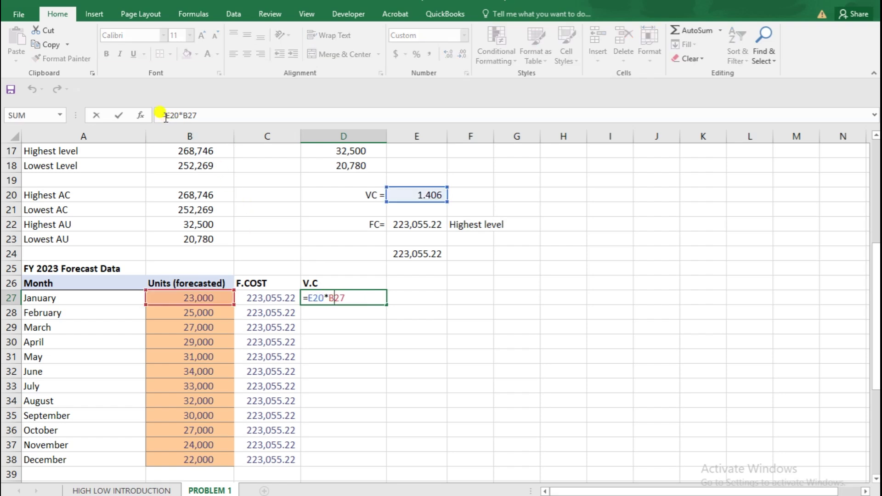
drag(165, 116, 178, 116)
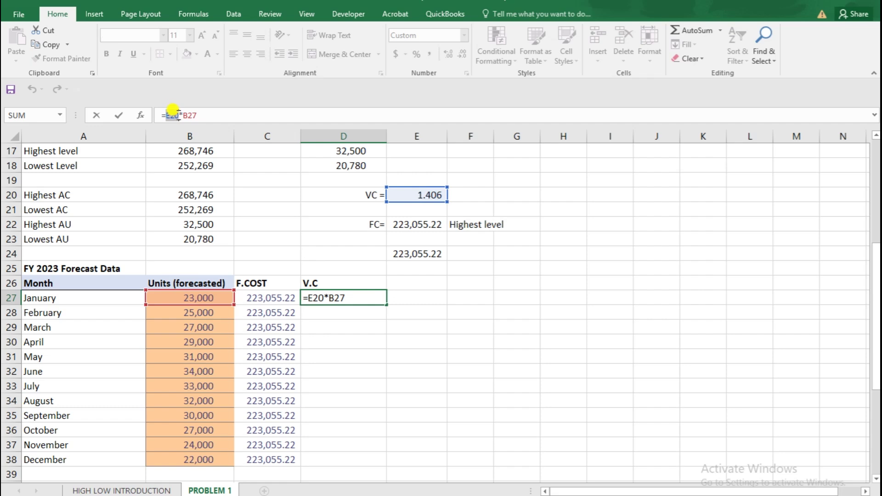
key(F4)
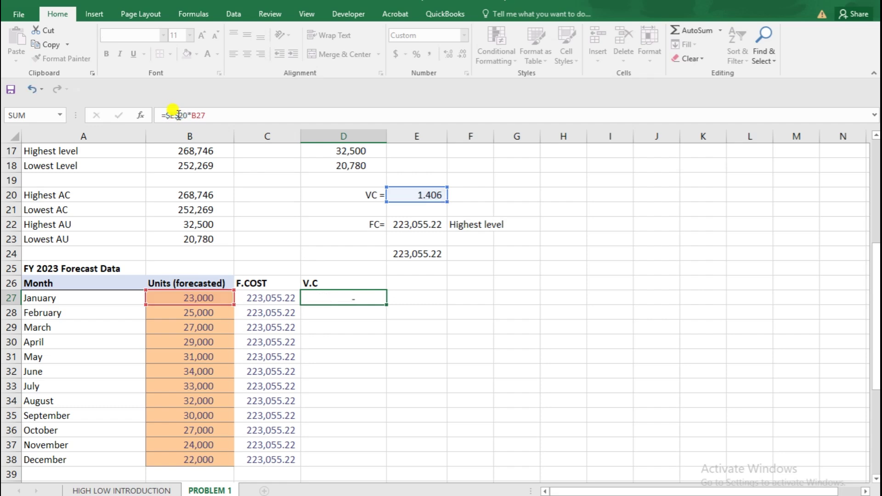
key(Return)
click(342, 292)
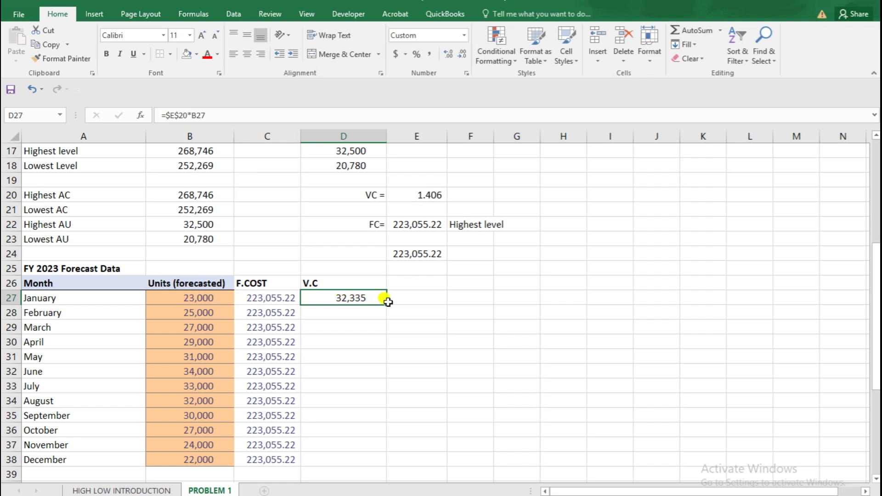
drag(386, 304, 366, 468)
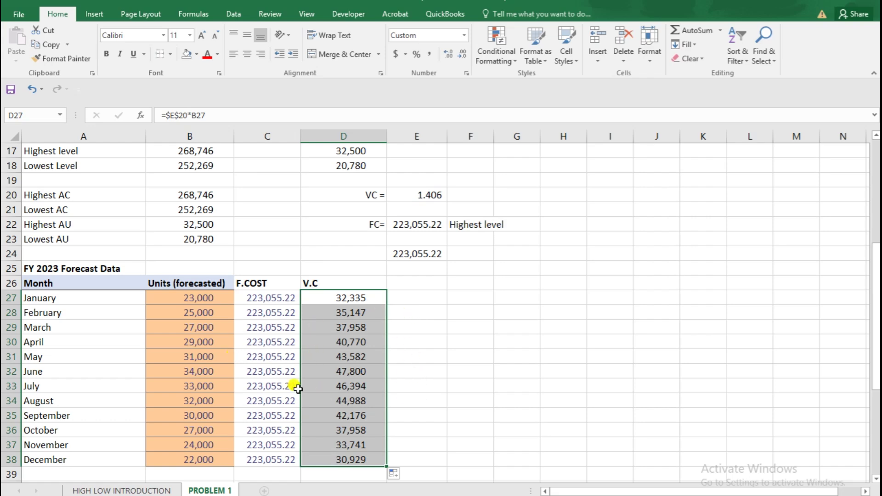
Add the column heading "T.COST" in E26 of the forecast table and make it bold
click(423, 284)
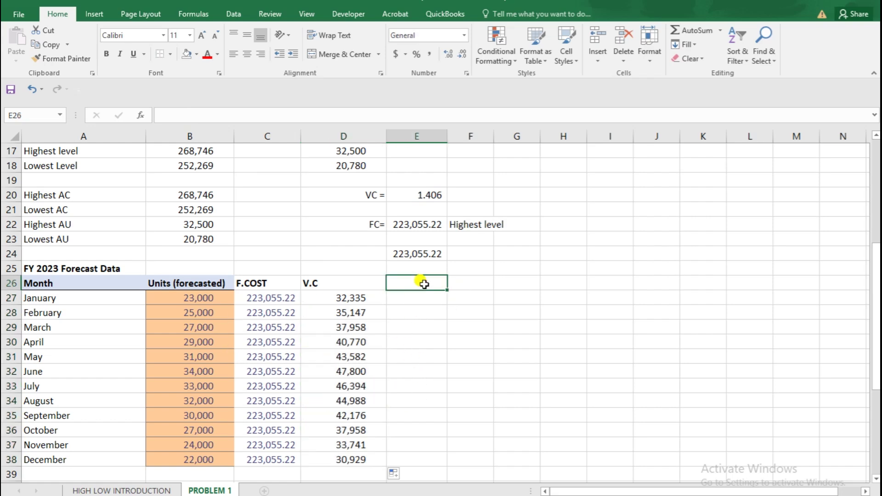
text(T)
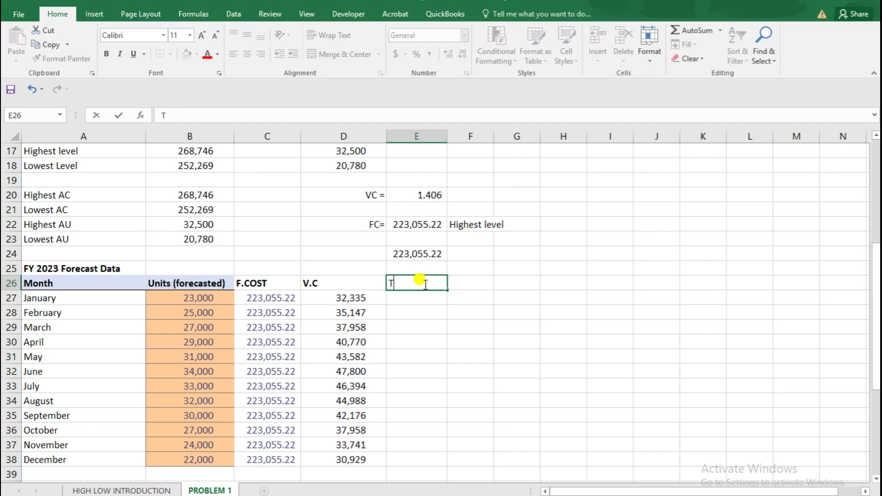
text(.COST)
click(374, 368)
click(413, 282)
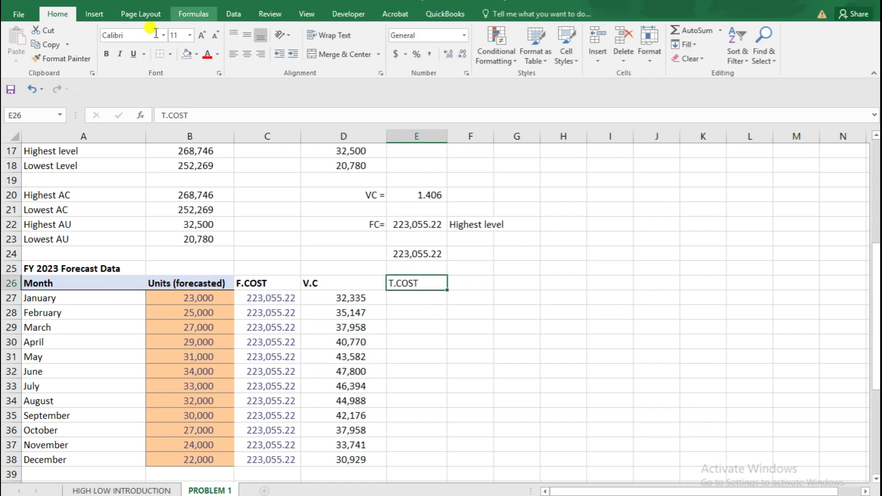
click(106, 54)
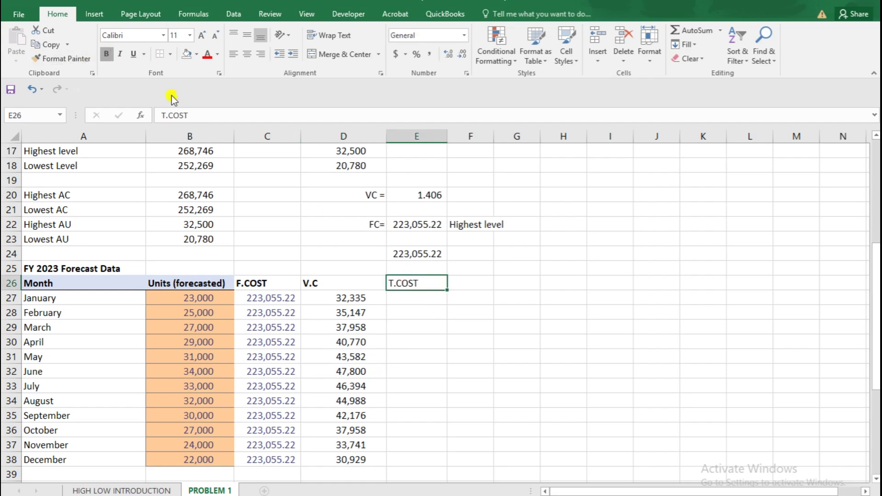
Calculate January's total cost in E27 with =C27+D27 and fill the formula down through December in E38
click(403, 304)
text(=)
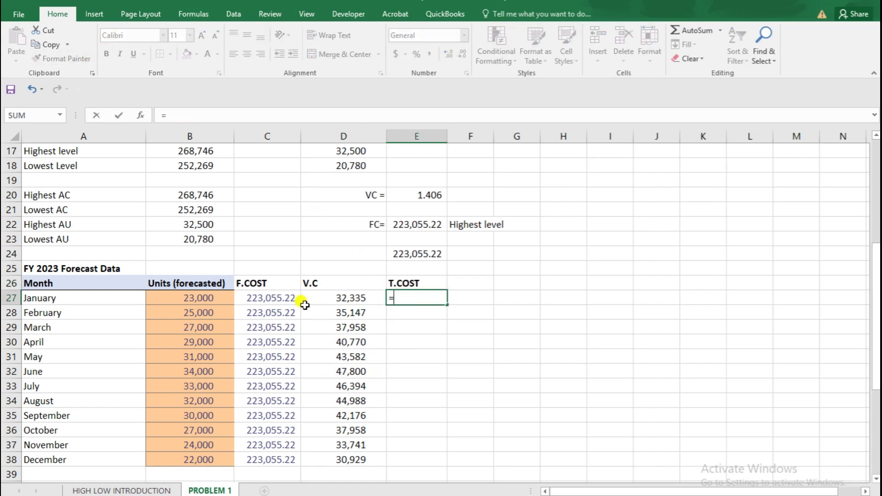
click(255, 297)
text(+)
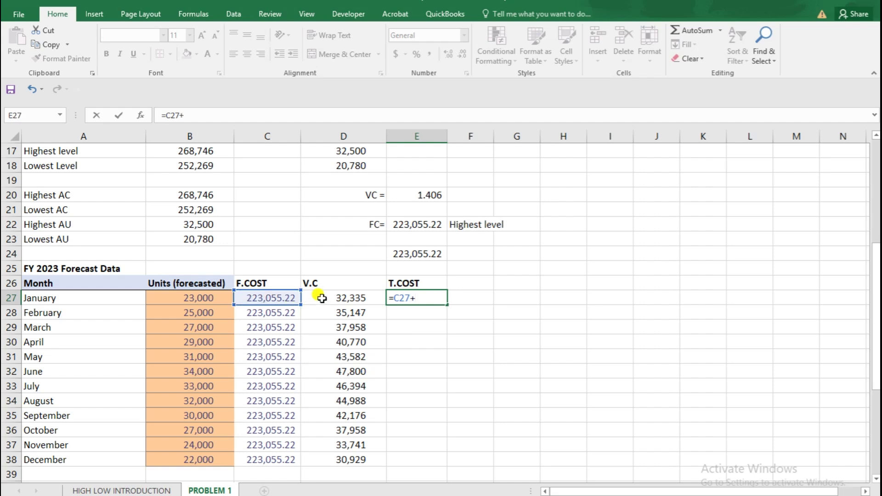
click(322, 298)
key(Return)
click(440, 298)
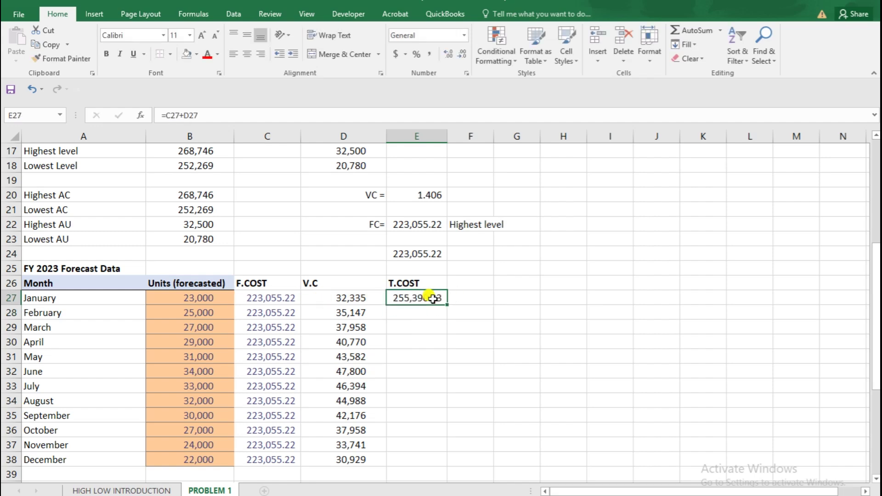
drag(447, 304, 440, 465)
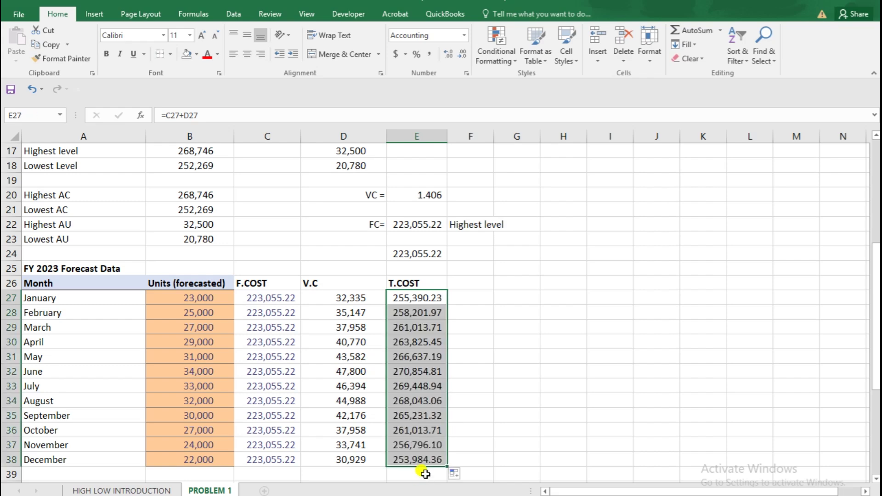
Sum the monthly total costs in E39 with =SUM(E27:E38)
click(421, 473)
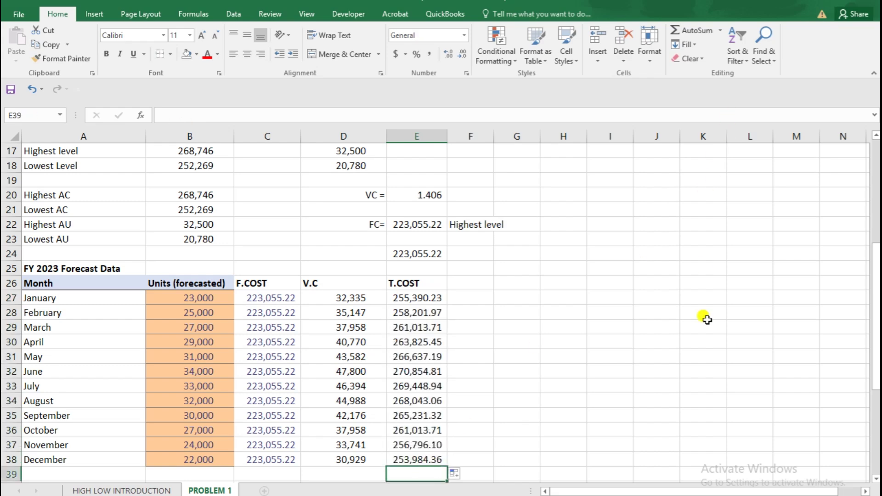
key(alt+equal)
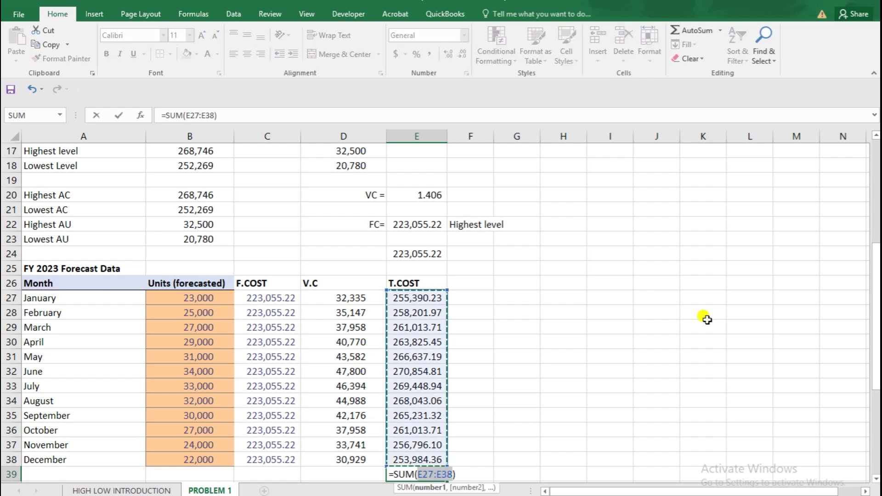
key(Return)
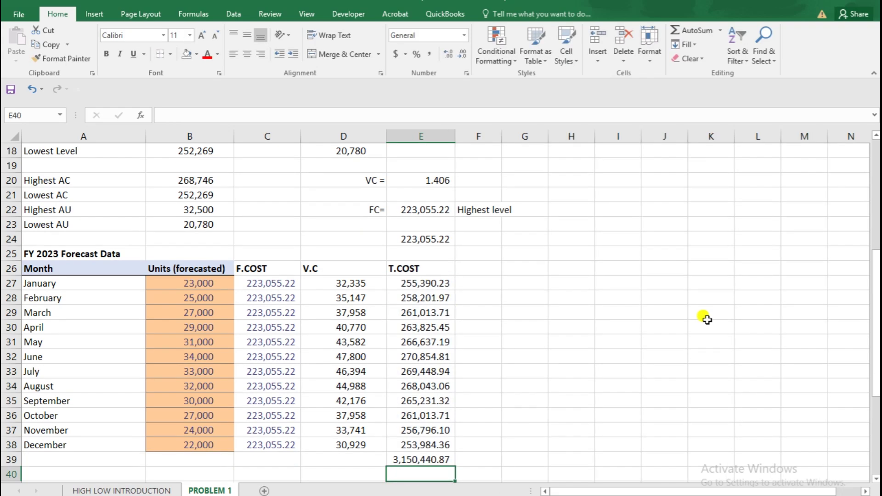
Make the annual total cost in E39 bold and give the cell a yellow fill
click(418, 457)
key(ctrl+b)
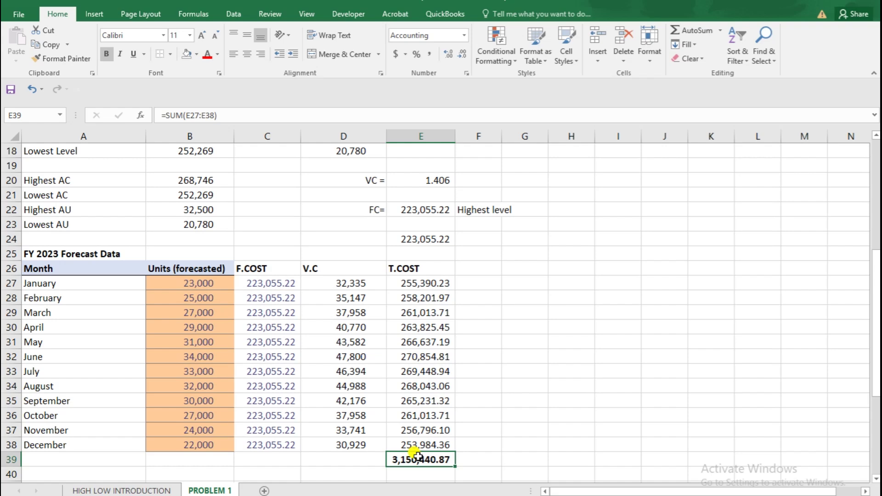
key(alt)
key(h)
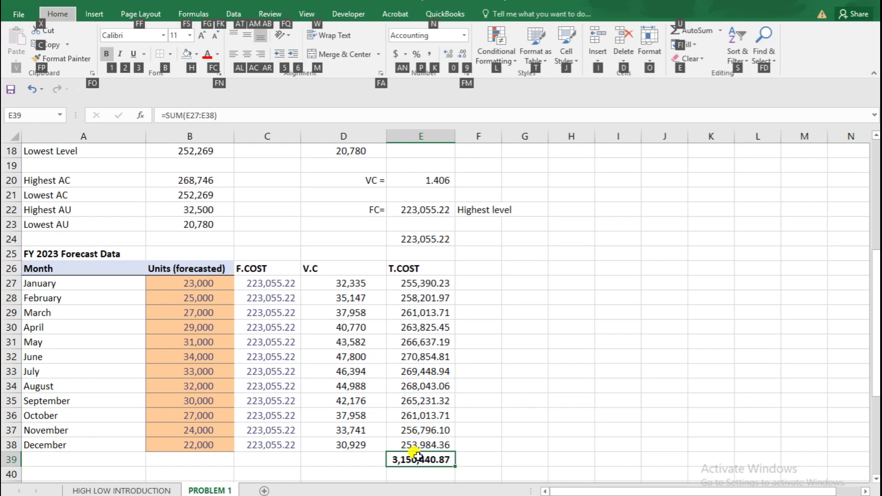
key(h)
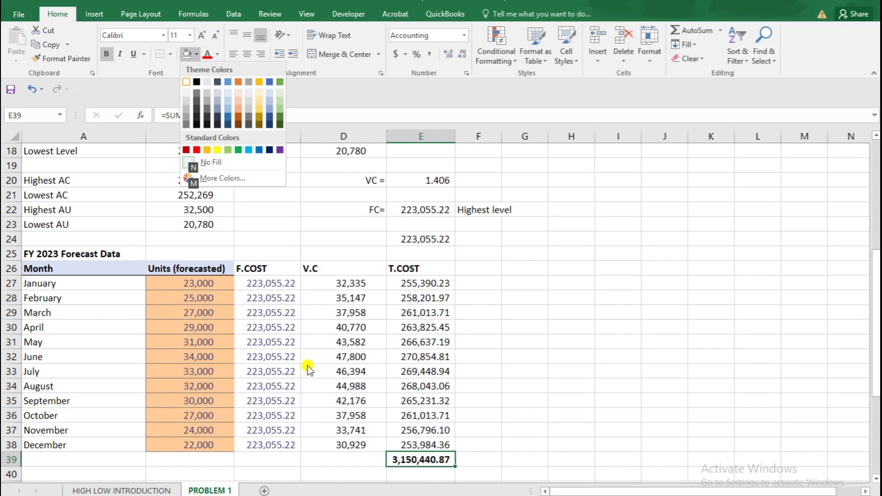
click(216, 150)
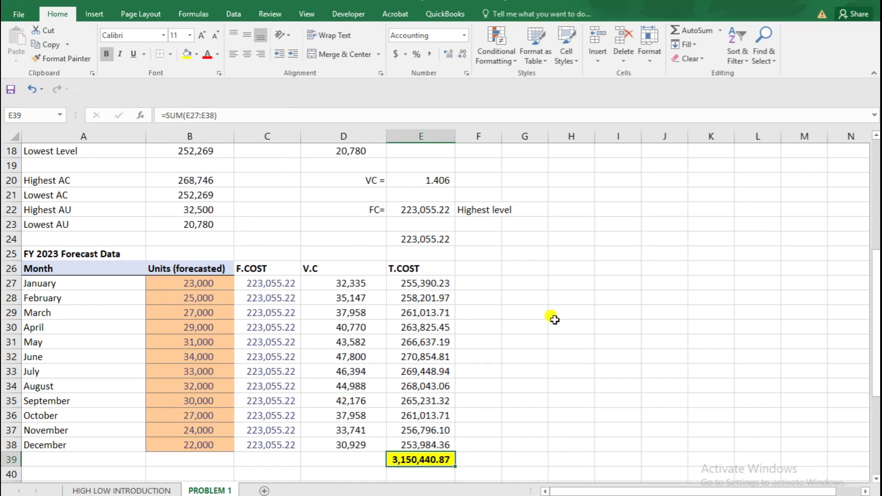
click(591, 343)
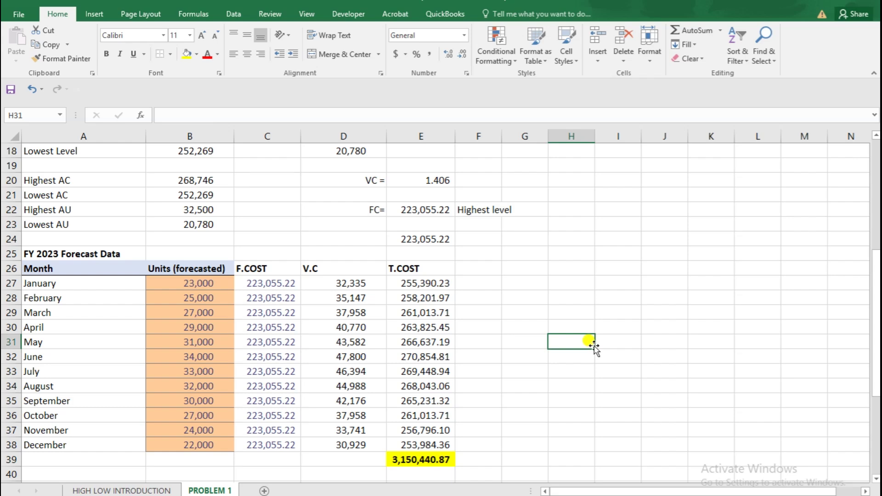
scroll(334, 360, up, 2)
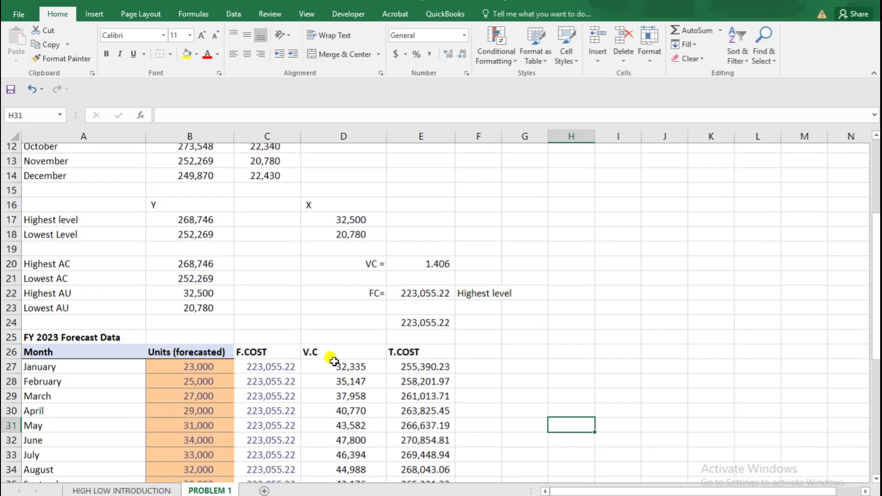
scroll(335, 360, up, 2)
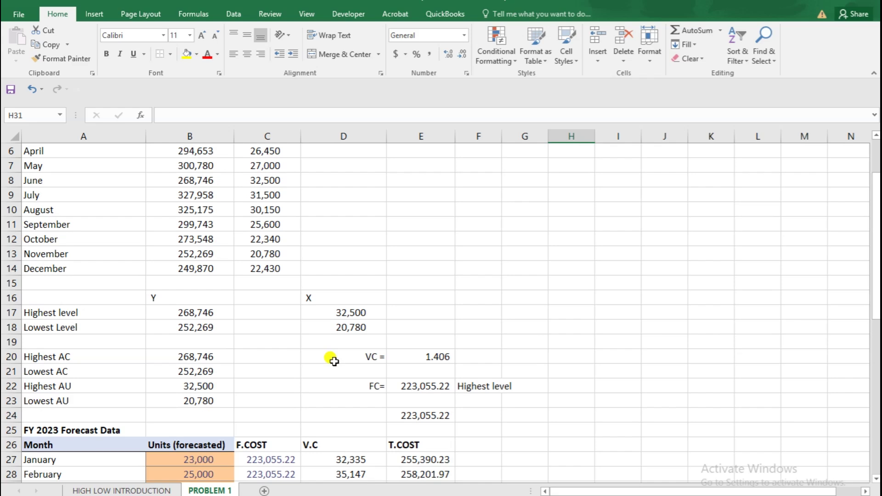
scroll(334, 360, down, 1)
scroll(334, 360, up, 1)
scroll(334, 361, down, 1)
click(345, 312)
click(358, 292)
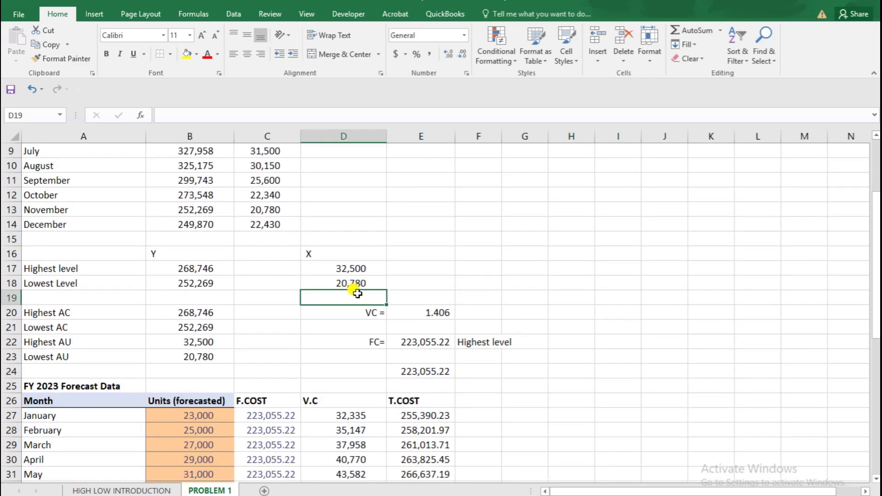
Go back to the start of the sheet and review the FY 2022 historical costs and units
key(Up)
key(Up)
key(Up)
key(Up)
key(Up)
key(Up)
key(Up)
key(Up)
key(Up)
key(Up)
key(Up)
key(Up)
key(Up)
key(Up)
key(Up)
key(Up)
key(Up)
key(Up)
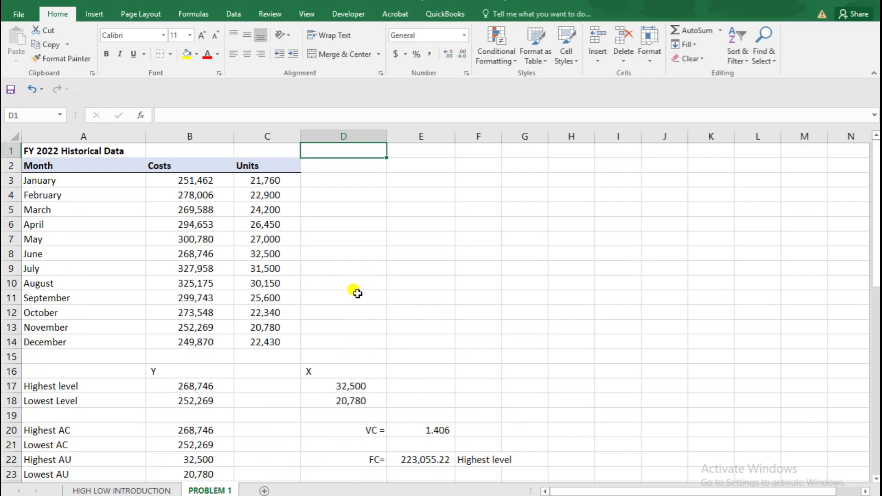
Review the highest and lowest activity levels and the variable and fixed cost calculations beneath the historical data
key(Down)
key(Down)
key(Down)
key(Down)
key(Down)
key(Down)
key(Down)
key(Down)
key(Down)
key(Down)
key(Down)
key(Down)
key(Down)
key(Down)
key(Down)
key(Down)
key(Down)
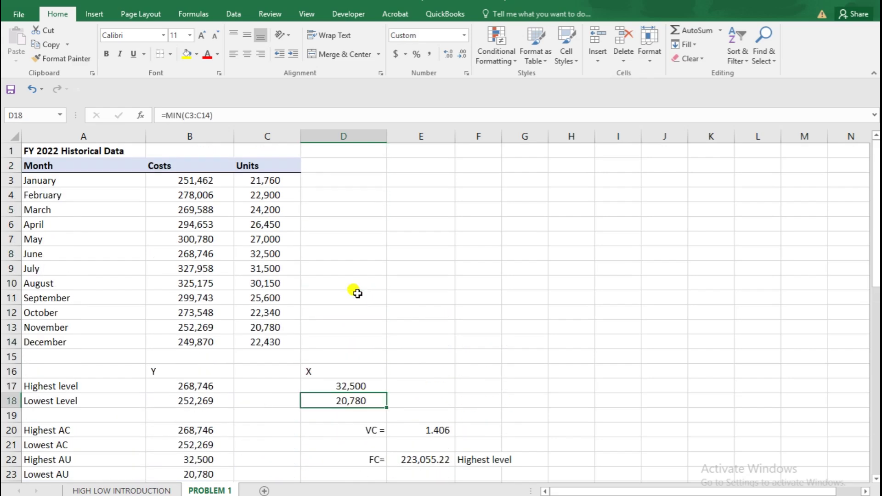
key(Up)
key(Down)
key(Down)
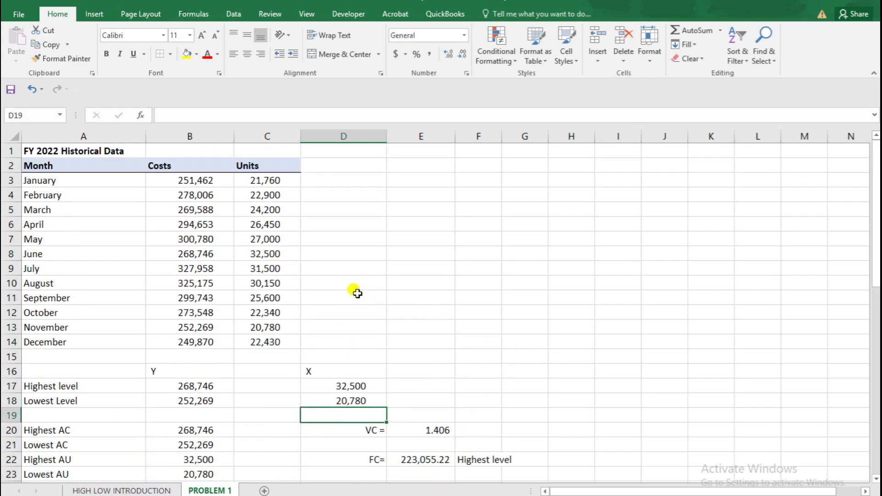
key(Up)
key(Down)
key(Down)
key(Down)
key(Down)
key(Down)
key(Down)
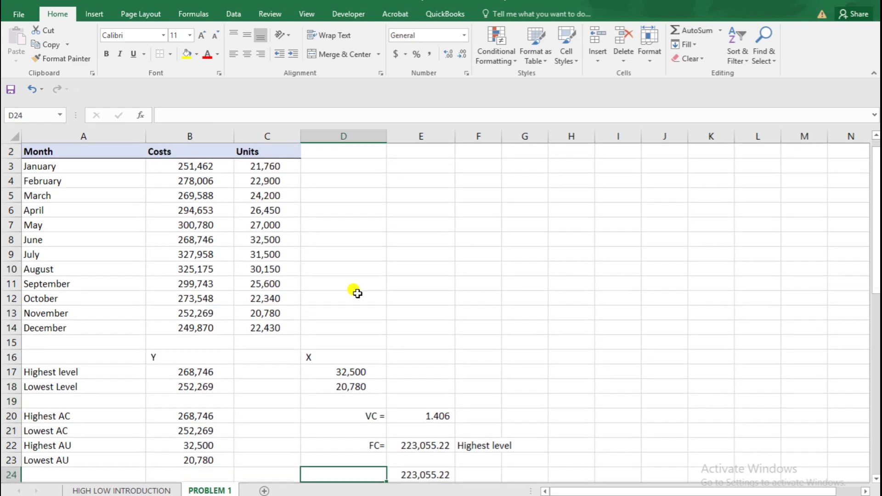
key(Down)
key(Up)
key(Up)
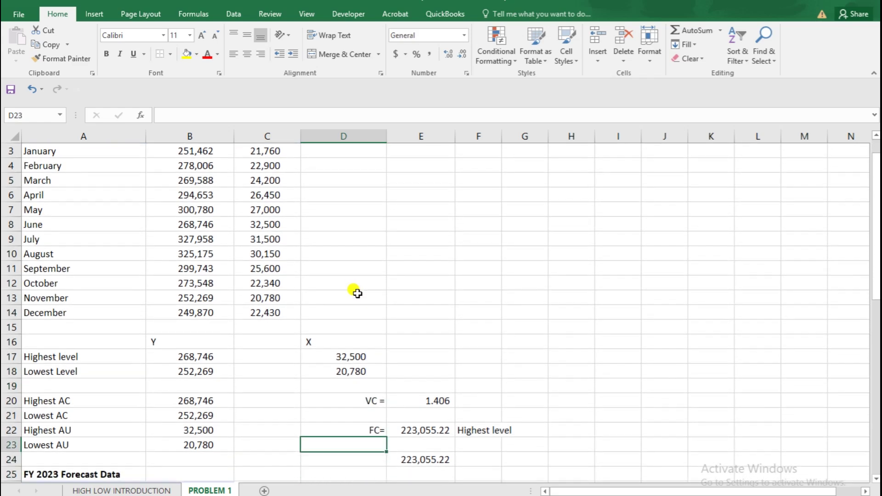
Review the FY 2023 forecast table from January through December, including the annual total cost
key(Down)
key(Down)
key(Down)
key(Down)
key(Down)
key(Down)
key(Down)
key(Down)
key(Down)
key(Down)
key(Down)
key(Down)
key(Down)
key(Down)
key(Down)
key(Down)
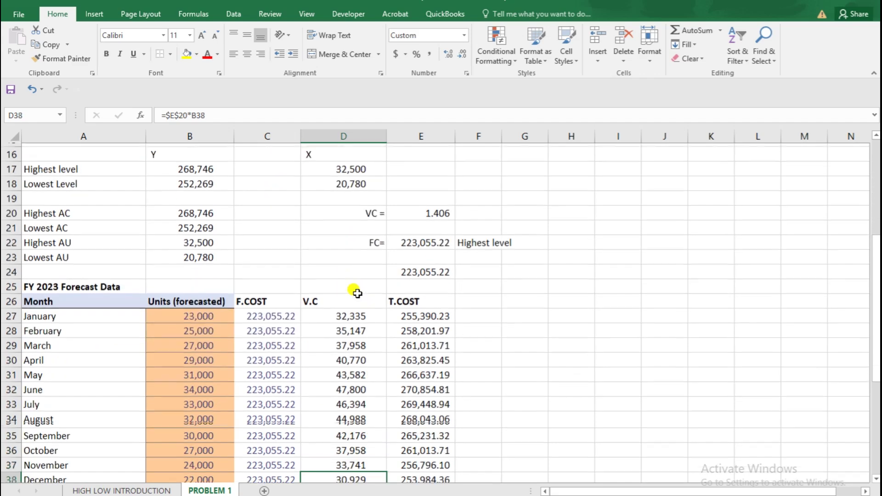
key(Down)
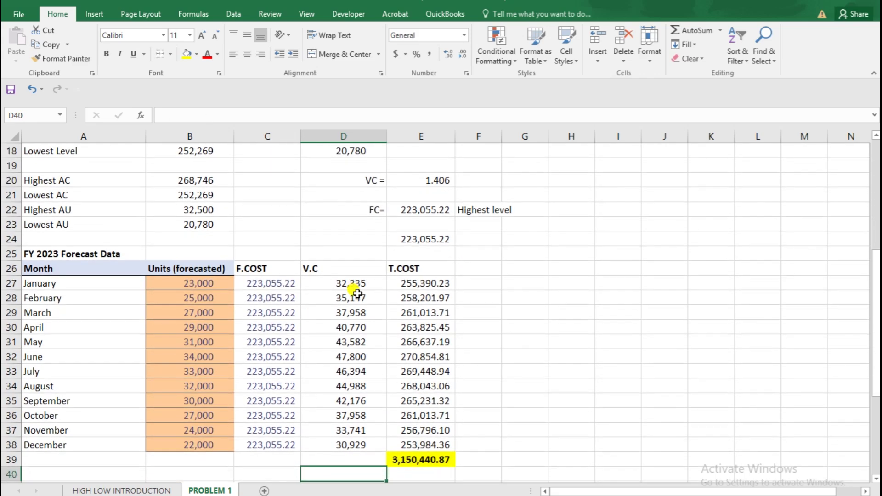
key(Left)
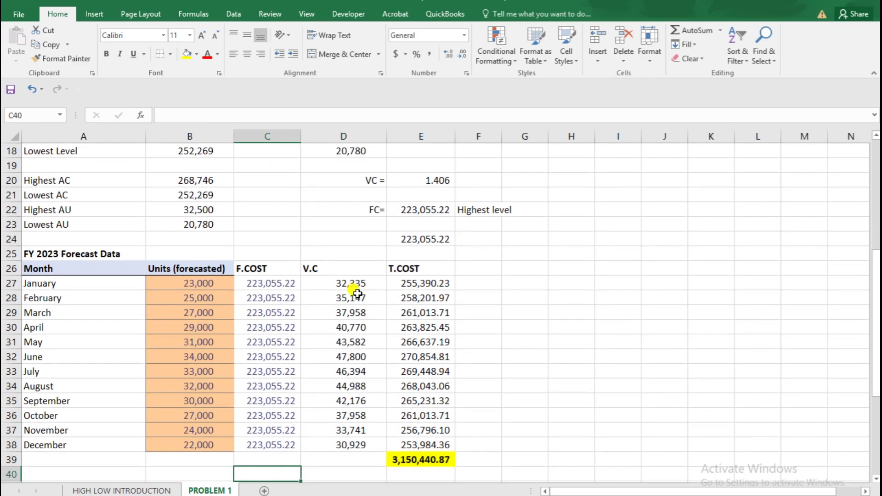